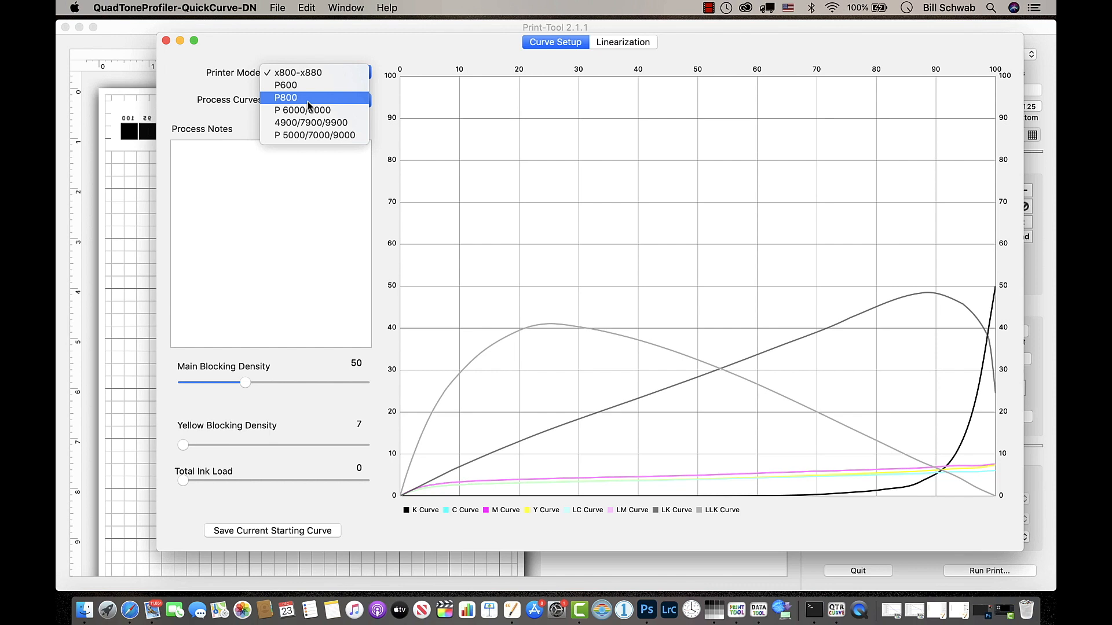
# Set the printer model to P800 and use the Standard Starter Curve as the process curve
pyautogui.click(307, 102)
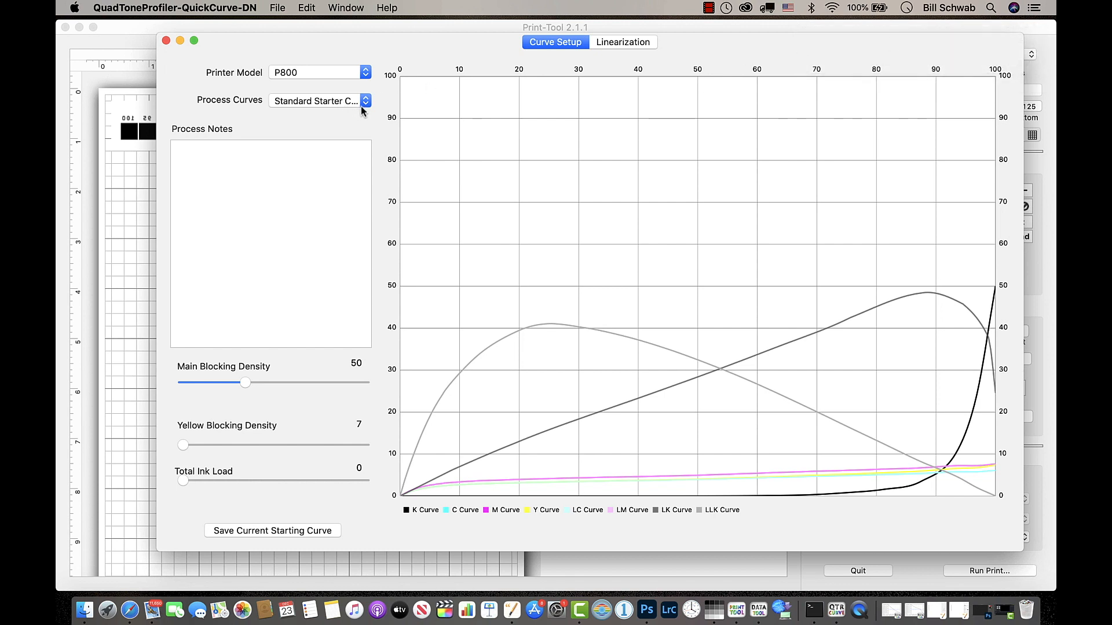
pyautogui.click(331, 102)
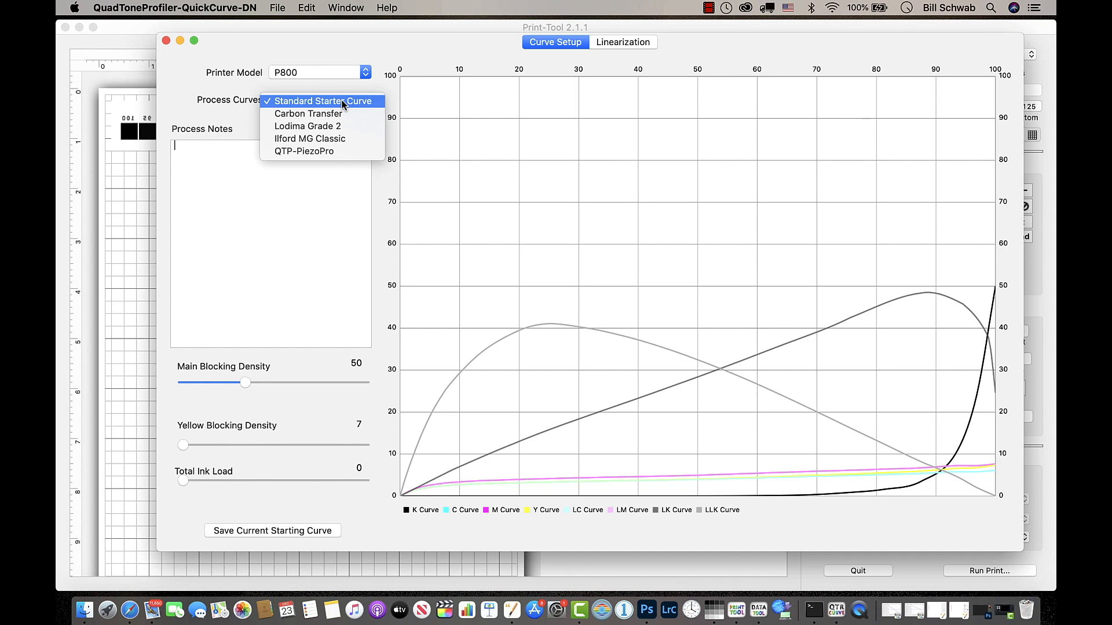
pyautogui.click(344, 105)
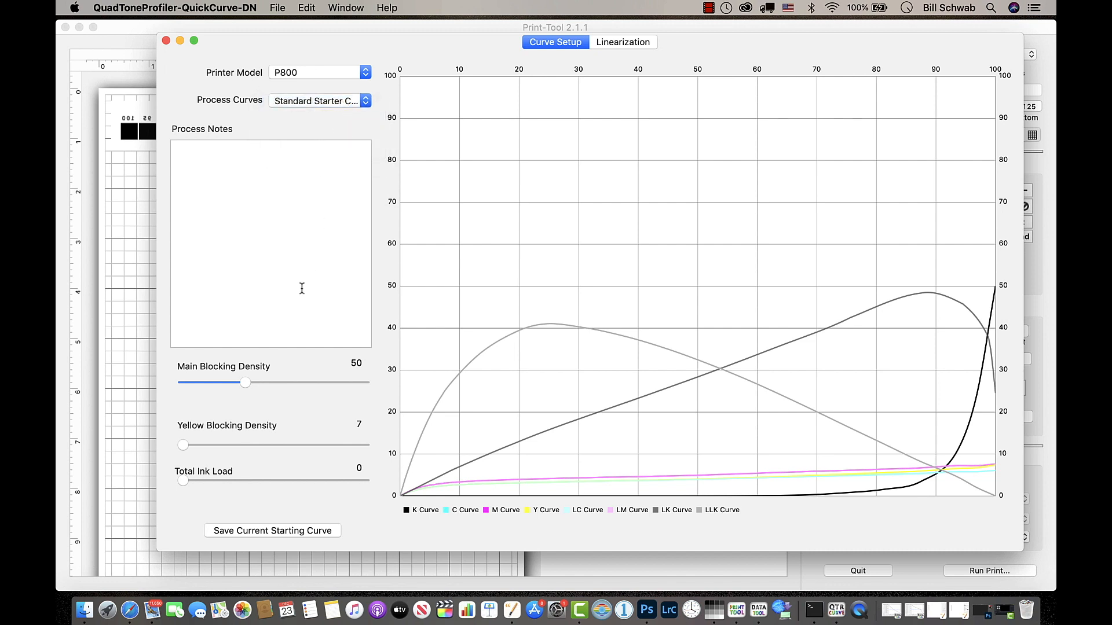
pyautogui.click(222, 199)
# Save the current starting curve as starter_curve_p800 in the curves folder of the QuadToneProfiler-QuickCurve-DN Resources
pyautogui.click(305, 529)
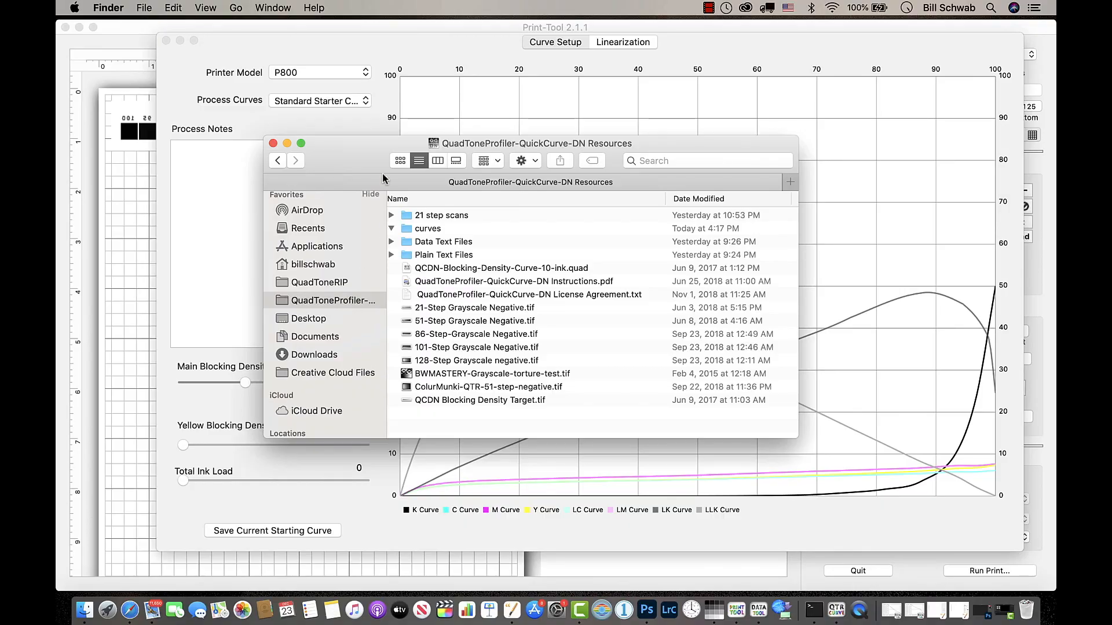
pyautogui.click(409, 47)
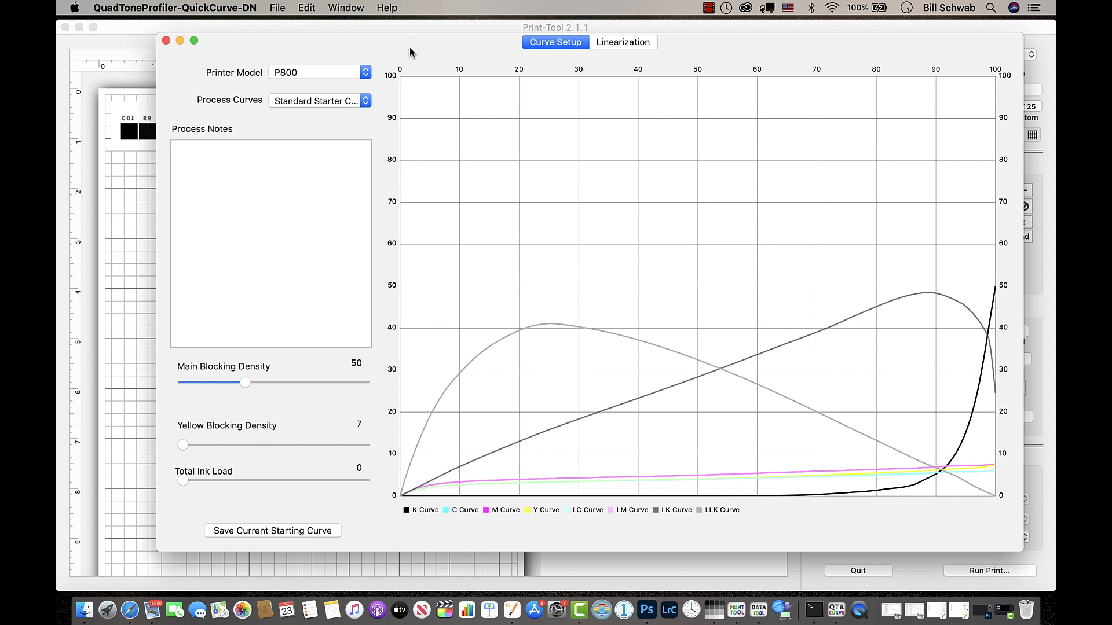
pyautogui.click(280, 537)
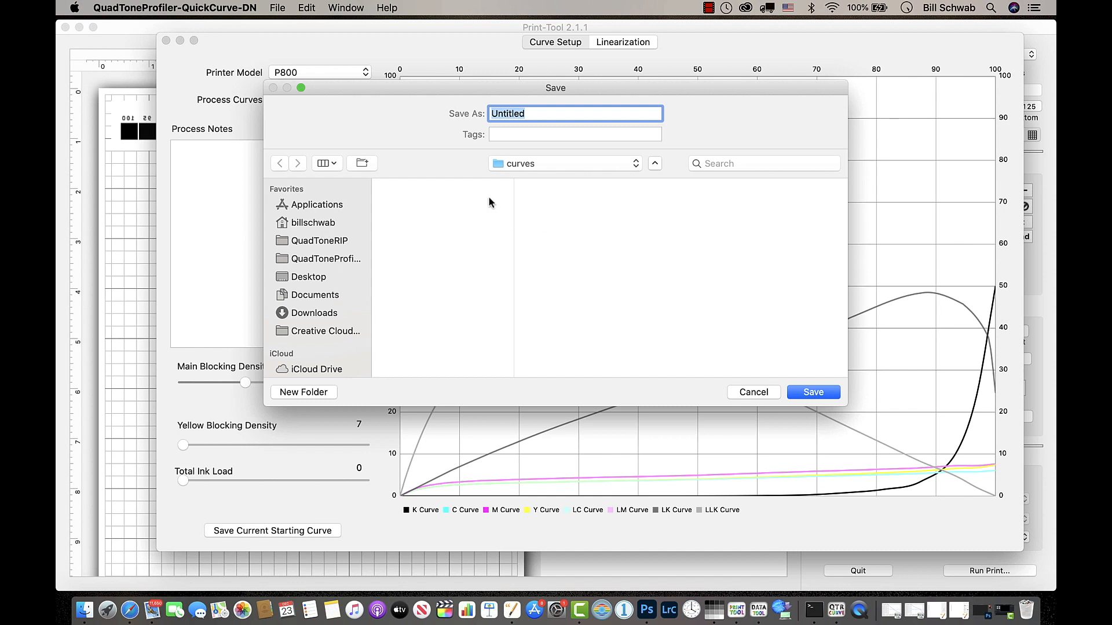
pyautogui.click(545, 168)
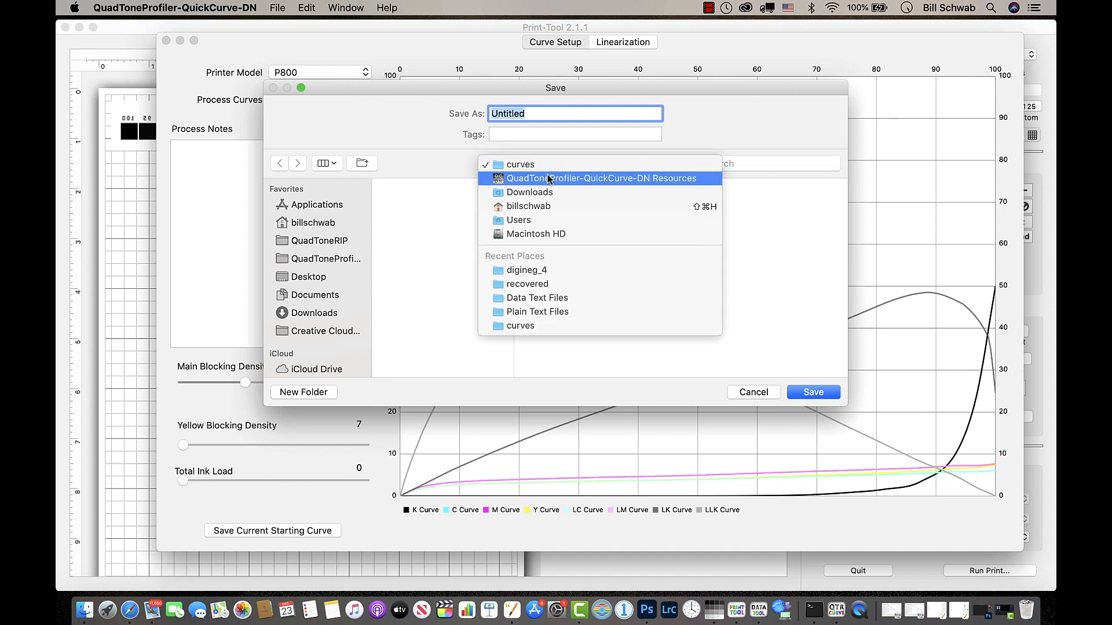
pyautogui.click(548, 168)
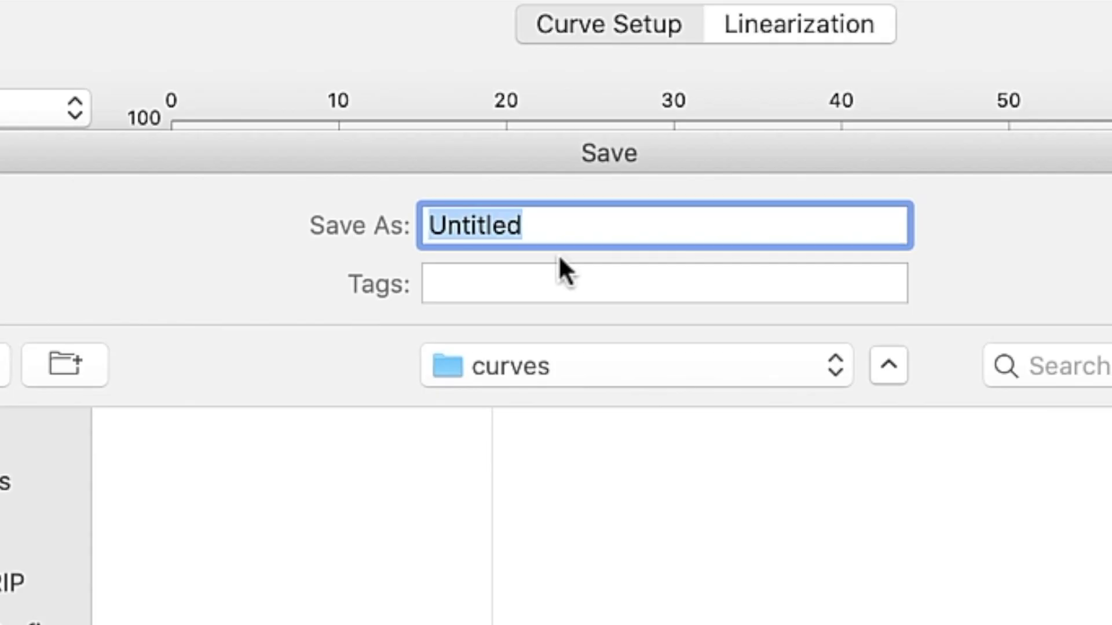
pyautogui.write('starter')
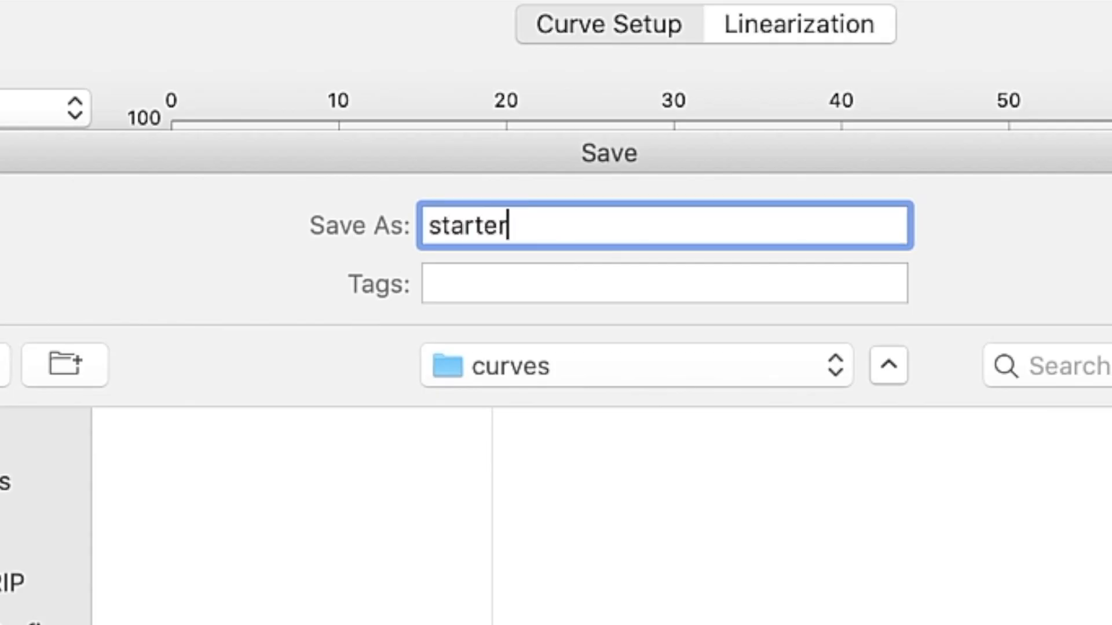
pyautogui.write('_curc')
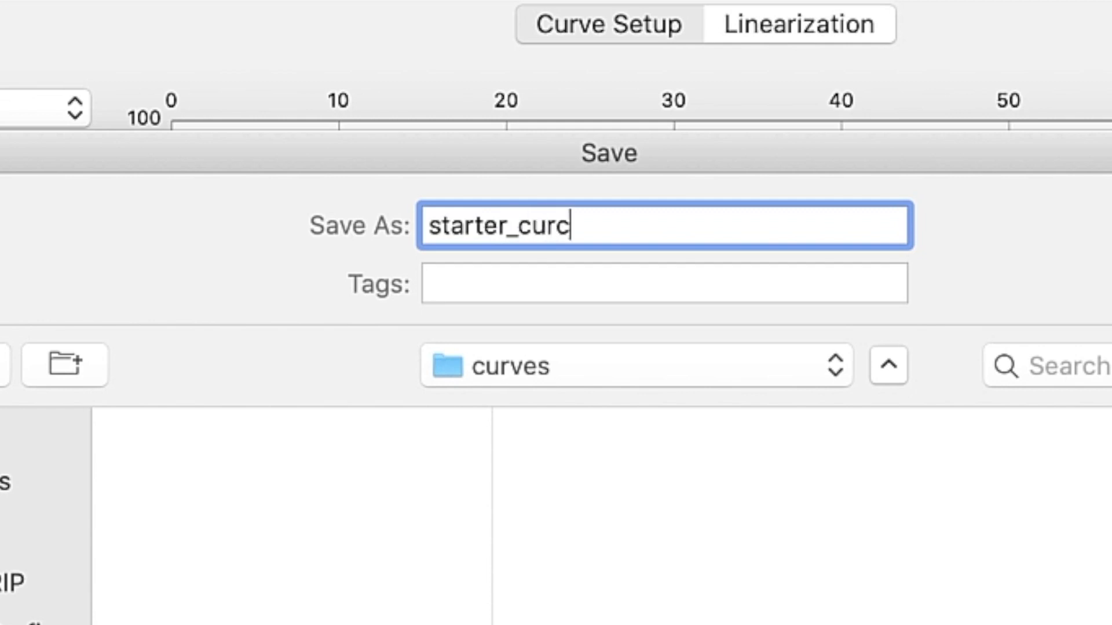
pyautogui.press('BackSpace')
pyautogui.write('ve_p800')
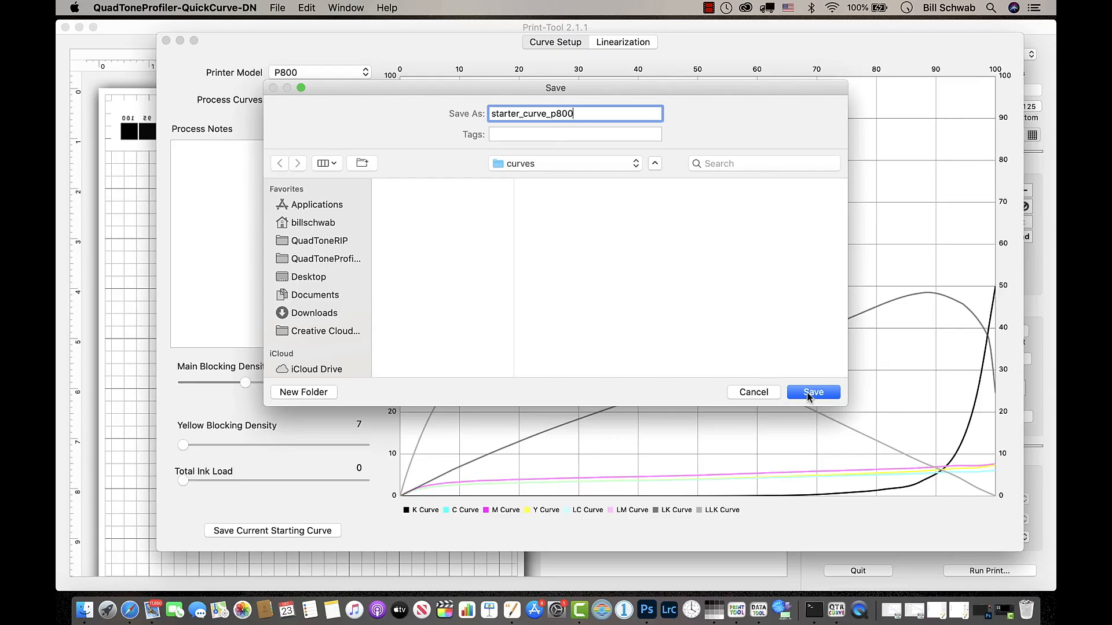
pyautogui.click(815, 393)
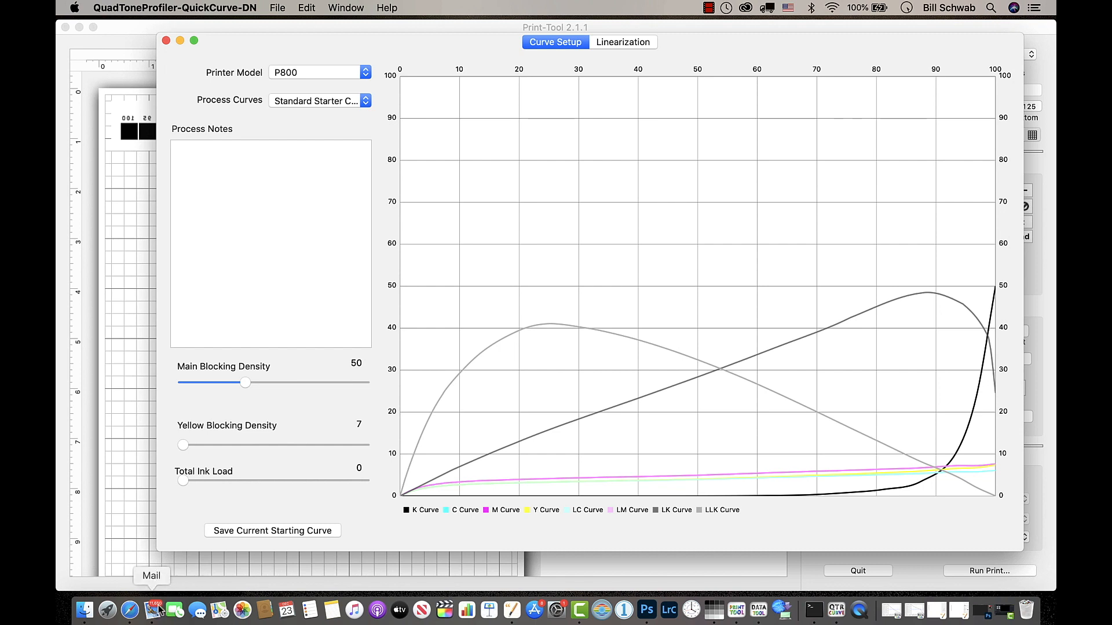
# Switch to Finder, select starter_curve_p800.quad, open the QuadToneRIP folder in a new tab and expand its P800-UC folder
pyautogui.click(85, 611)
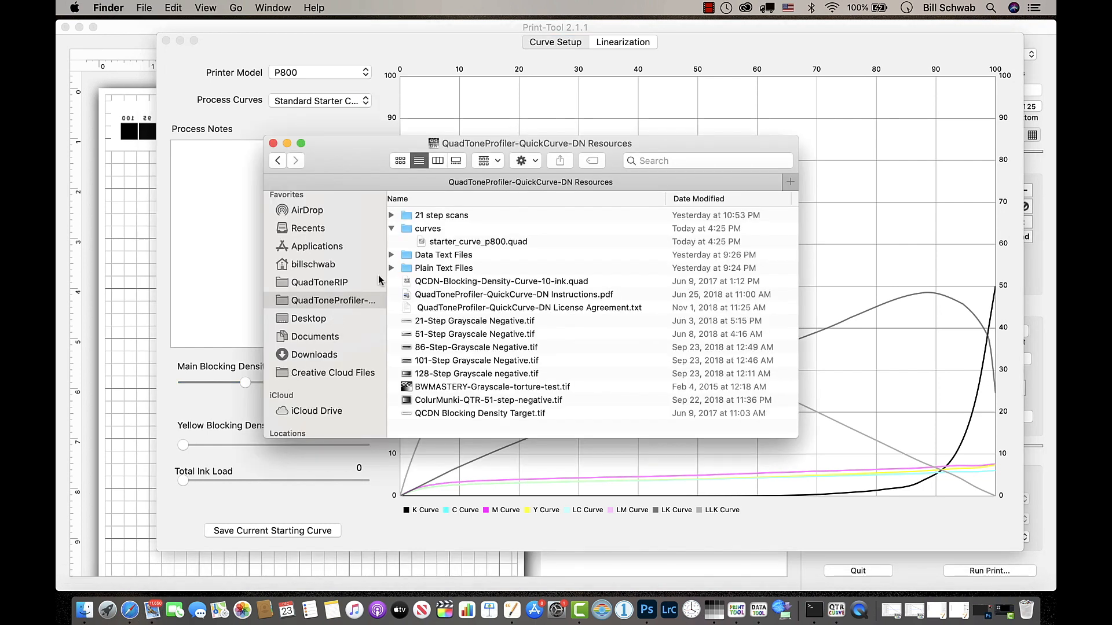
pyautogui.click(468, 243)
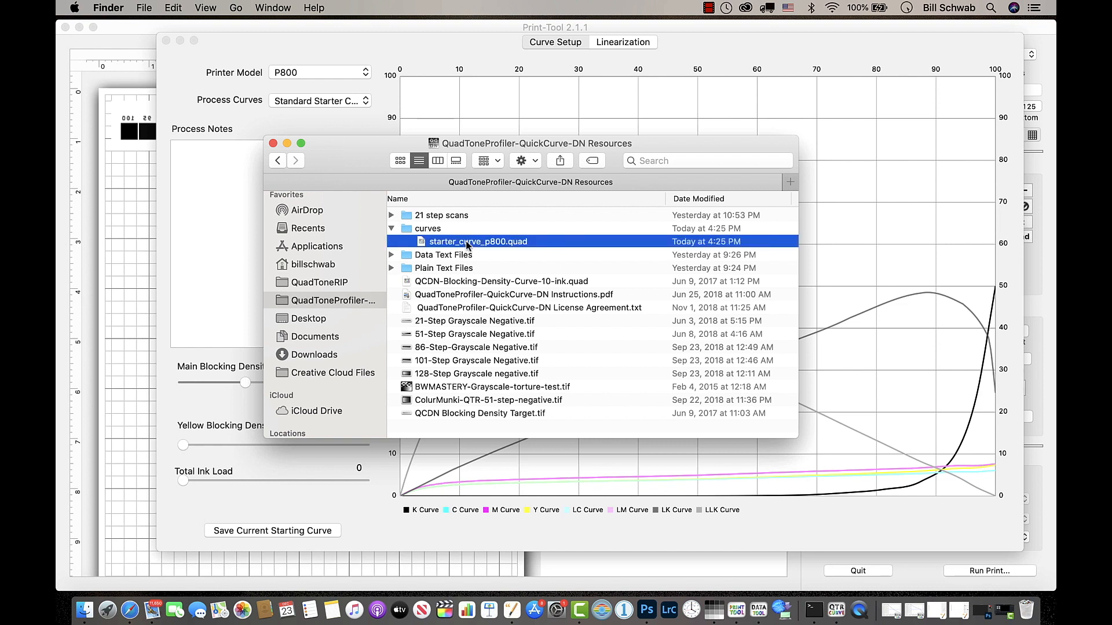
pyautogui.rightClick(318, 286)
pyautogui.click(355, 293)
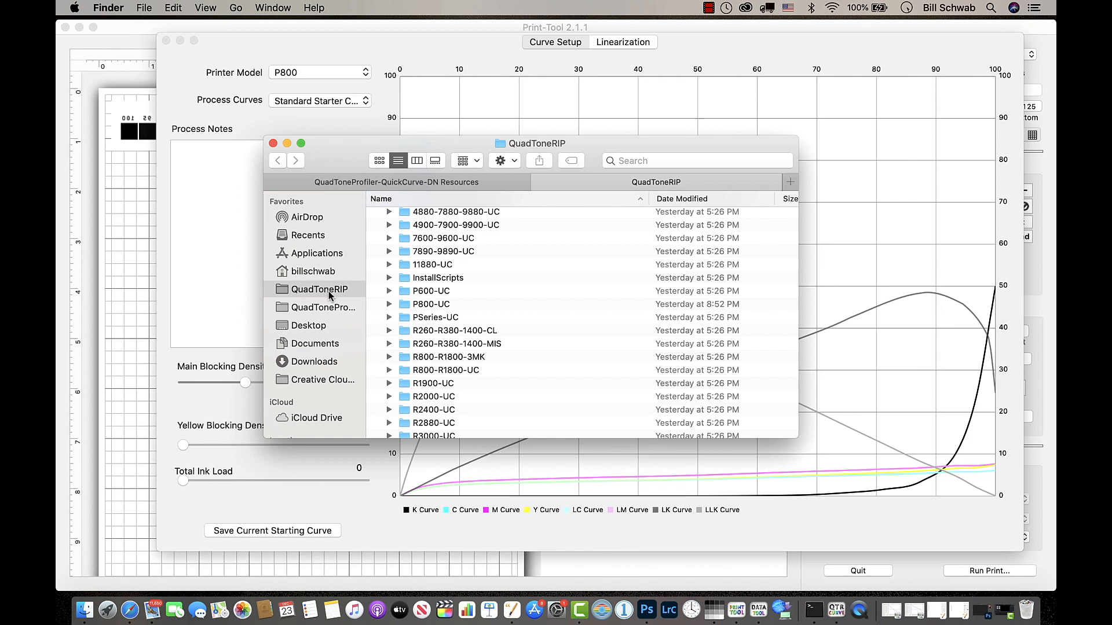
pyautogui.scroll(-4, 467, 328)
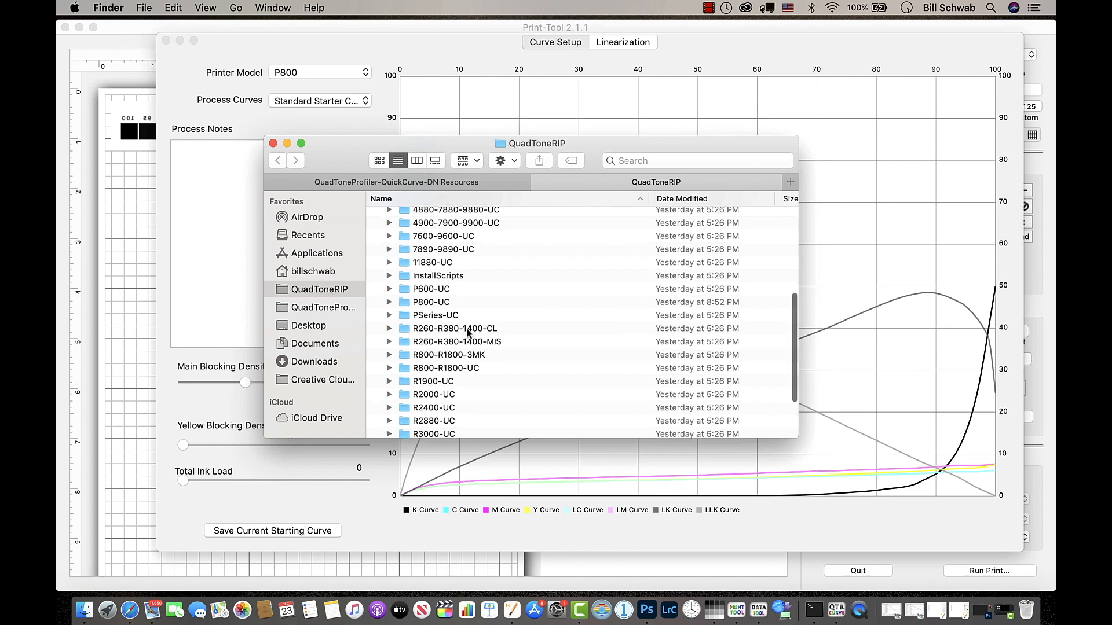
pyautogui.scroll(4, 467, 328)
pyautogui.scroll(3, 464, 326)
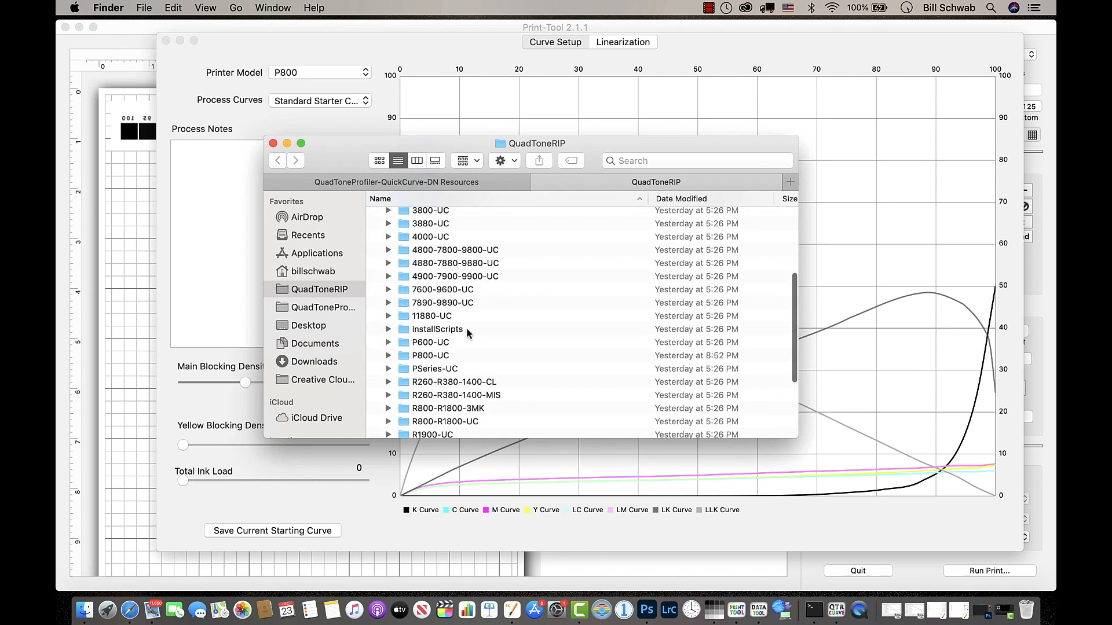
pyautogui.click(388, 362)
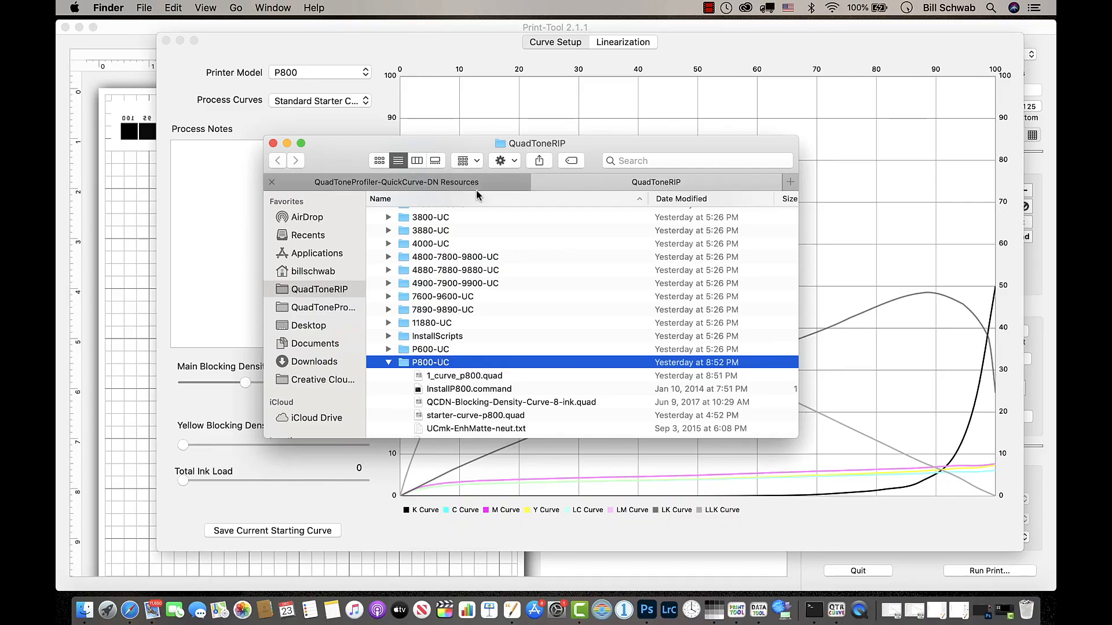
# Go back to starter_curve_p800.quad in the curves folder, and return to the QuadToneRIP folder
pyautogui.click(471, 183)
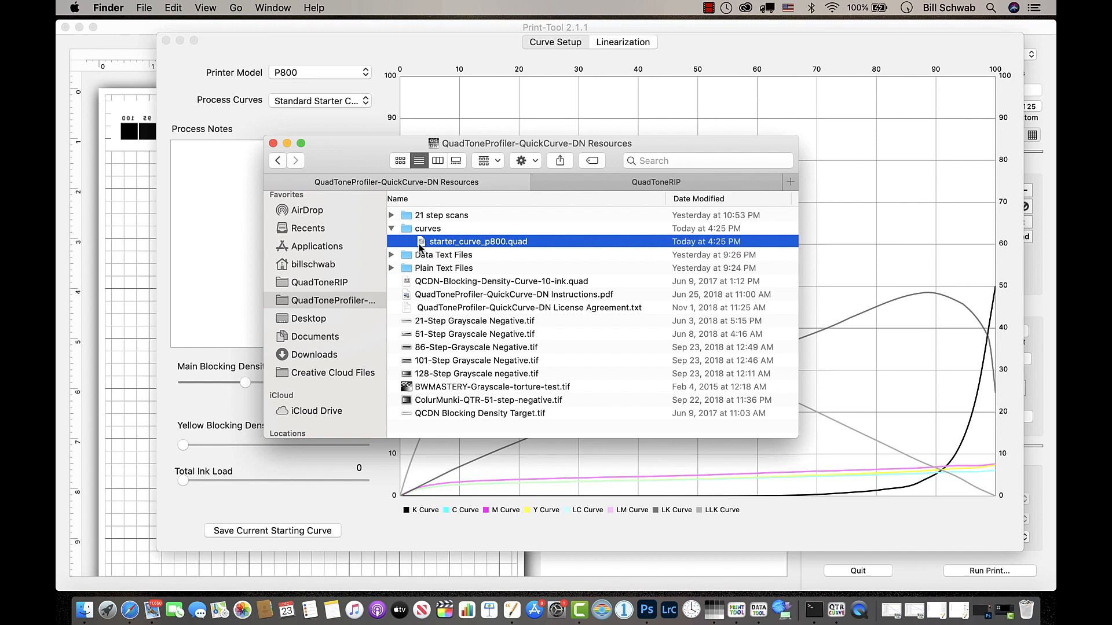
pyautogui.moveTo(423, 244)
pyautogui.mouseDown()
pyautogui.moveTo(508, 217)
pyautogui.moveTo(572, 177)
pyautogui.moveTo(441, 246)
pyautogui.mouseUp()
pyautogui.click(604, 183)
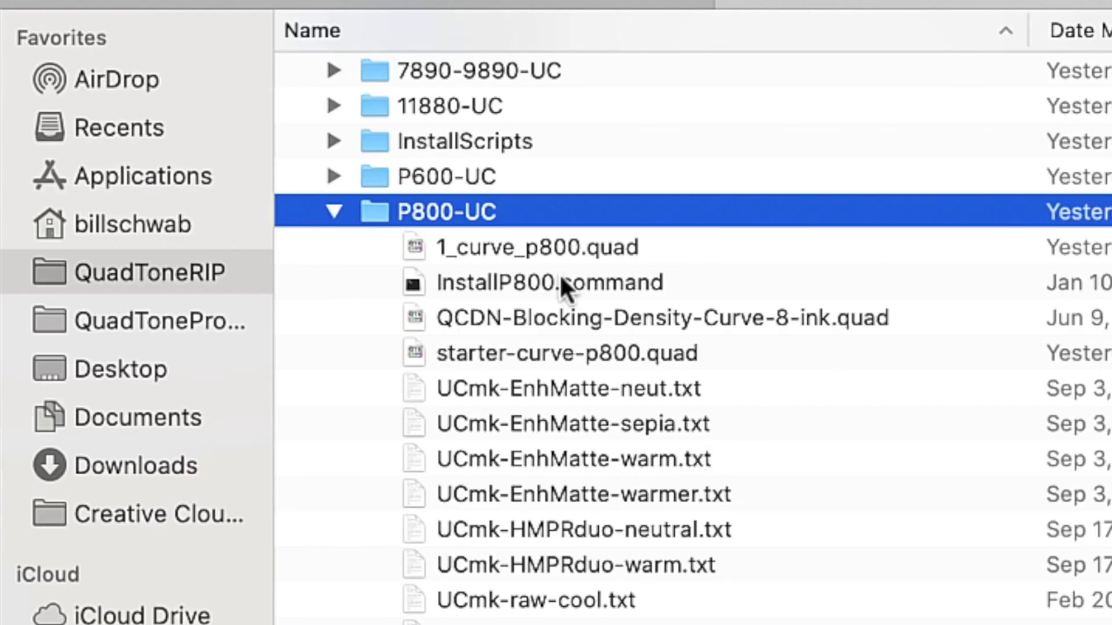
# Run InstallP800.command from the P800-UC folder and close its Terminal window
pyautogui.doubleClick(561, 278)
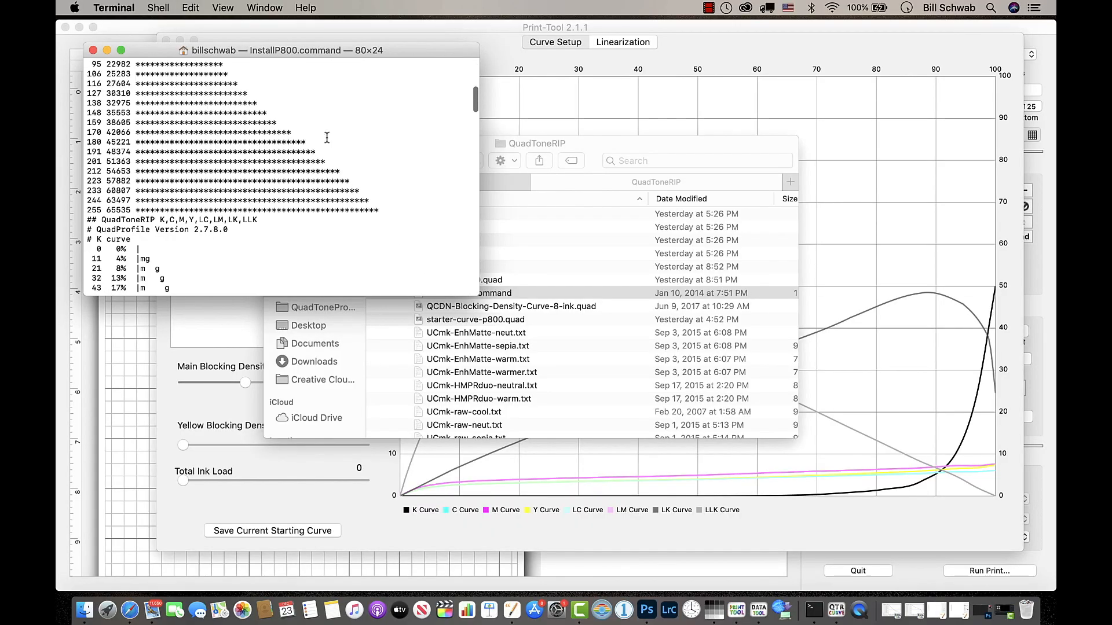
pyautogui.click(93, 51)
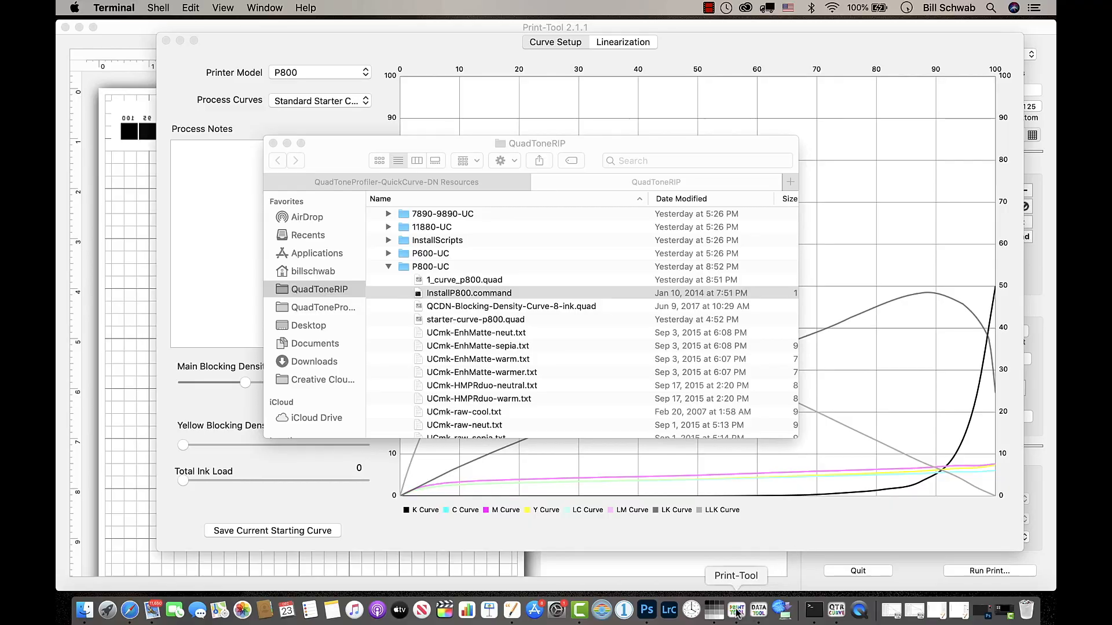
# Switch to Print-Tool, add 21-Step Grayscale Negative.tif to the page and remove QCDN Blocking Density Target.tif
pyautogui.click(736, 612)
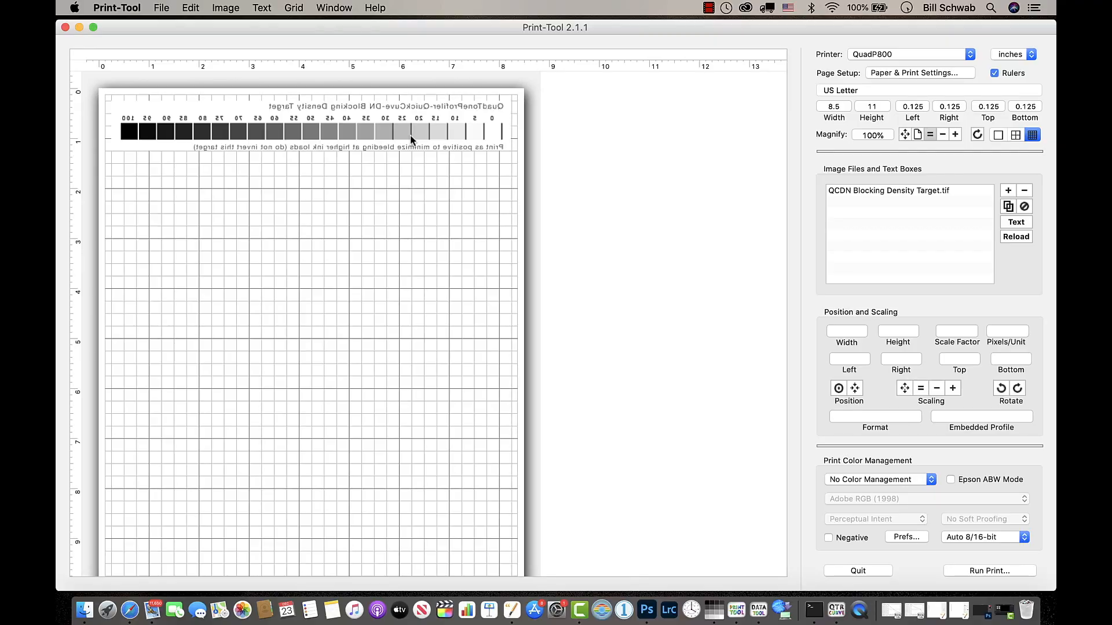
pyautogui.click(1007, 191)
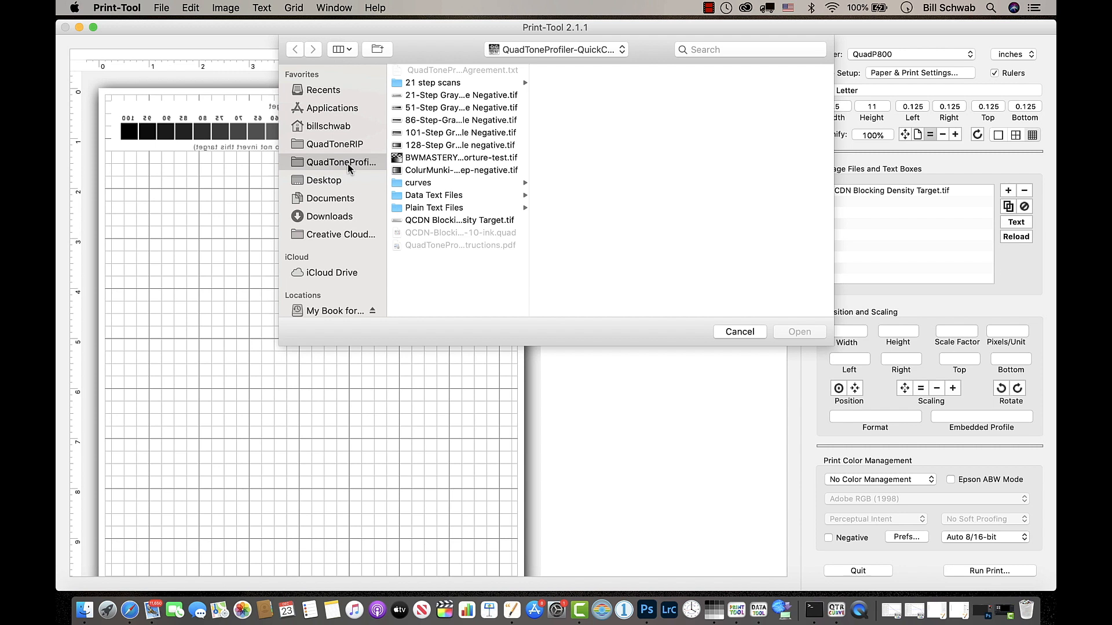
pyautogui.doubleClick(439, 96)
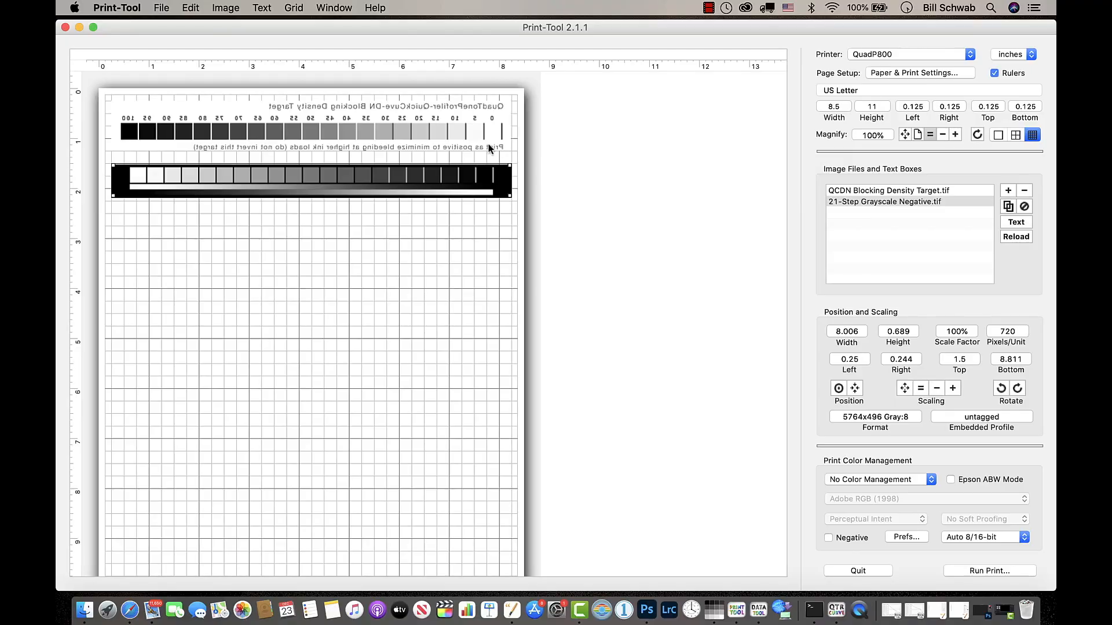
pyautogui.click(465, 132)
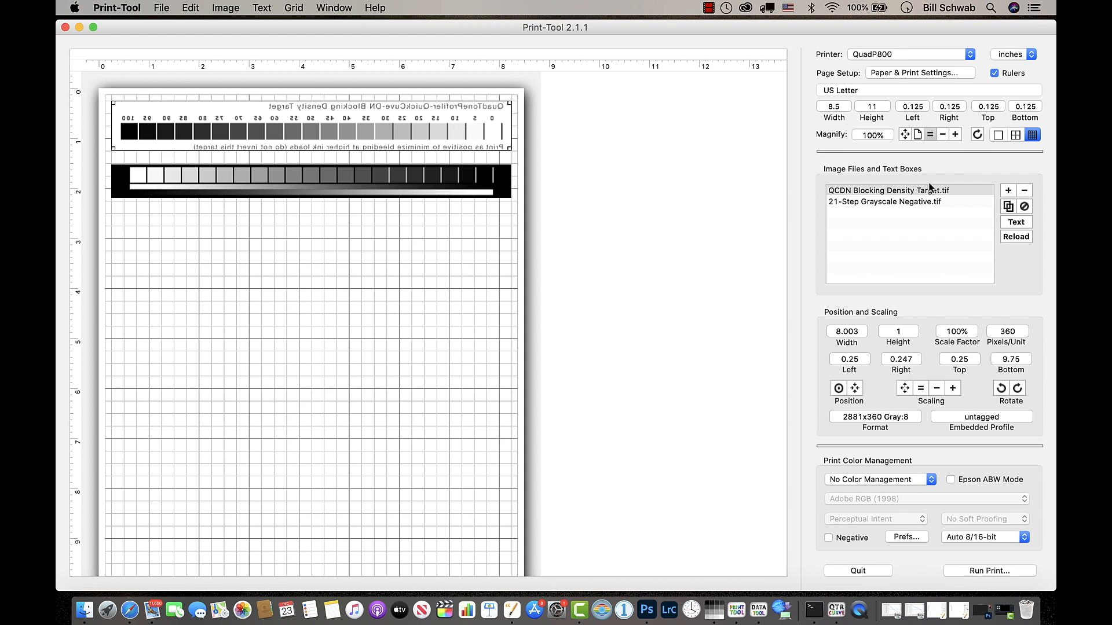
pyautogui.click(1024, 191)
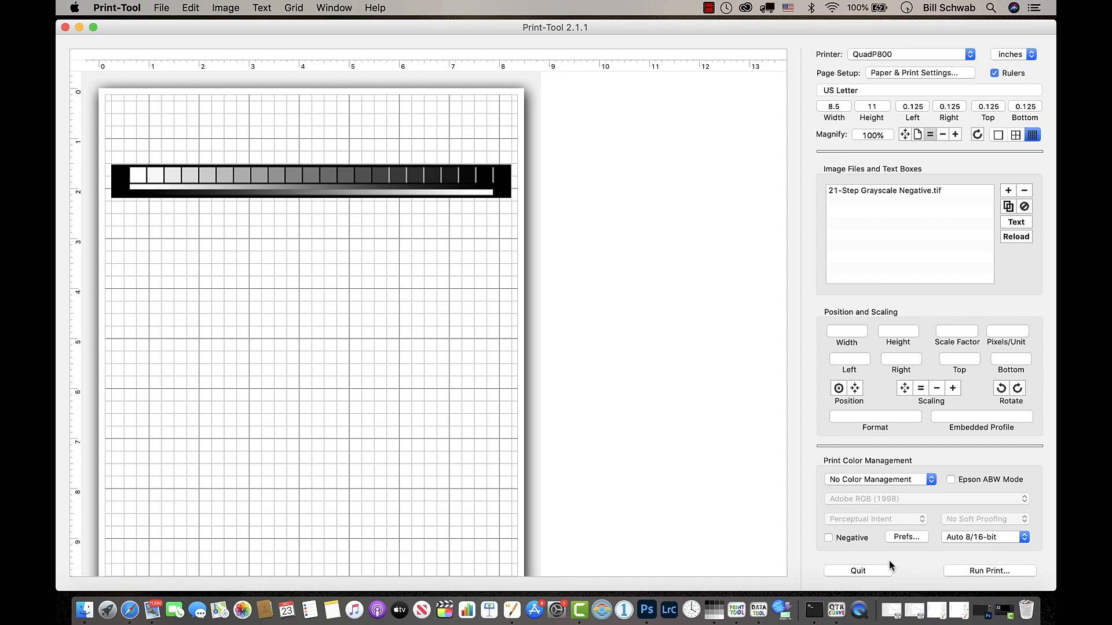
# Print the 21-step negative on QuadP800 with starter-curve-p800 as Curve 1 in the QuadToneRIP print settings
pyautogui.click(979, 570)
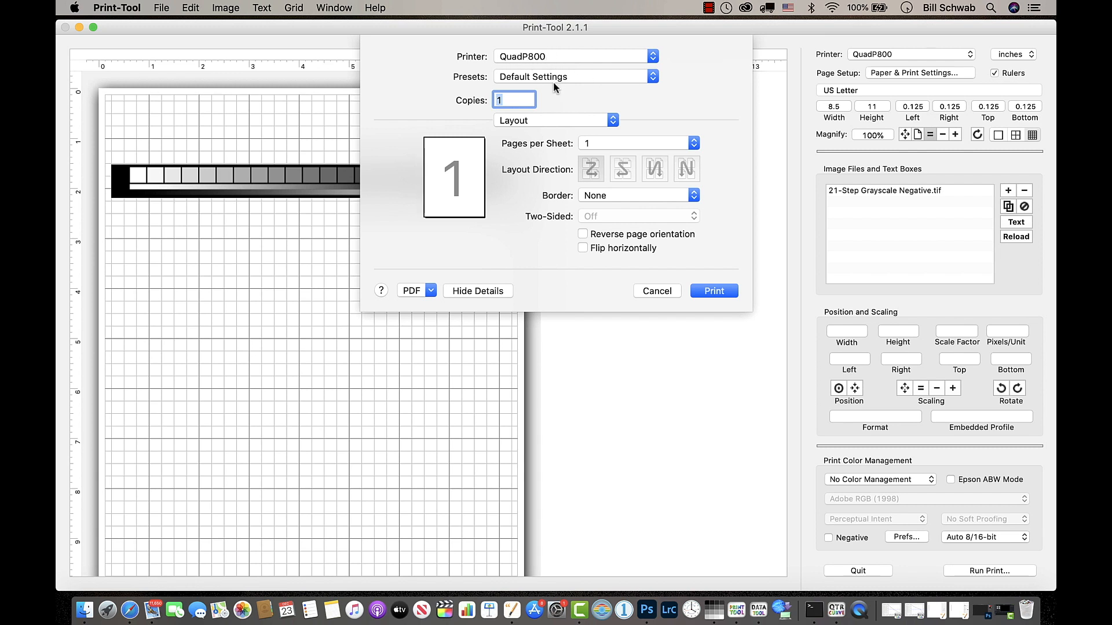
pyautogui.click(550, 119)
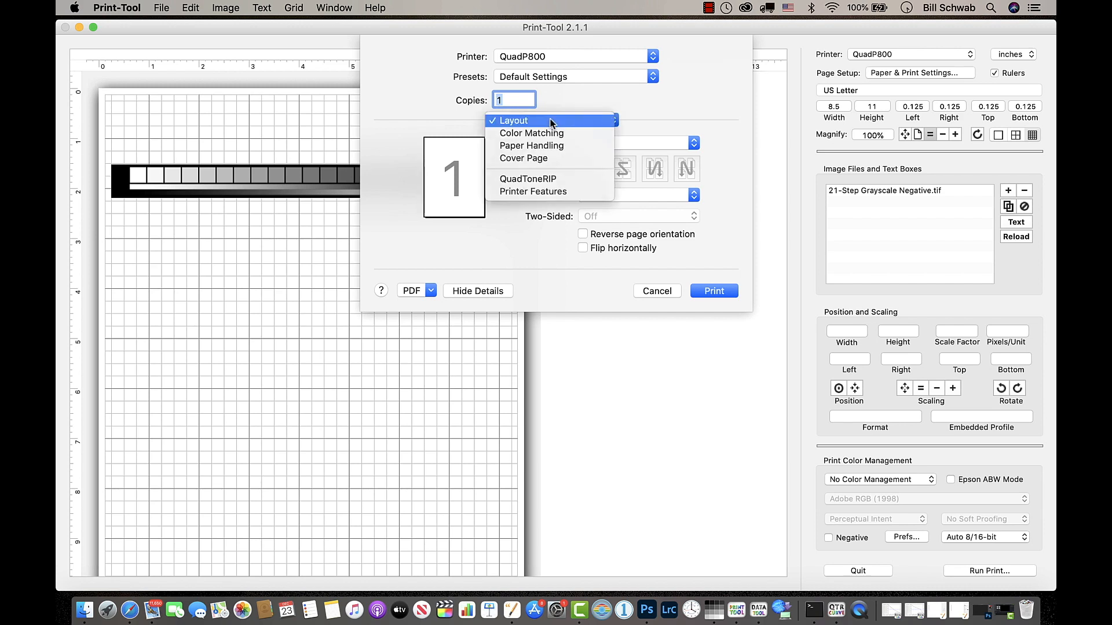
pyautogui.click(550, 179)
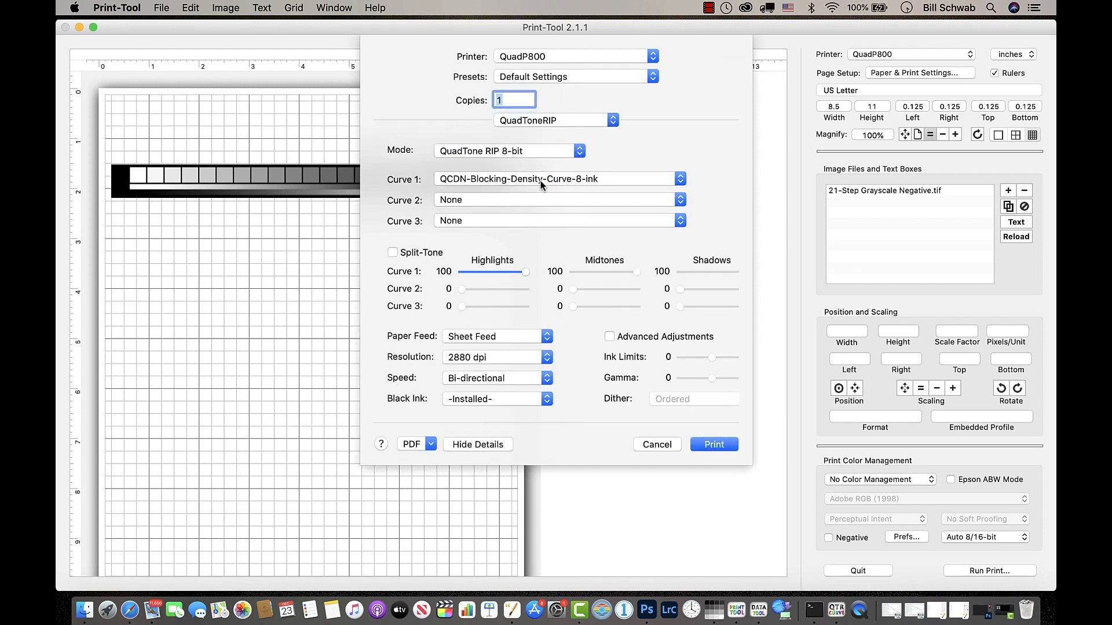
pyautogui.click(546, 177)
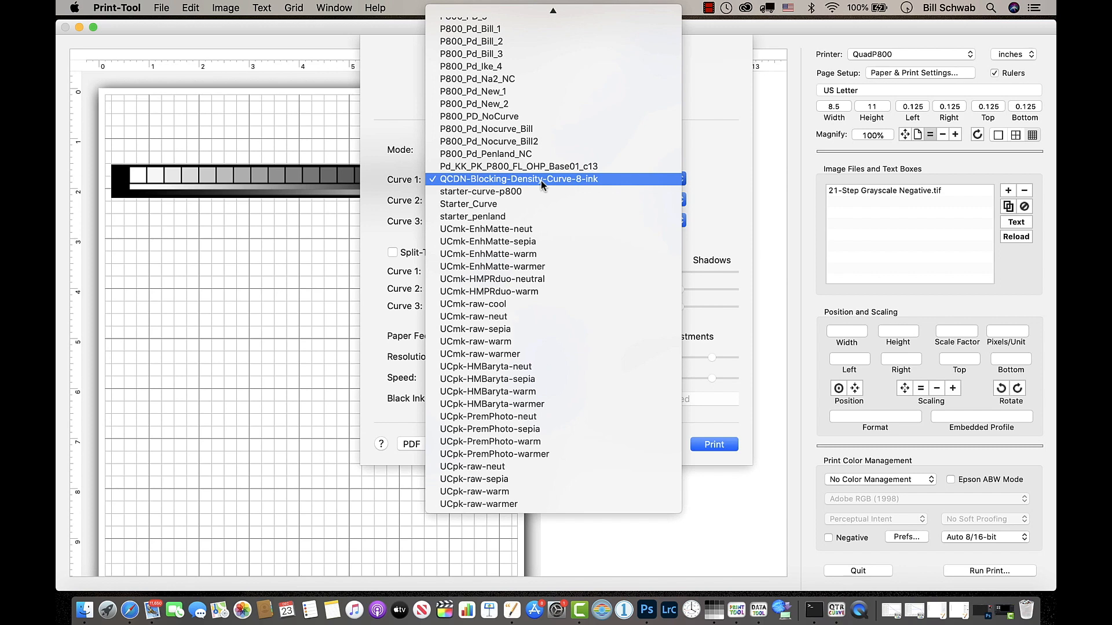
pyautogui.scroll(5, 541, 181)
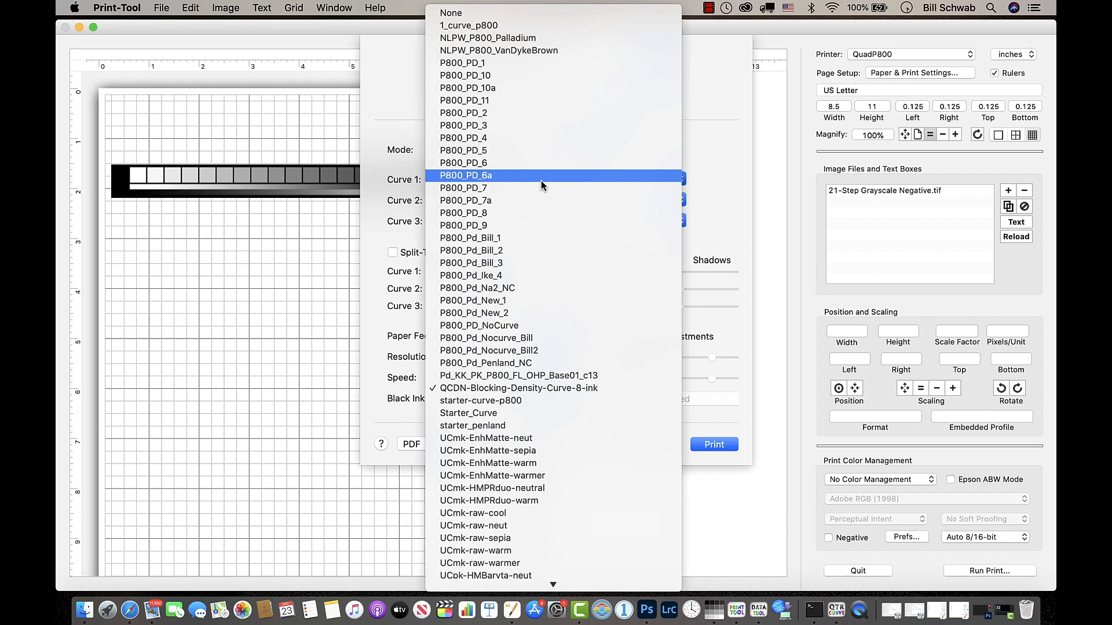
pyautogui.scroll(-5, 541, 180)
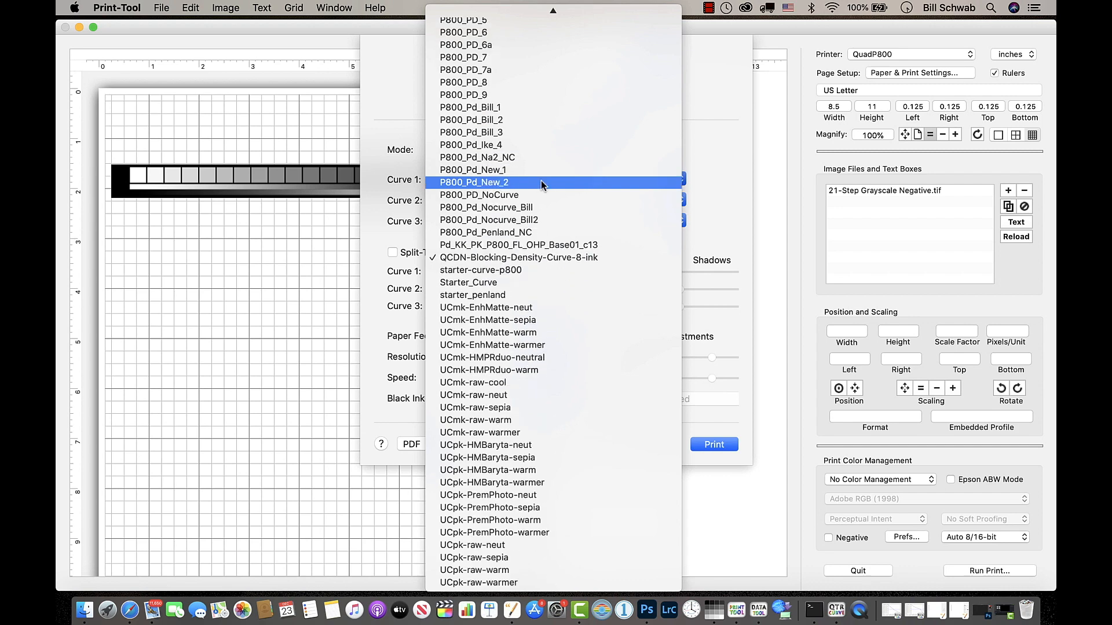
pyautogui.click(525, 270)
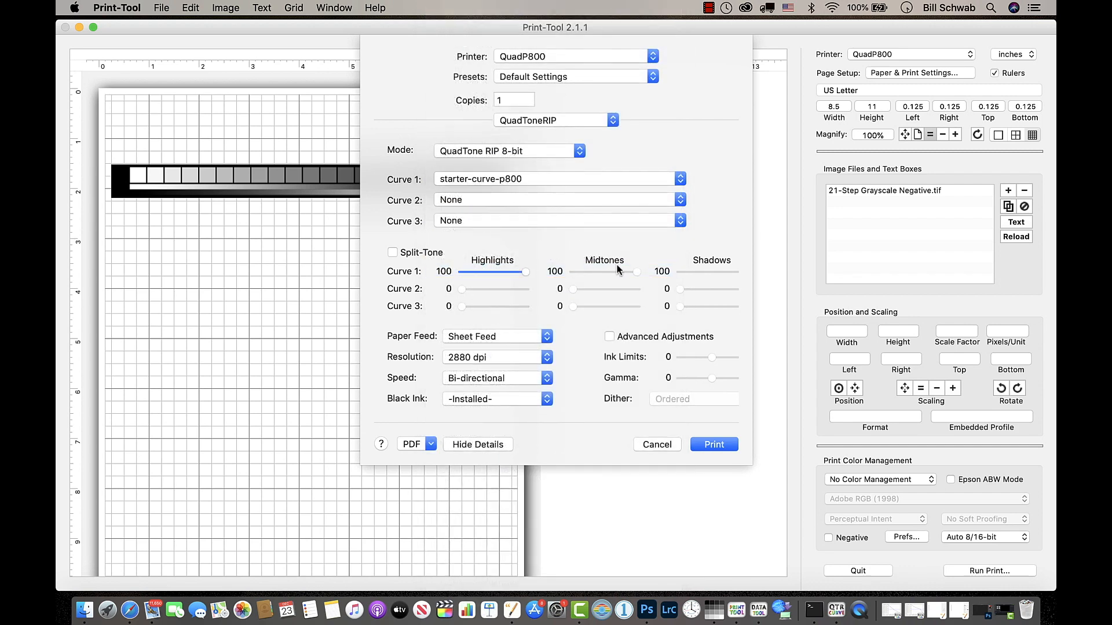
pyautogui.click(714, 444)
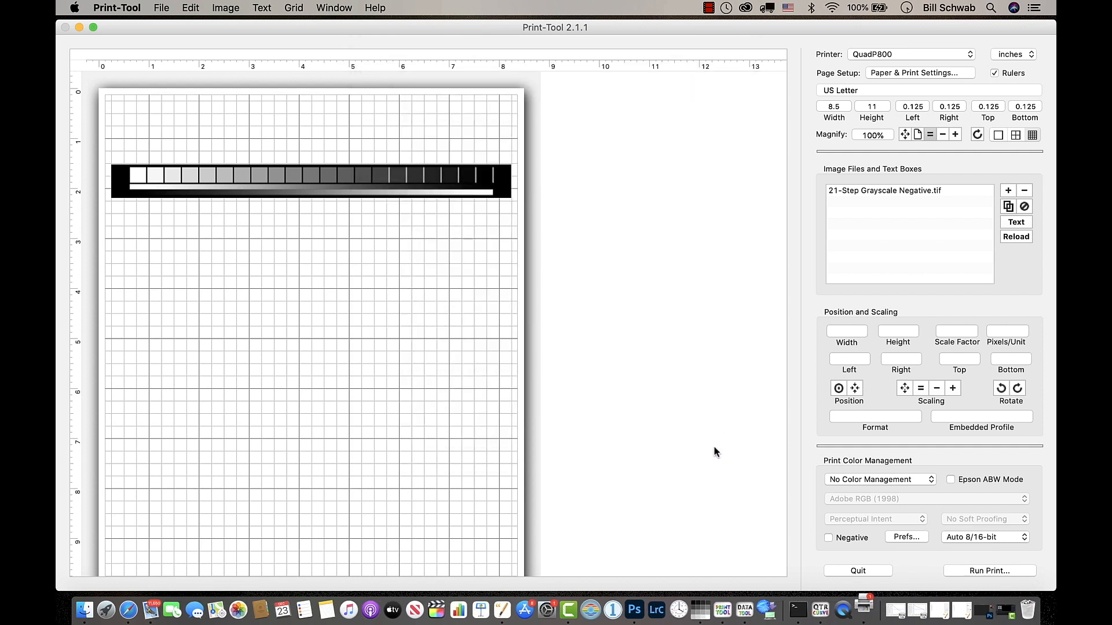
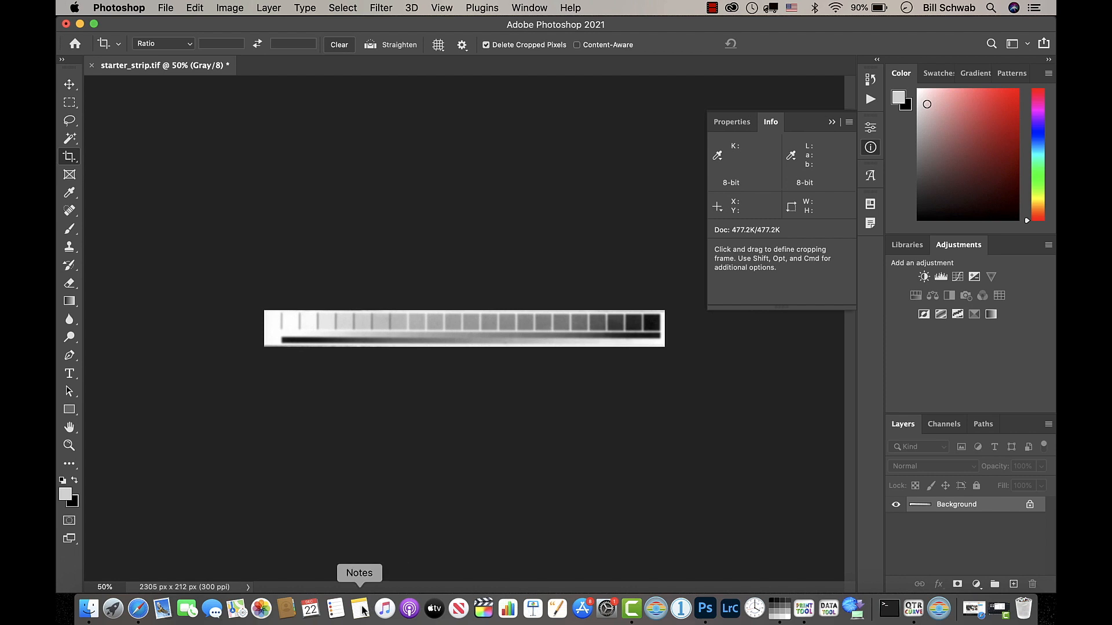
# In a blank Pages document, list vertically 97, 96, 91, 85, 81, 78, 75, 73, 70, 67, 66, 61, 60, 57, 55, 54, 48, 40, 26, 17, 06
pyautogui.click(558, 610)
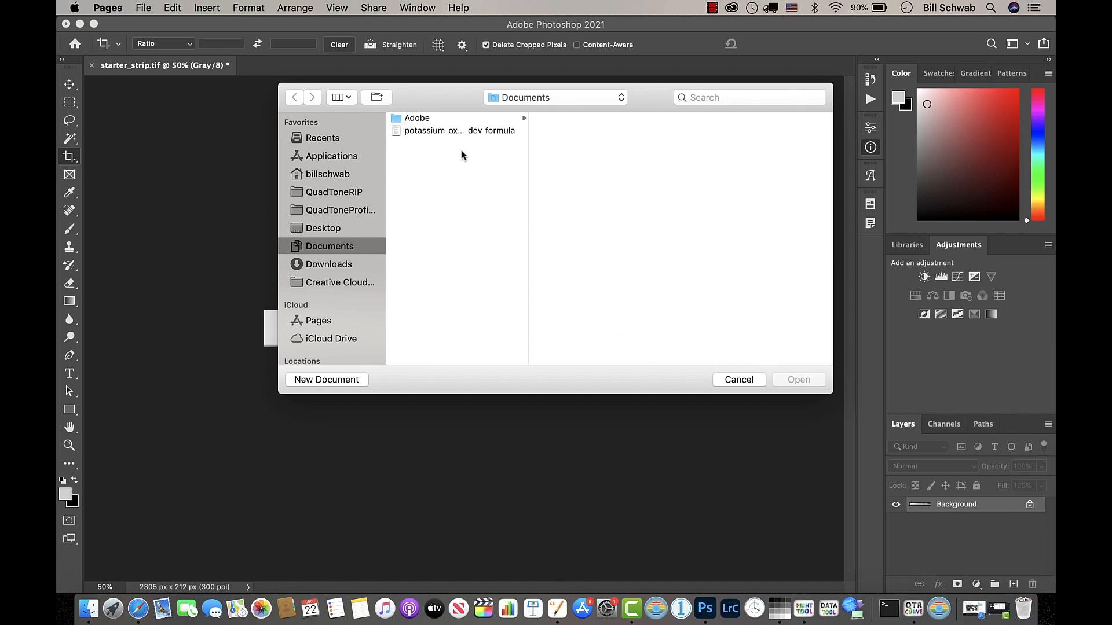
pyautogui.click(358, 379)
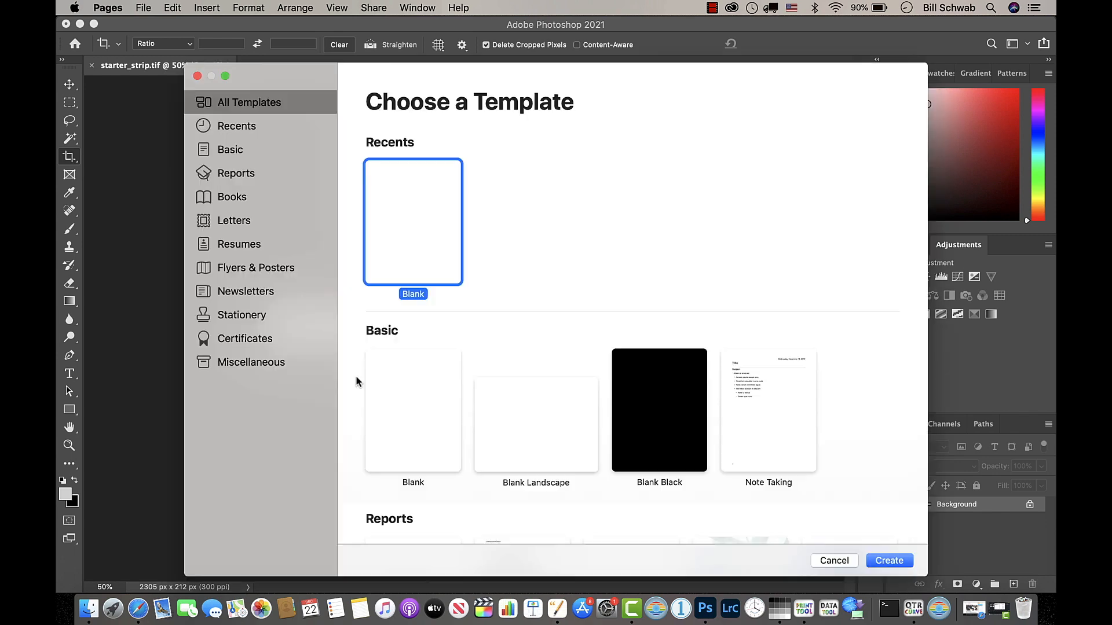
pyautogui.doubleClick(416, 233)
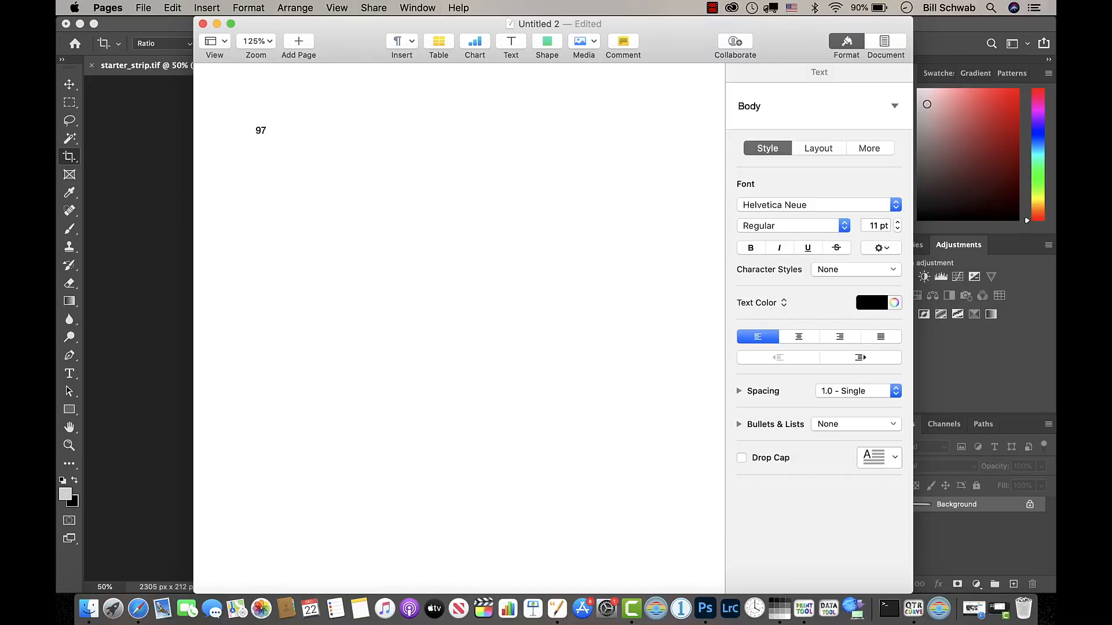
pyautogui.write('96')
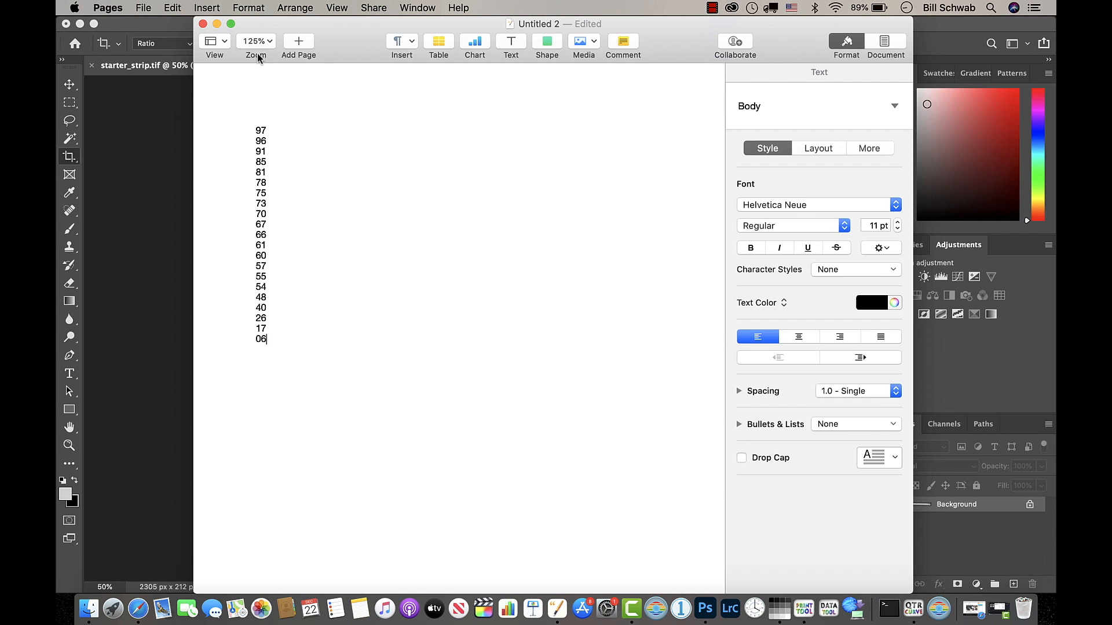
# Export the list as a plain text file named starter_strip into the Plain Text Files folder, and leave Pages
pyautogui.click(145, 9)
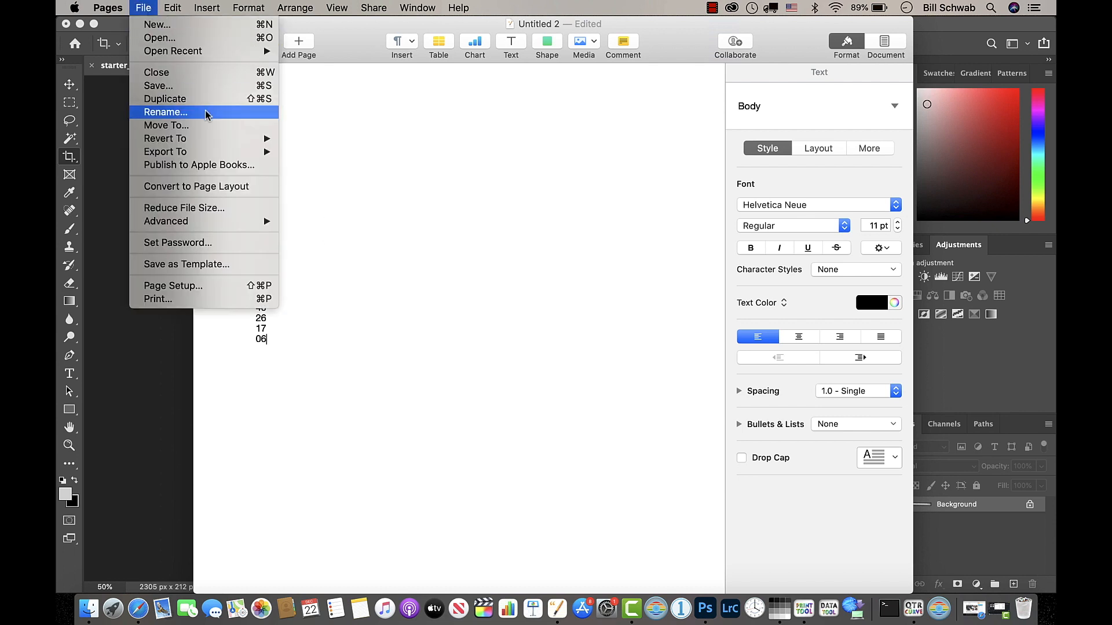
pyautogui.moveTo(210, 154)
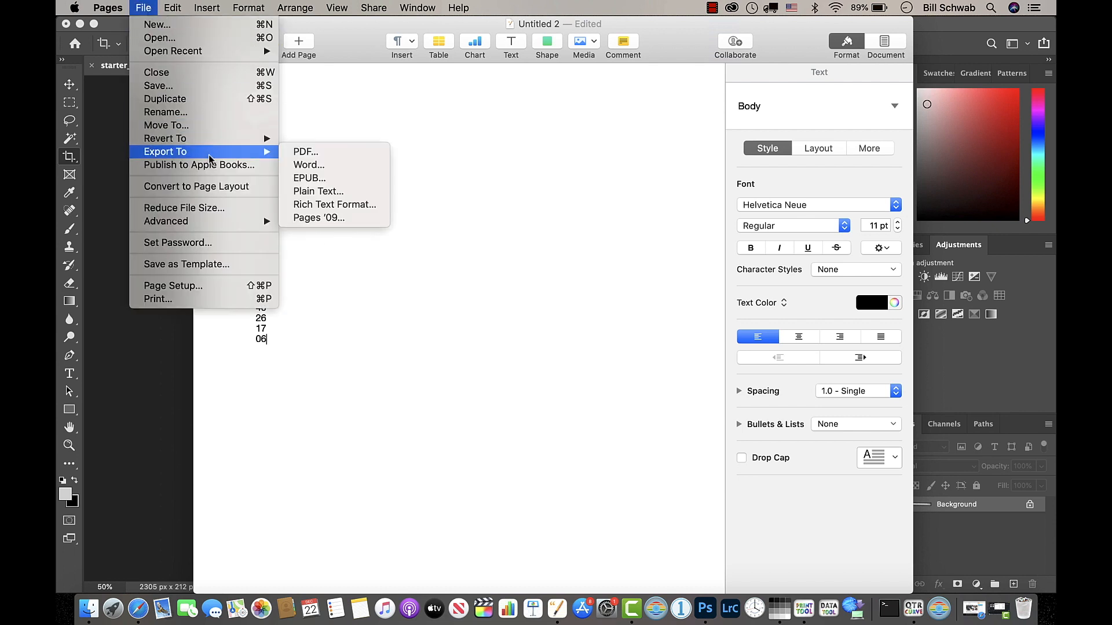
pyautogui.click(317, 194)
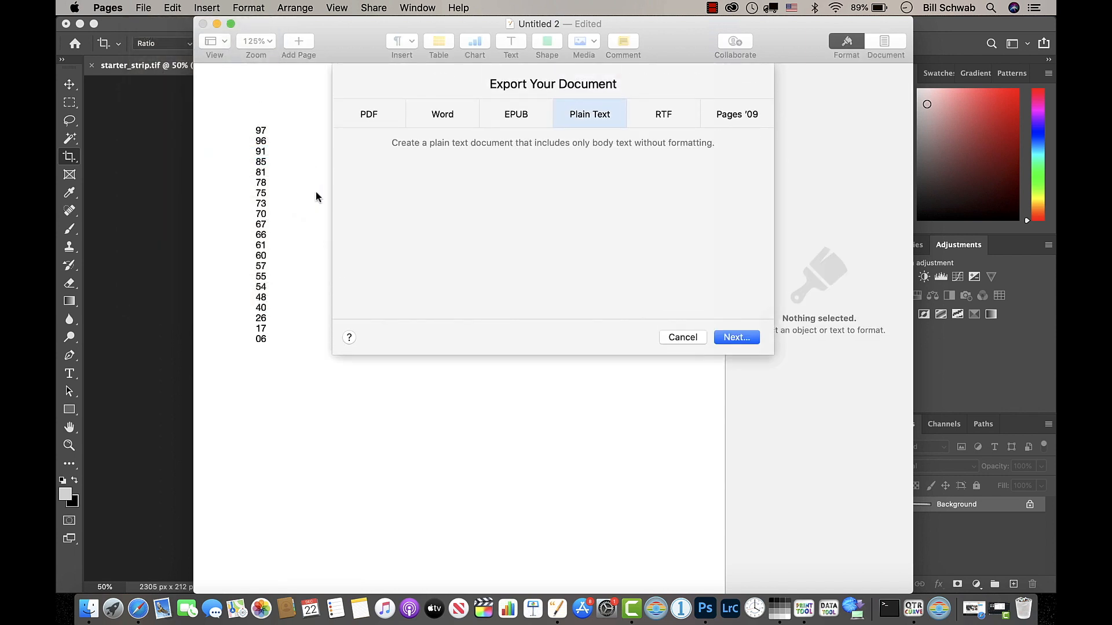
pyautogui.click(719, 336)
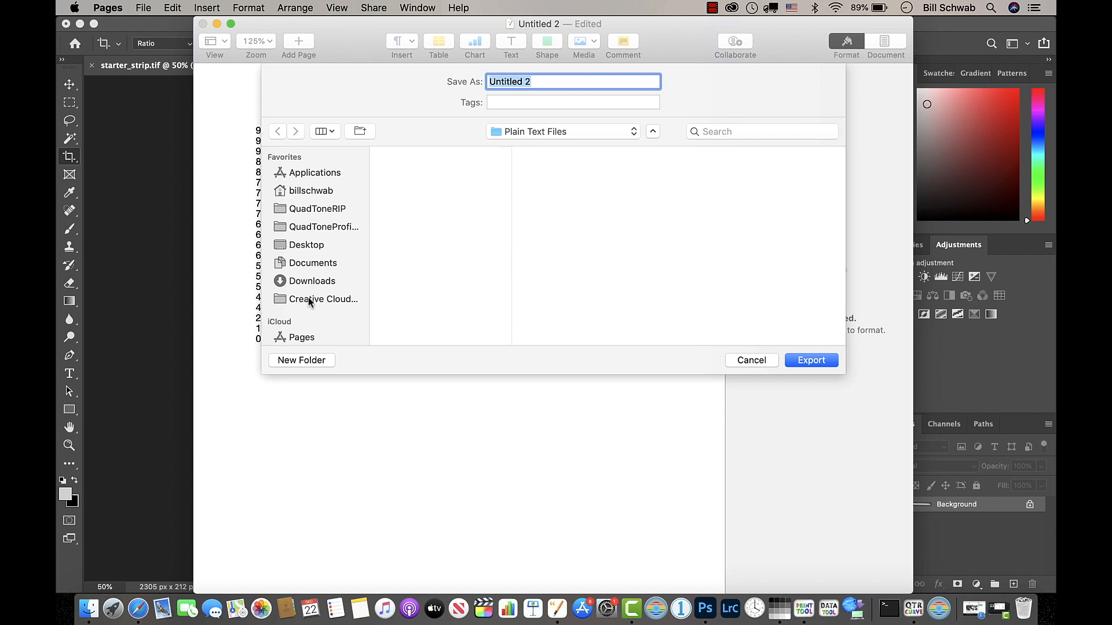
pyautogui.click(328, 227)
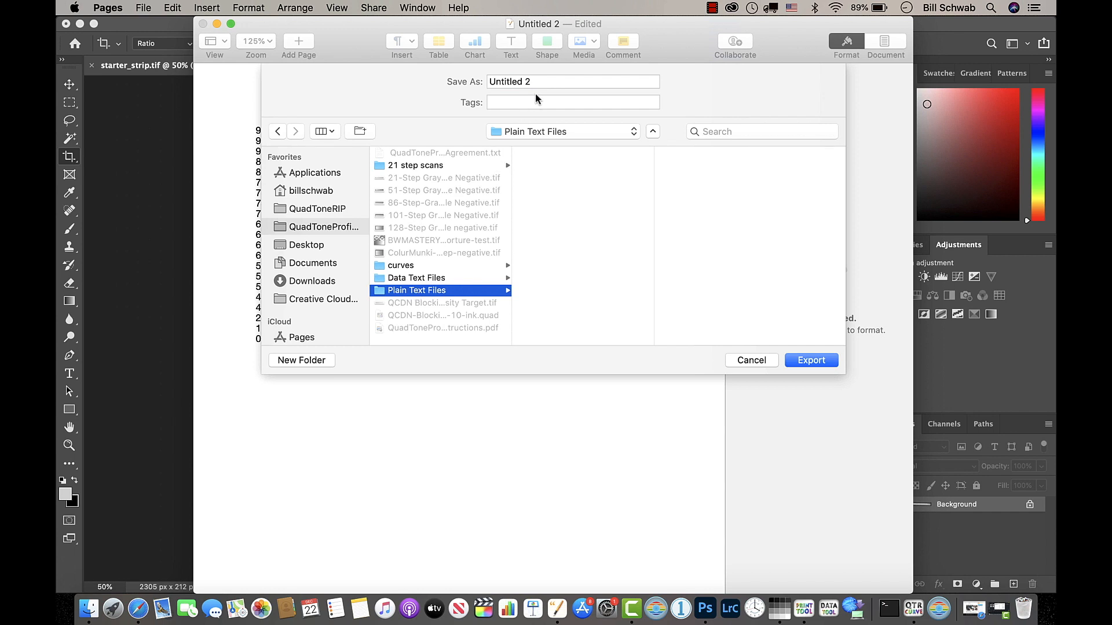
pyautogui.moveTo(536, 82); pyautogui.dragTo(457, 81)
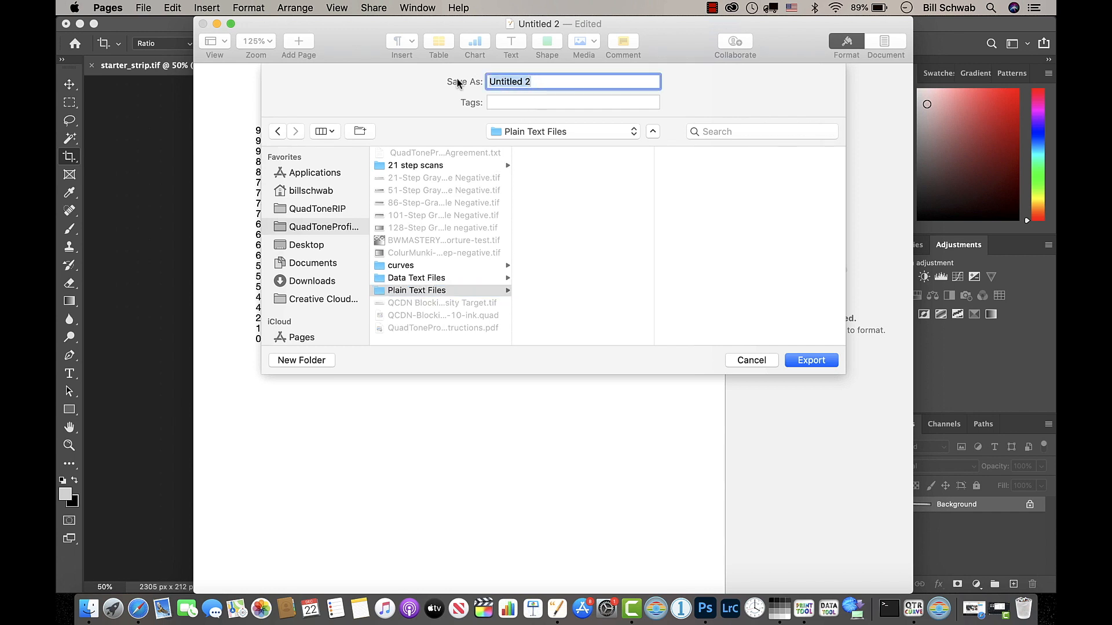
pyautogui.write('starter_strip')
pyautogui.click(811, 361)
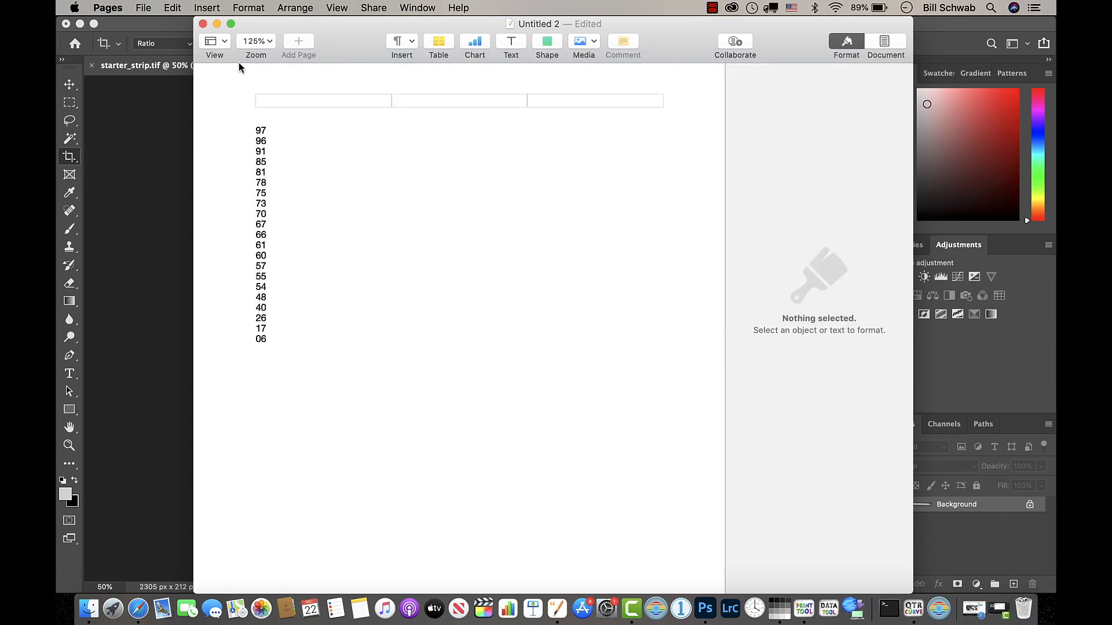
pyautogui.click(147, 135)
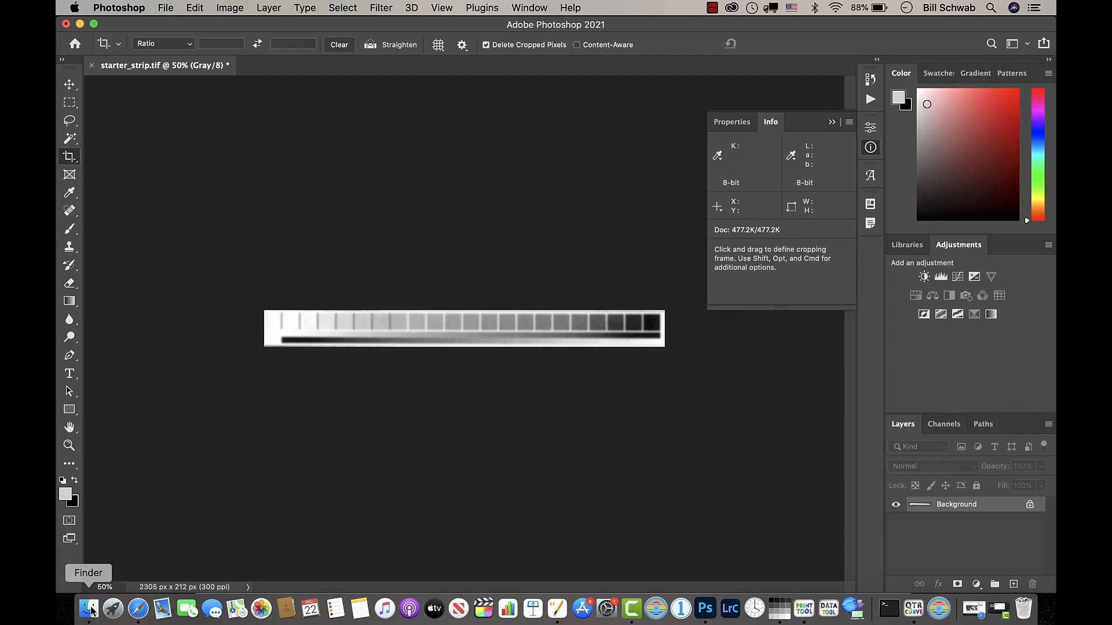
# In Finder, locate starter_strip in Plain Text Files within QuadToneProfiler-QuickCurve-DN Resources and open it with Data-Tool, moving its window lower
pyautogui.click(89, 608)
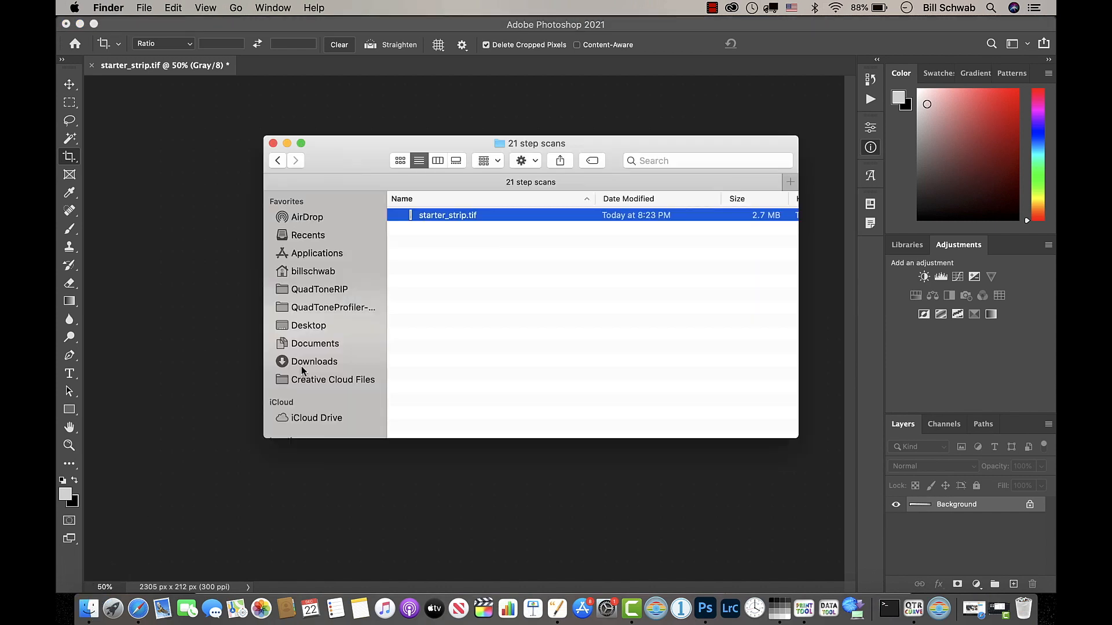
pyautogui.click(328, 308)
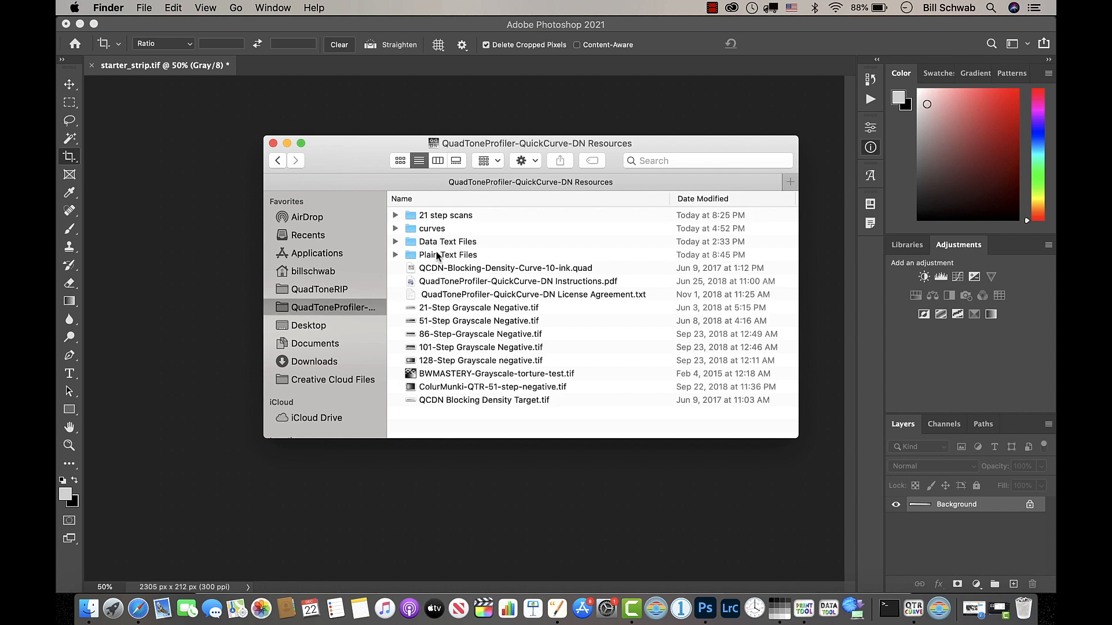
pyautogui.click(400, 257)
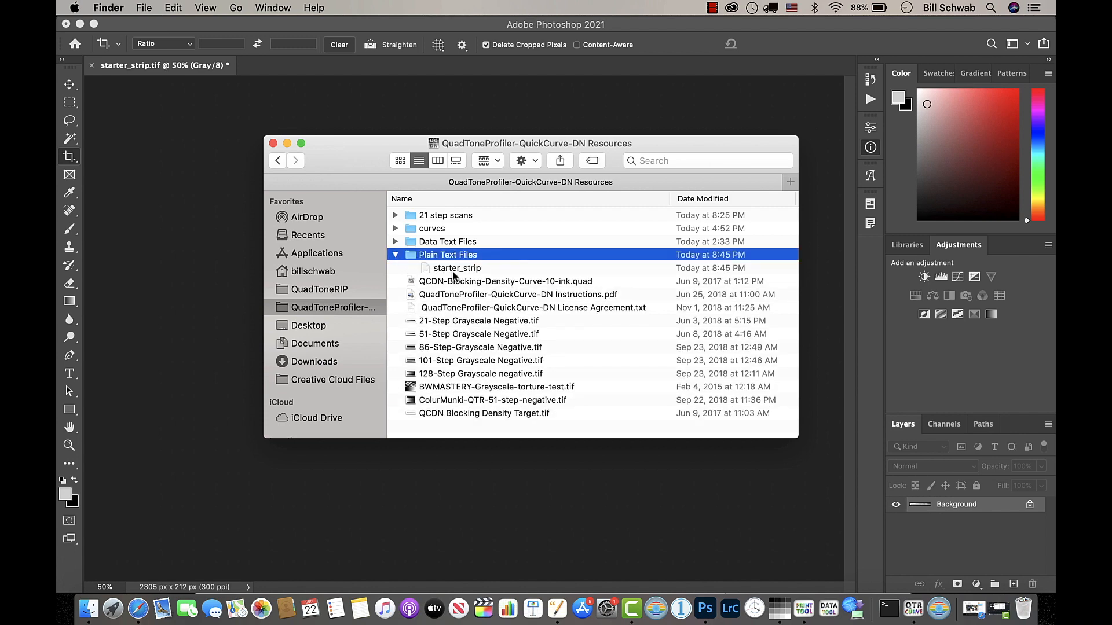
pyautogui.click(462, 269)
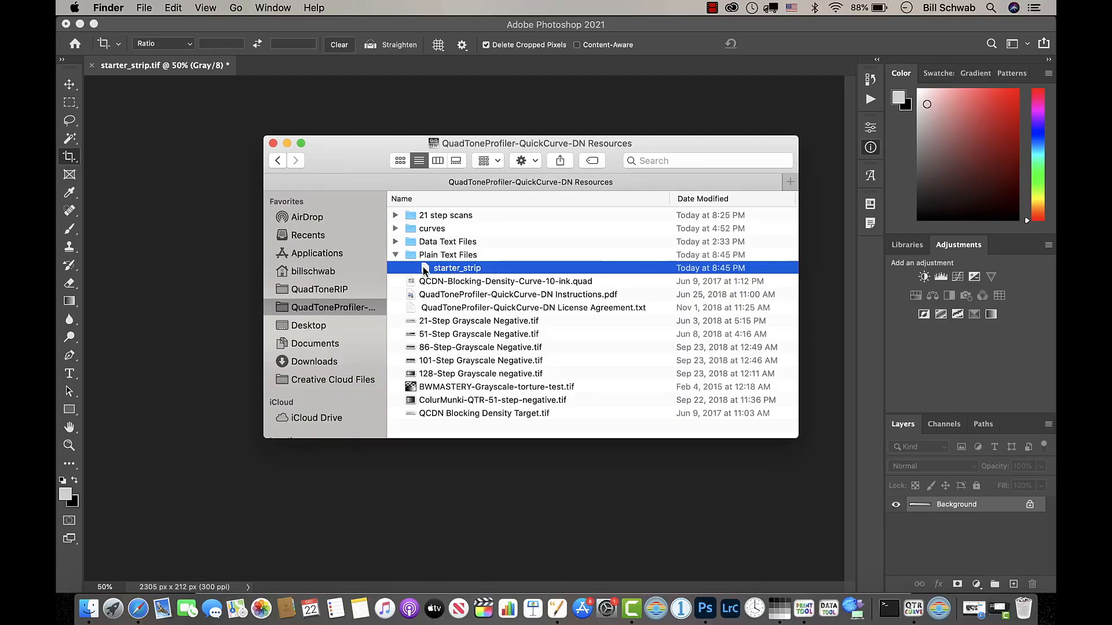
pyautogui.hscroll(1, 430, 265)
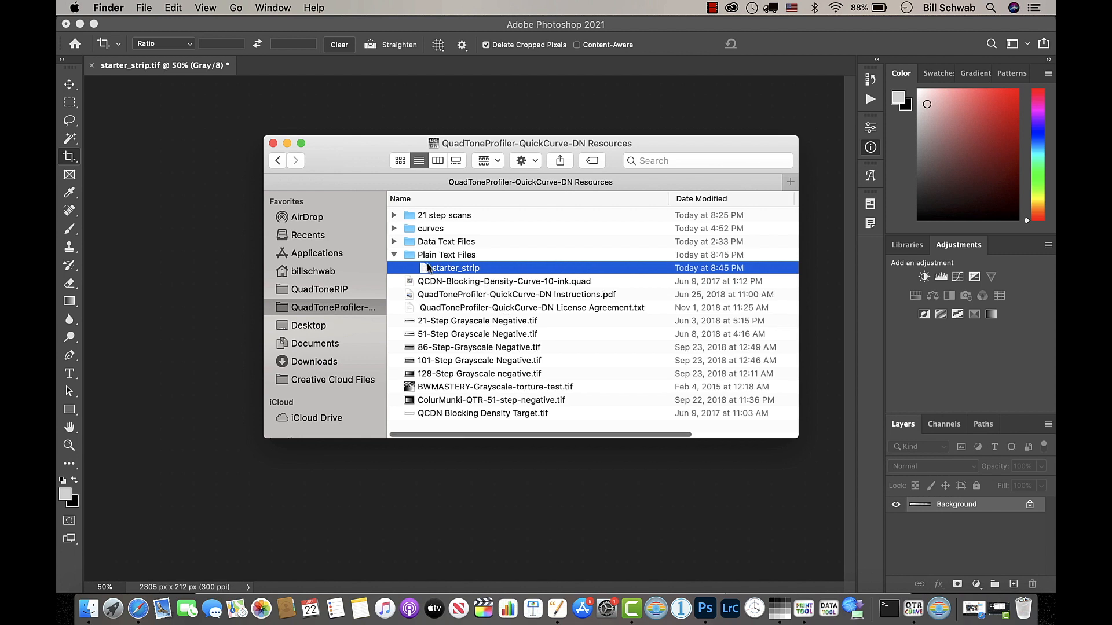
pyautogui.moveTo(426, 268); pyautogui.dragTo(829, 609)
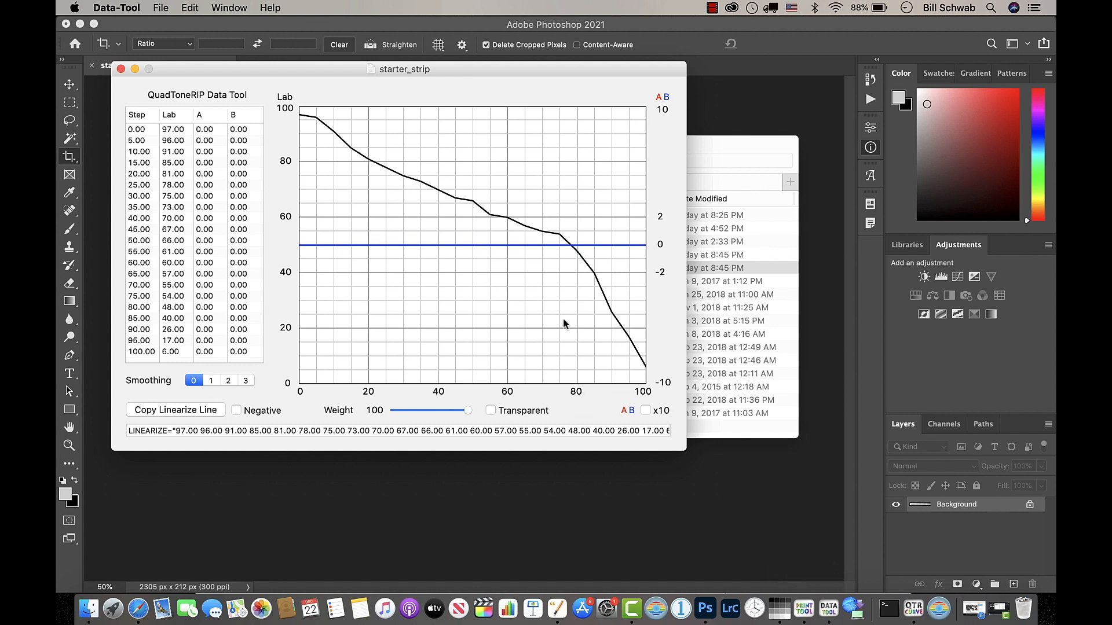
pyautogui.moveTo(477, 69); pyautogui.dragTo(558, 135)
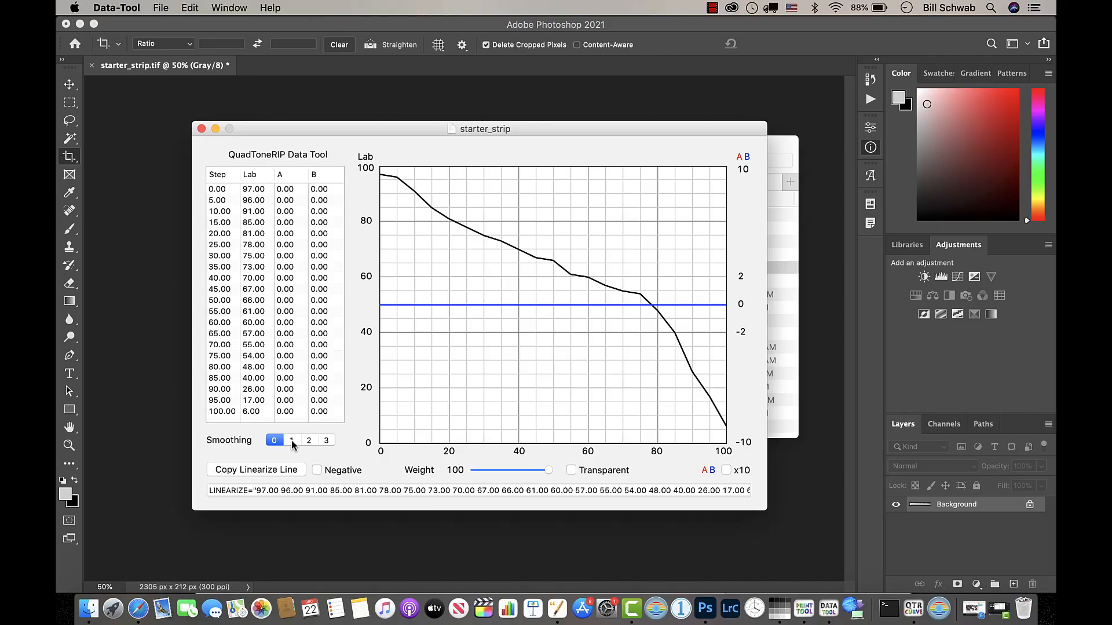
# Compare the smoothing levels 0 to 3 on the starter_strip curve and set Smoothing to 2
pyautogui.click(292, 441)
pyautogui.click(309, 442)
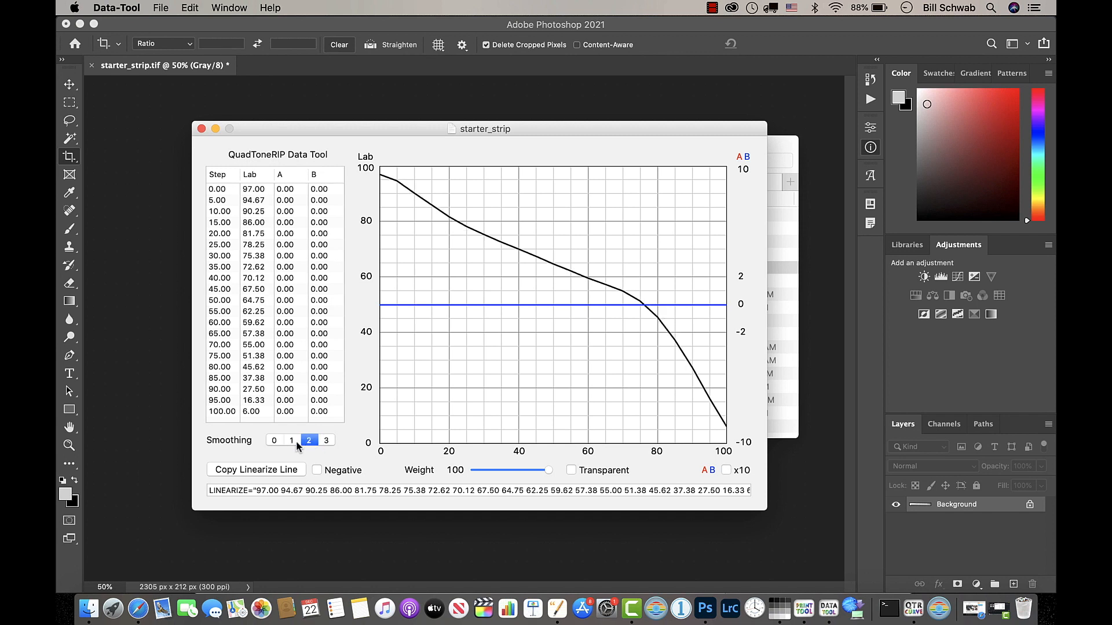
pyautogui.click(292, 443)
pyautogui.click(276, 441)
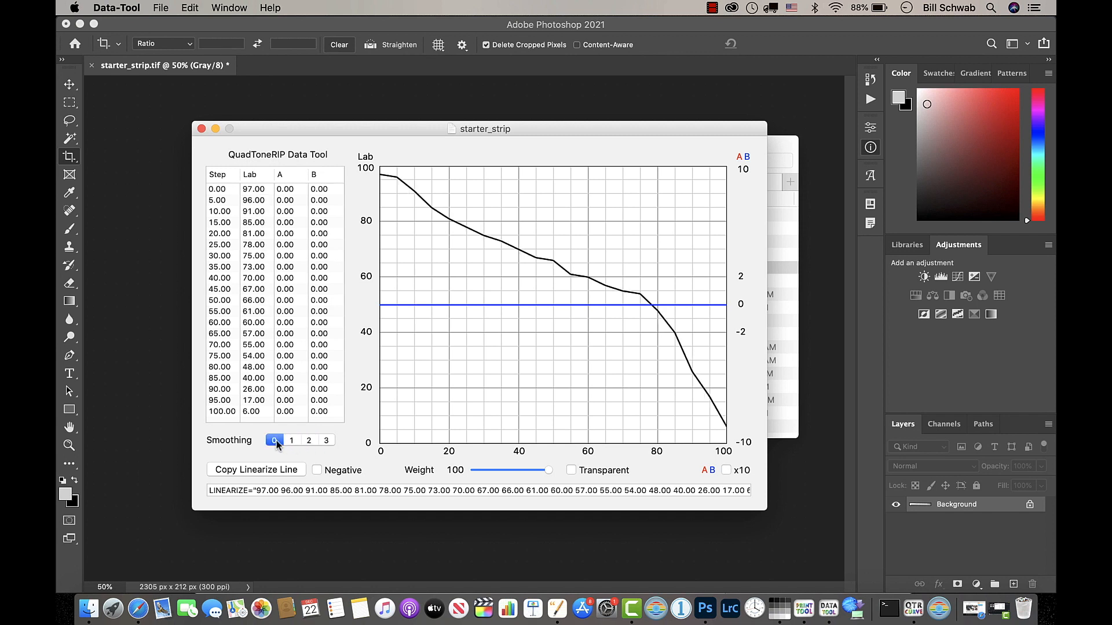
pyautogui.click(326, 442)
pyautogui.click(311, 442)
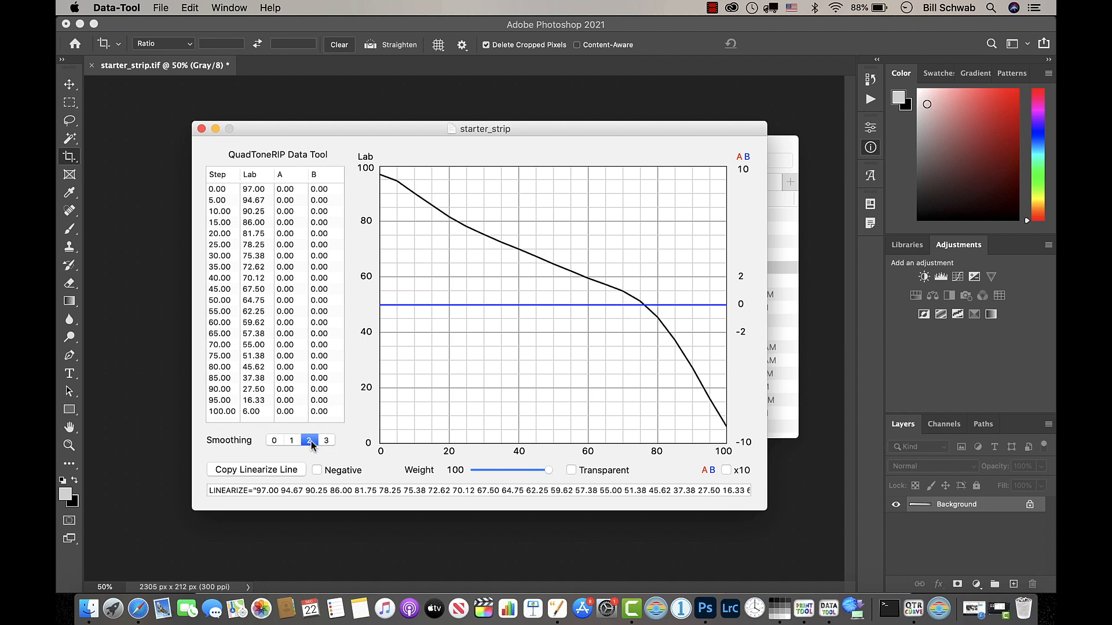
pyautogui.click(293, 443)
pyautogui.click(275, 442)
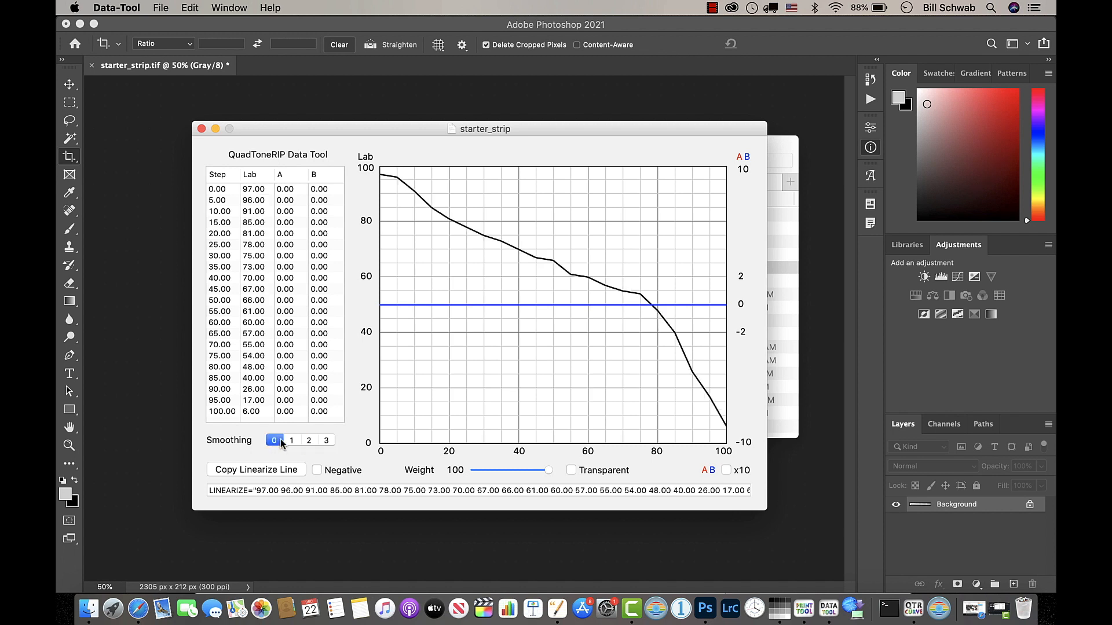
pyautogui.click(325, 442)
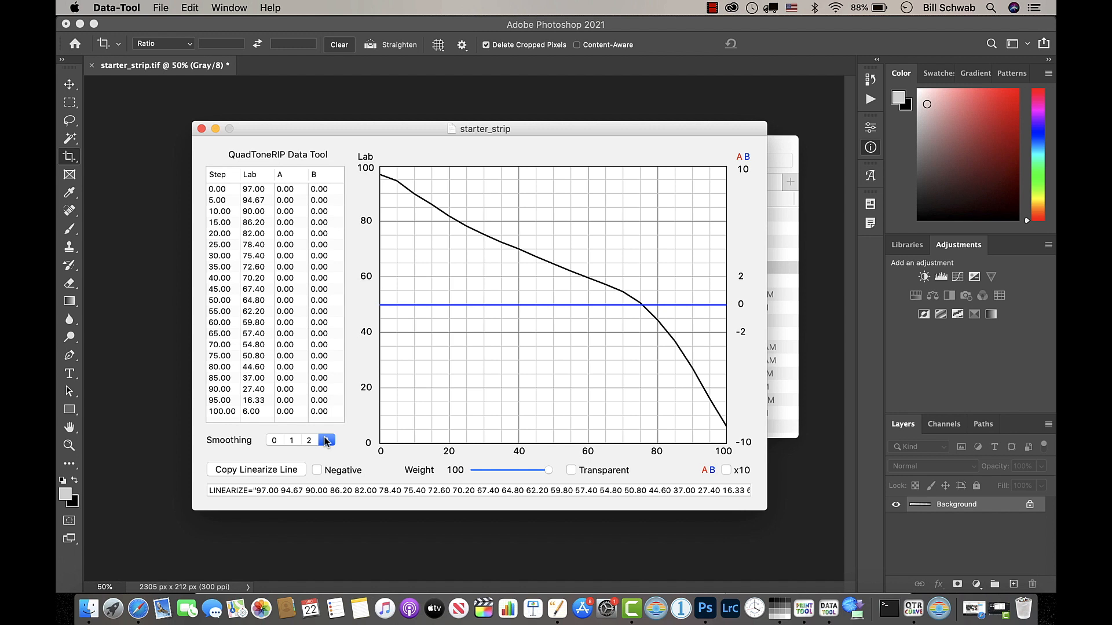
pyautogui.click(310, 442)
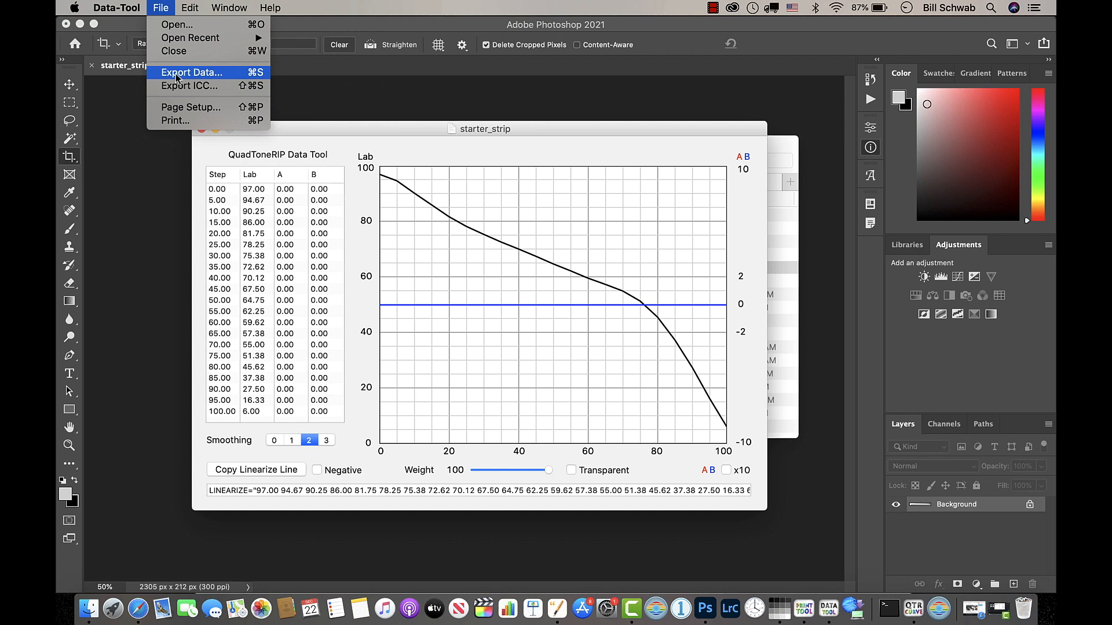
# Export the smoothed data as the Text Data File starter_strip_data.txt into the Data Text Files folder of the QuickCurve-DN resources
pyautogui.click(176, 75)
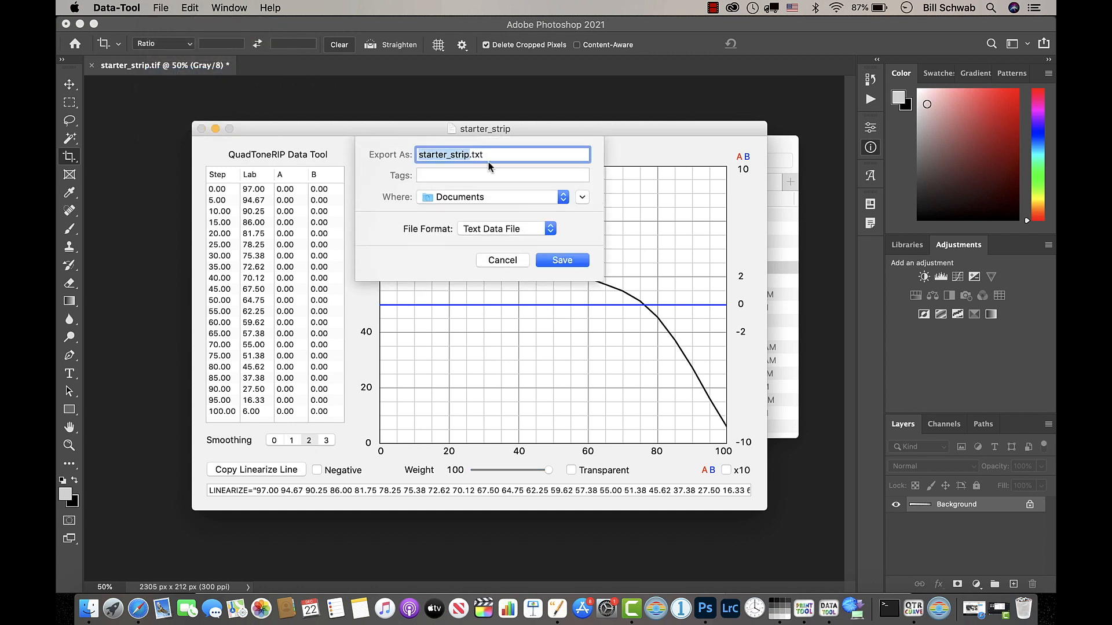
pyautogui.click(563, 198)
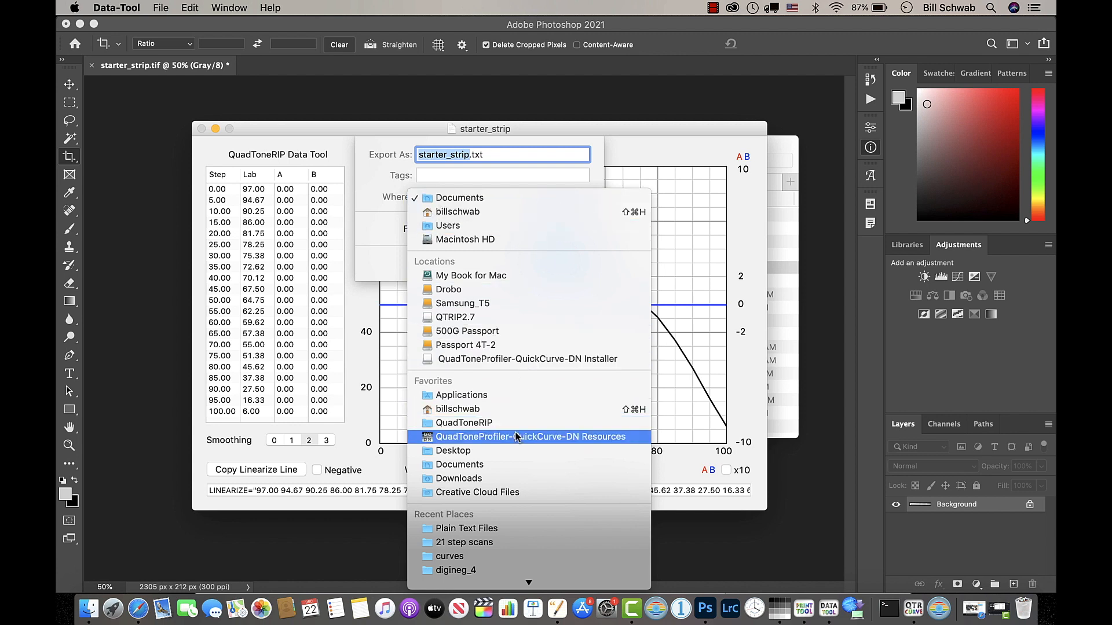
pyautogui.click(598, 155)
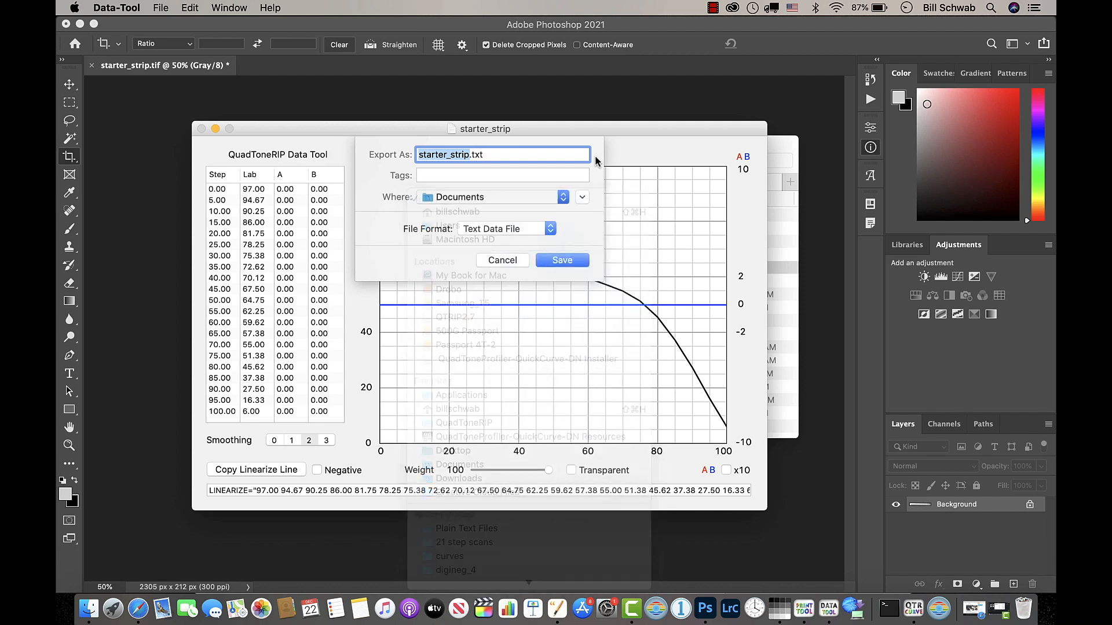
pyautogui.click(583, 199)
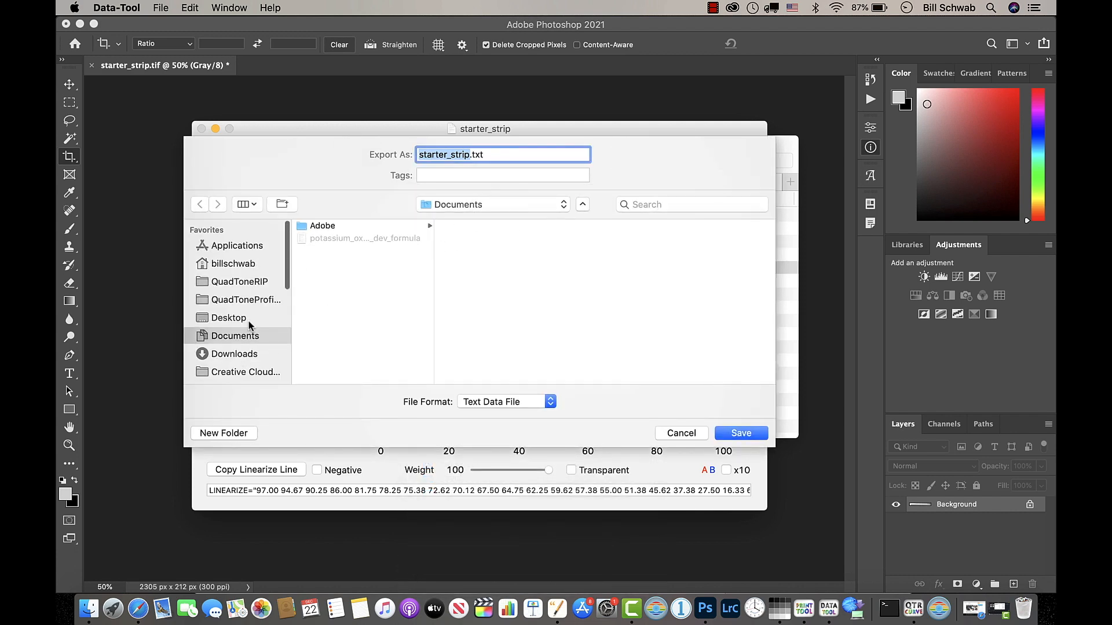
pyautogui.click(251, 300)
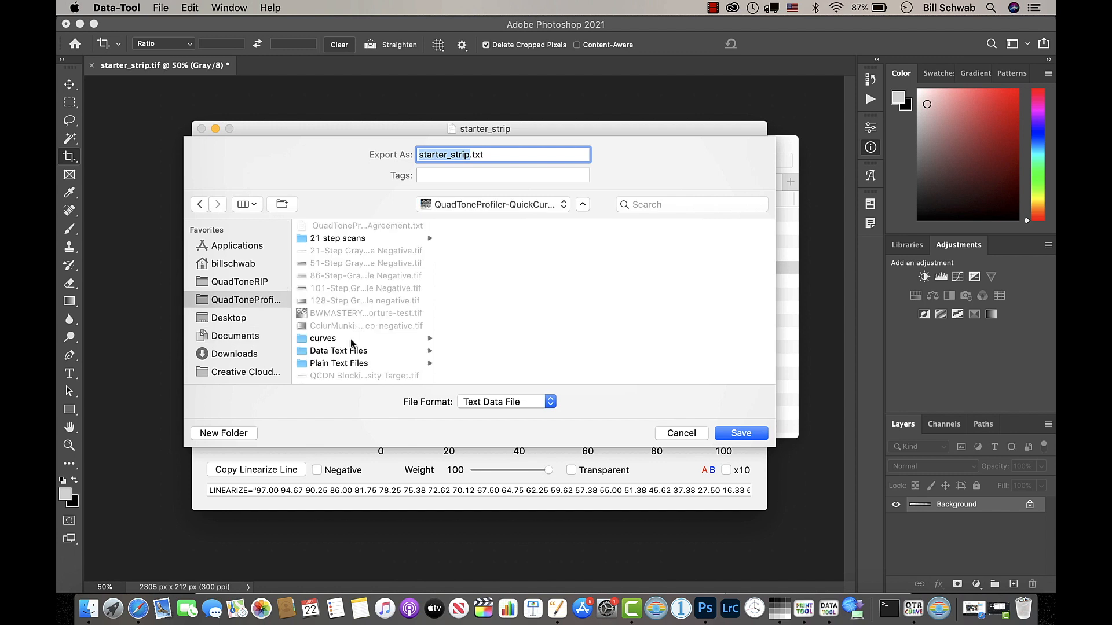
pyautogui.click(335, 352)
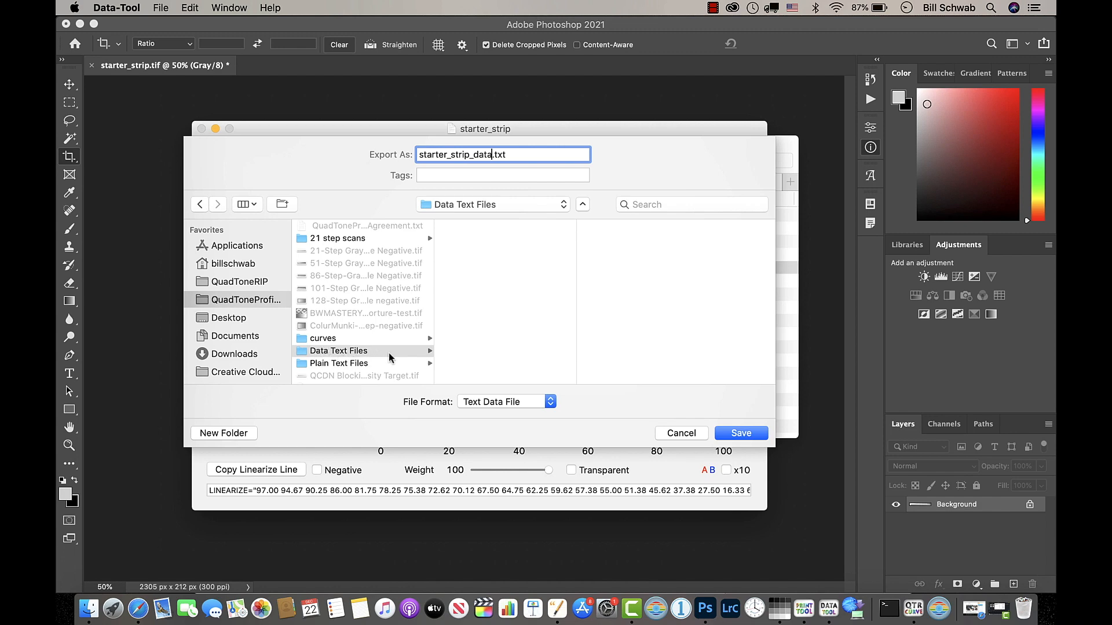
pyautogui.click(742, 435)
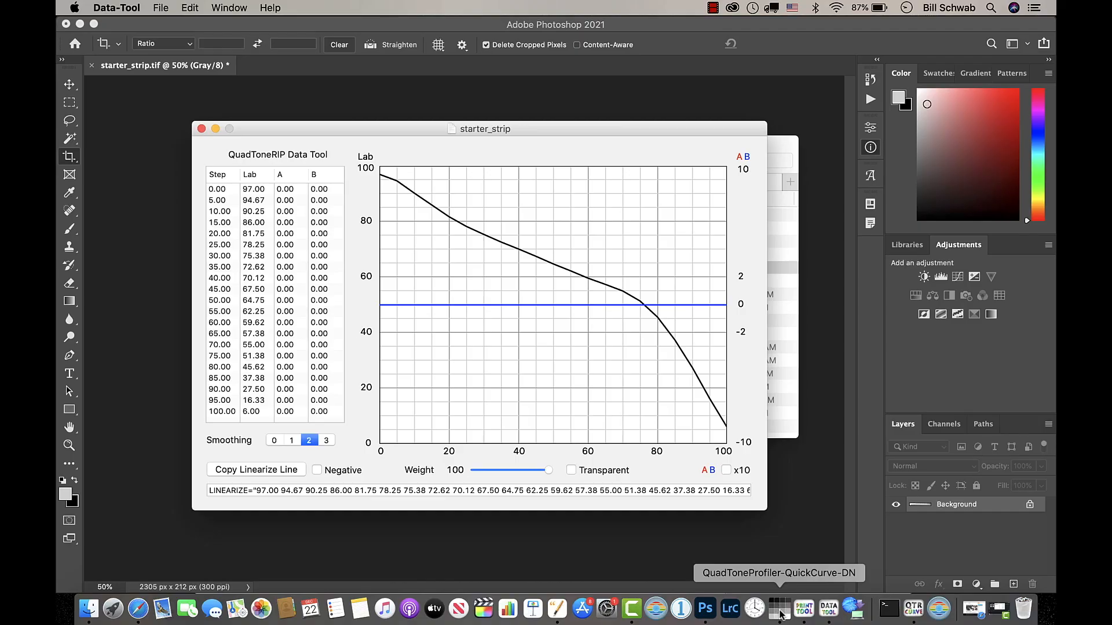
# Switch to QuadToneProfiler-QuickCurve-DN and load starter_strip_data.txt from the Data Text Files folder as the measurement data for linearization
pyautogui.click(780, 611)
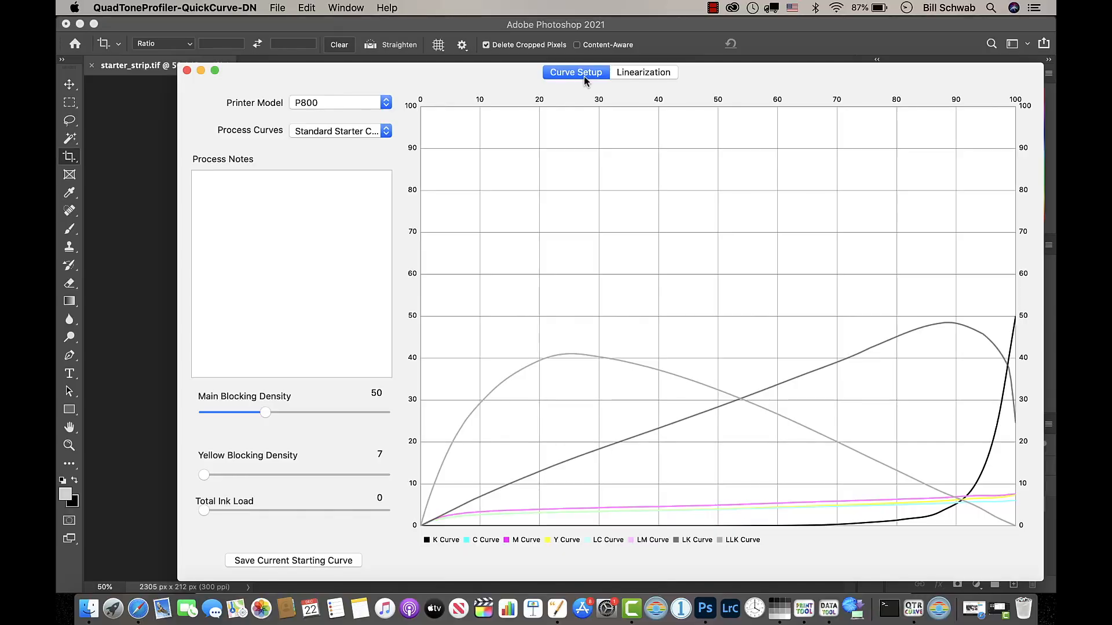
pyautogui.click(638, 73)
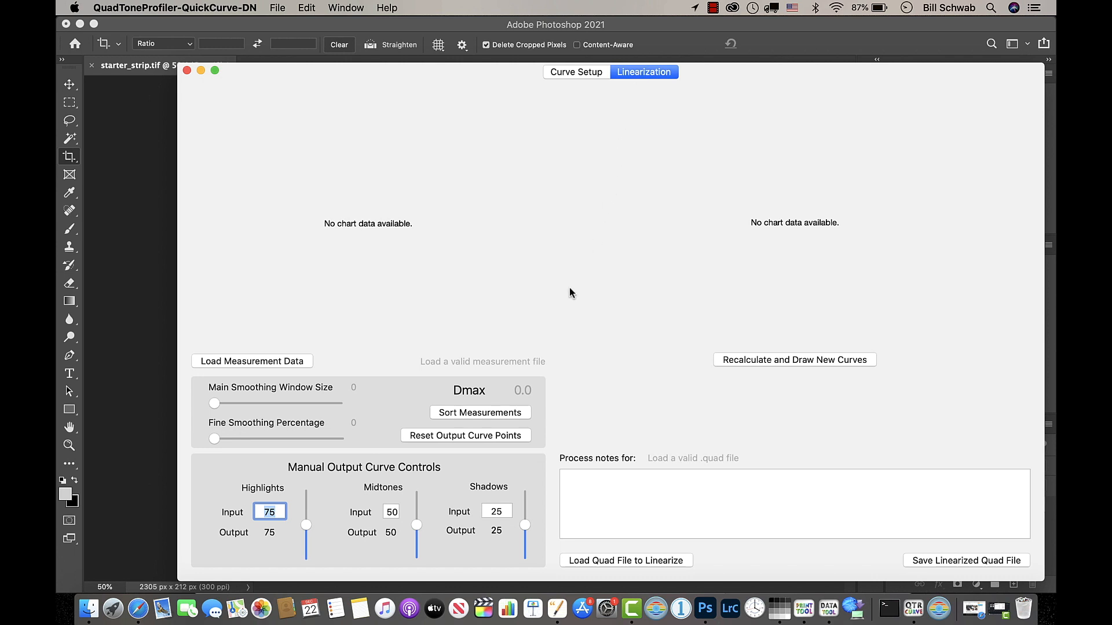
pyautogui.click(288, 362)
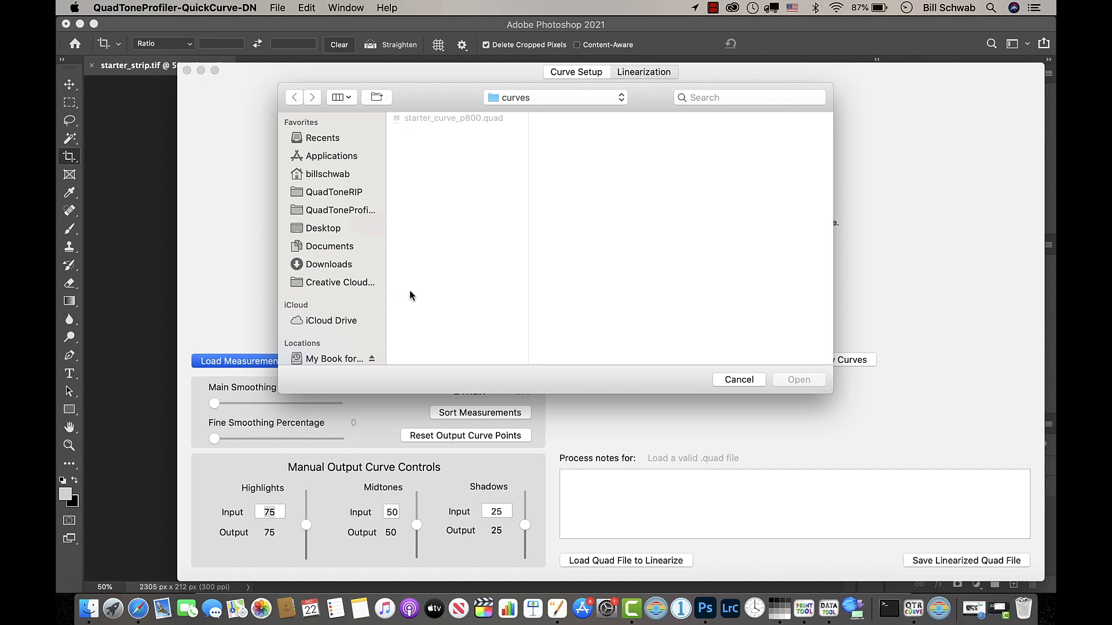
pyautogui.click(621, 100)
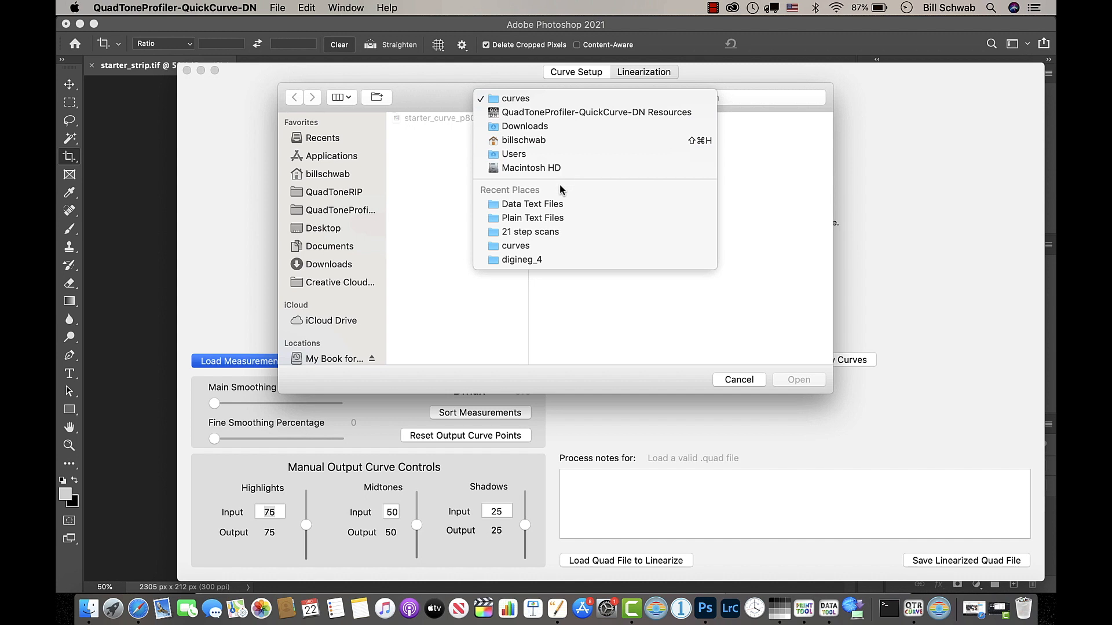
pyautogui.click(555, 205)
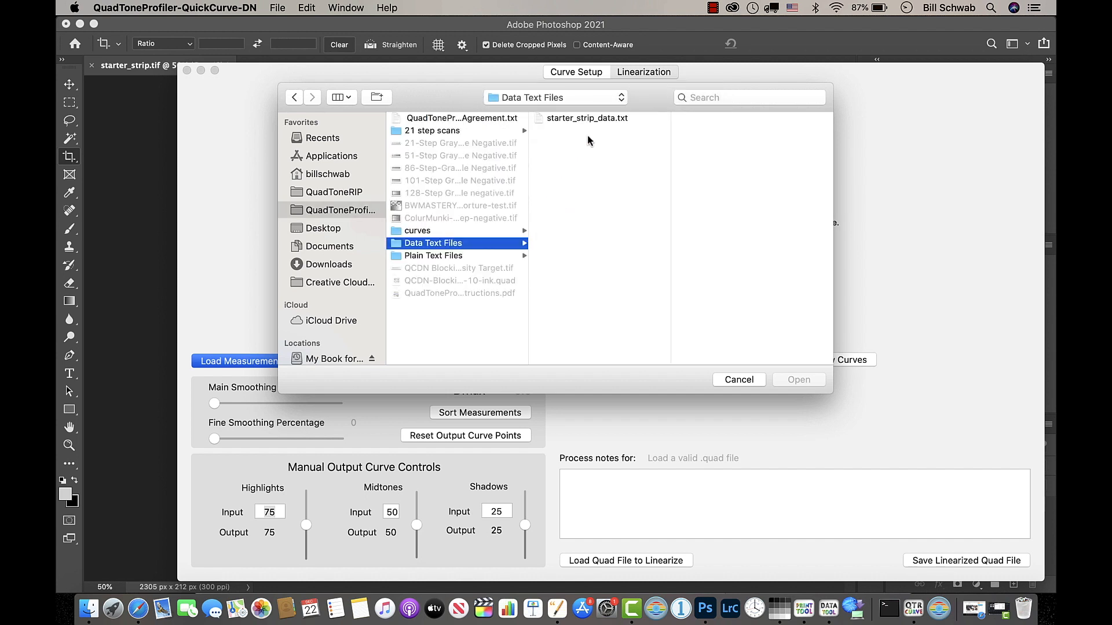
pyautogui.click(592, 118)
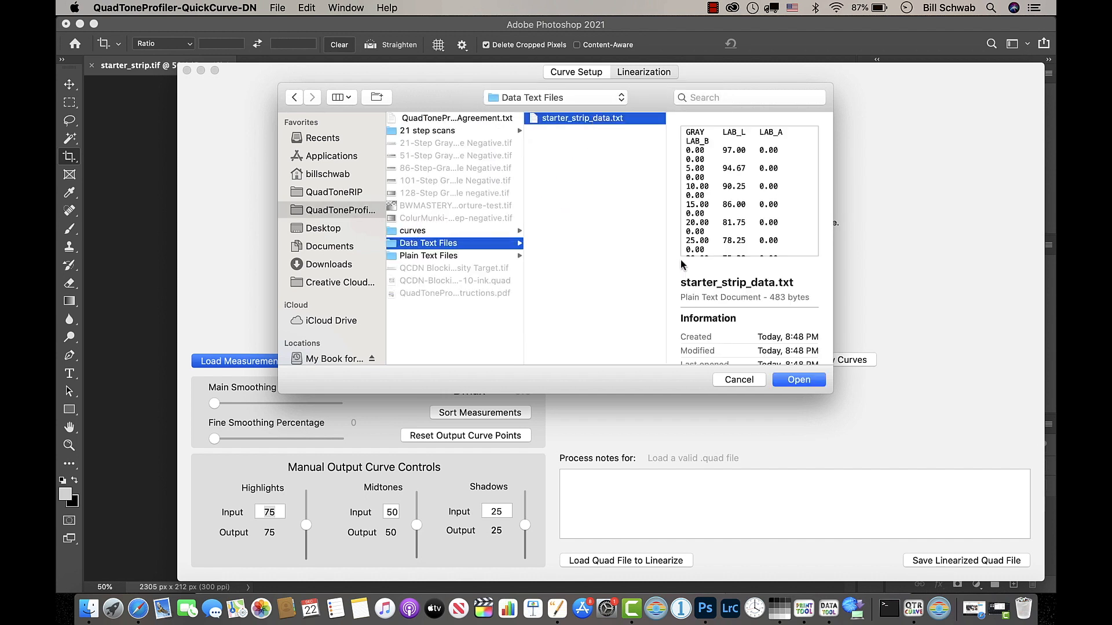
pyautogui.click(799, 381)
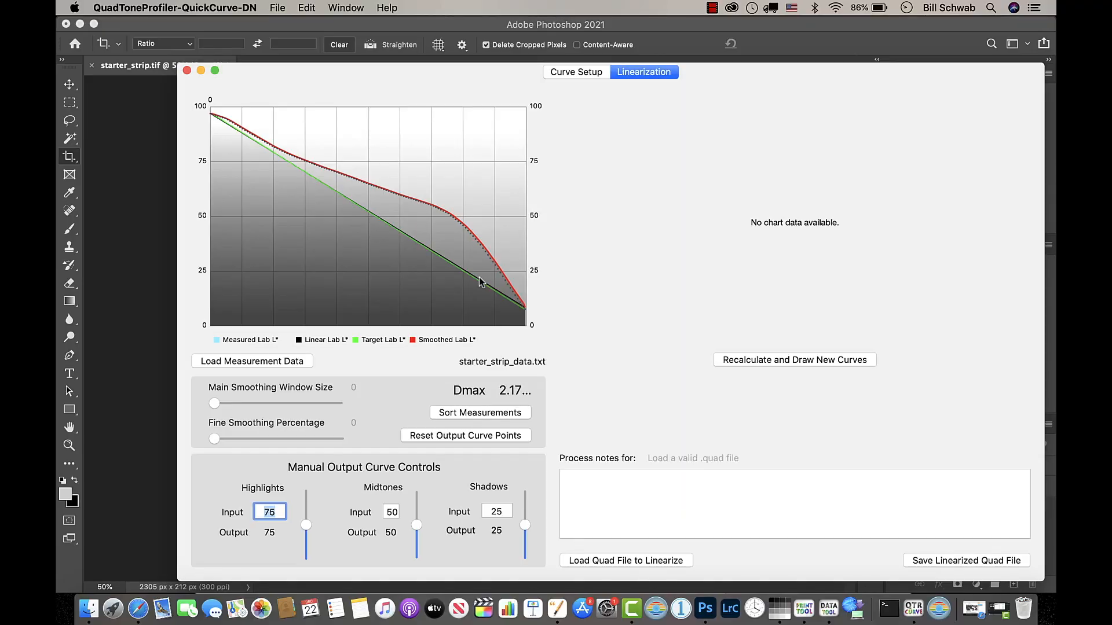
# Load starter_curve_p800.quad from the curves folder of the QuickCurve-DN resources as the quad file to linearize
pyautogui.click(619, 563)
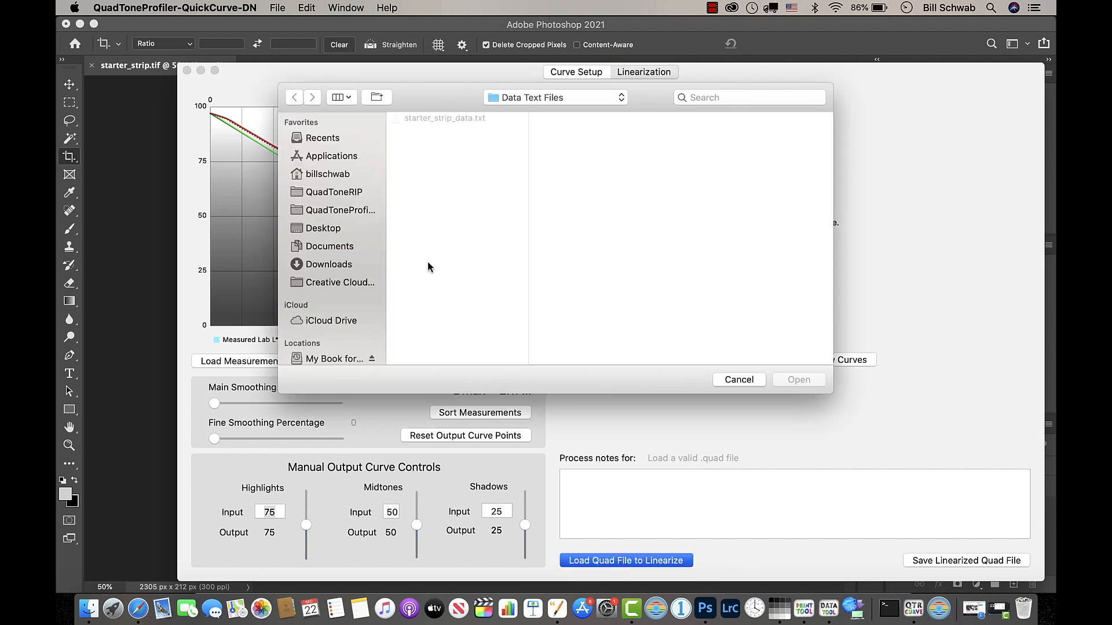
pyautogui.click(334, 212)
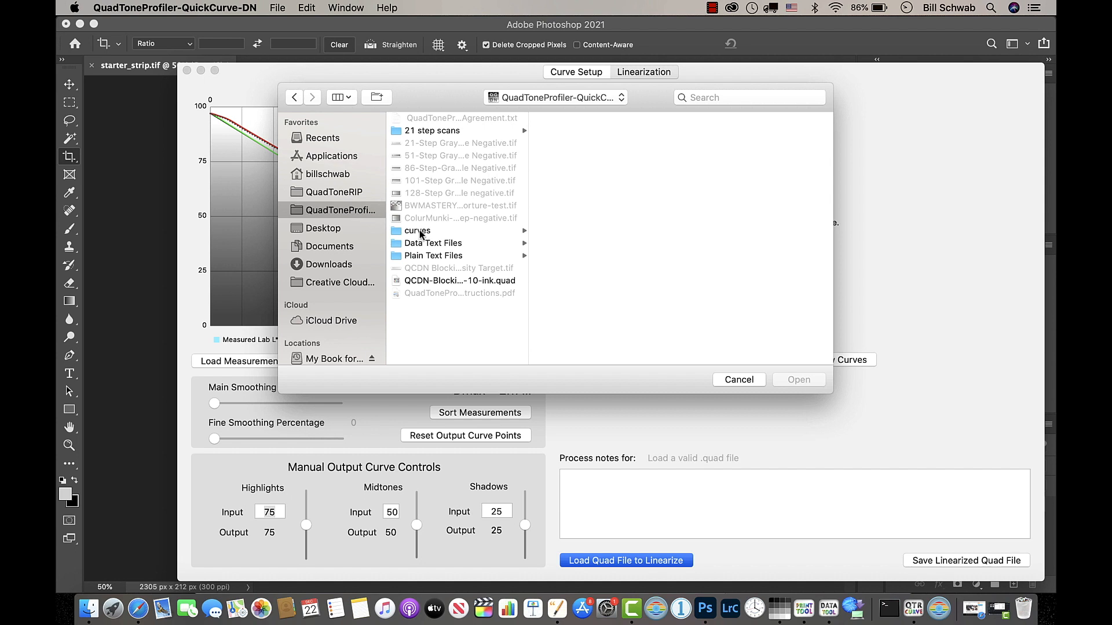
pyautogui.click(418, 231)
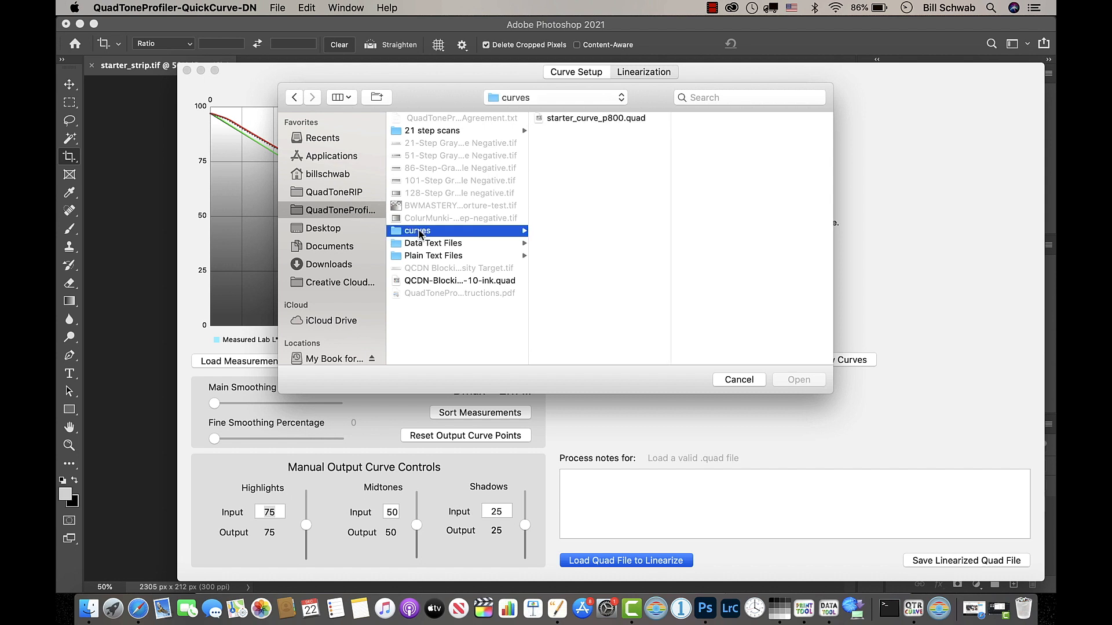
pyautogui.doubleClick(581, 119)
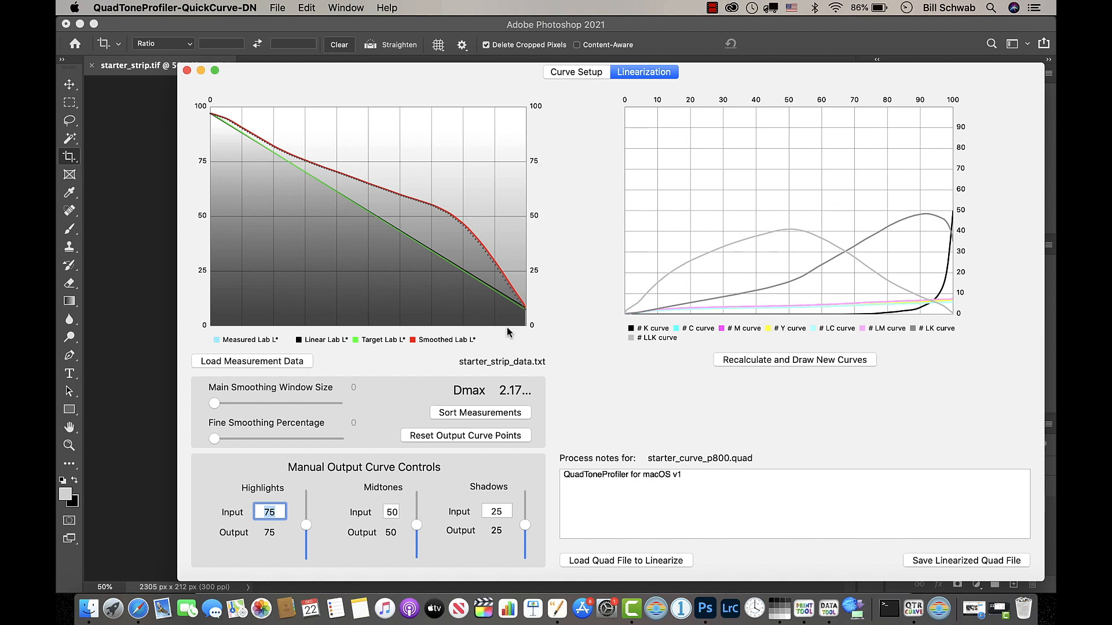
# Recalculate and draw the new curves, and save the linearized quad file as 1_curve_p800 in the curves folder
pyautogui.click(797, 361)
pyautogui.click(945, 561)
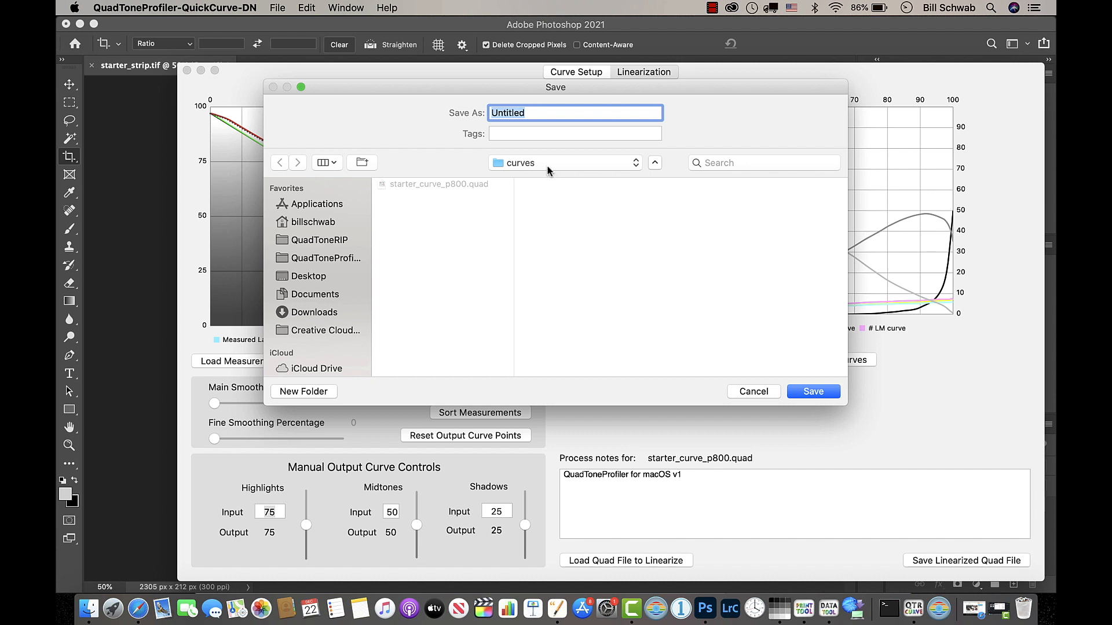
pyautogui.click(410, 185)
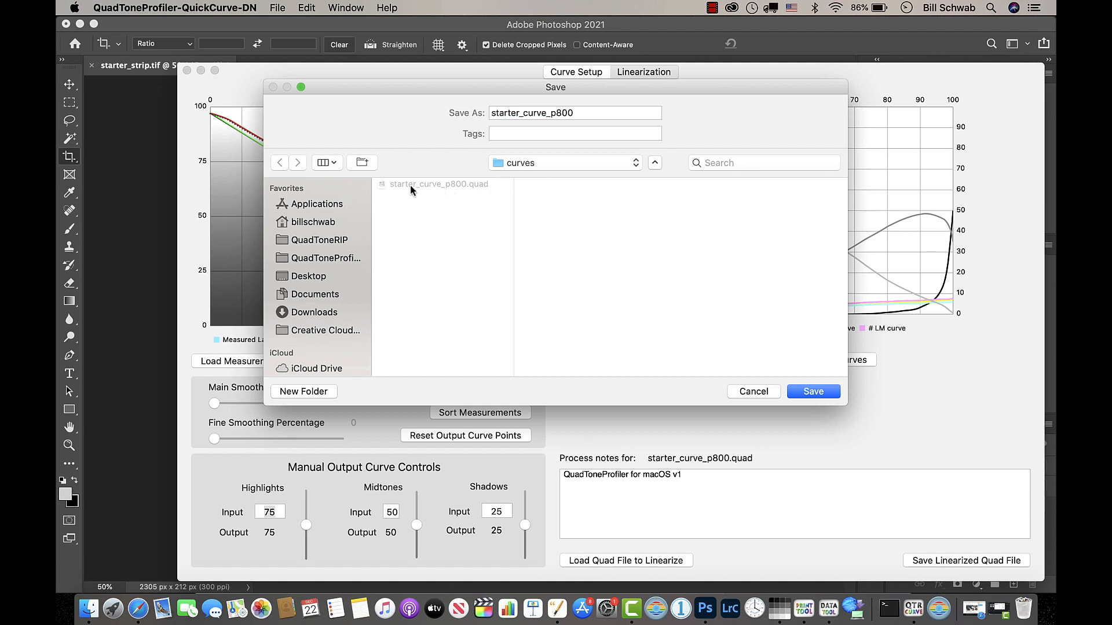
pyautogui.click(519, 114)
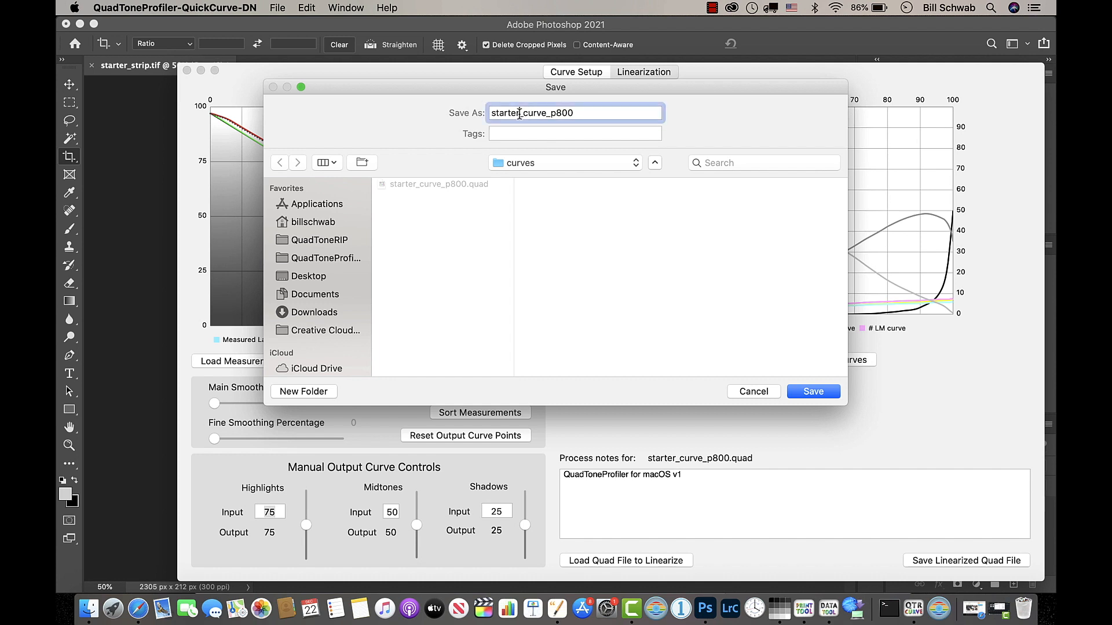
pyautogui.moveTo(518, 114); pyautogui.dragTo(468, 116)
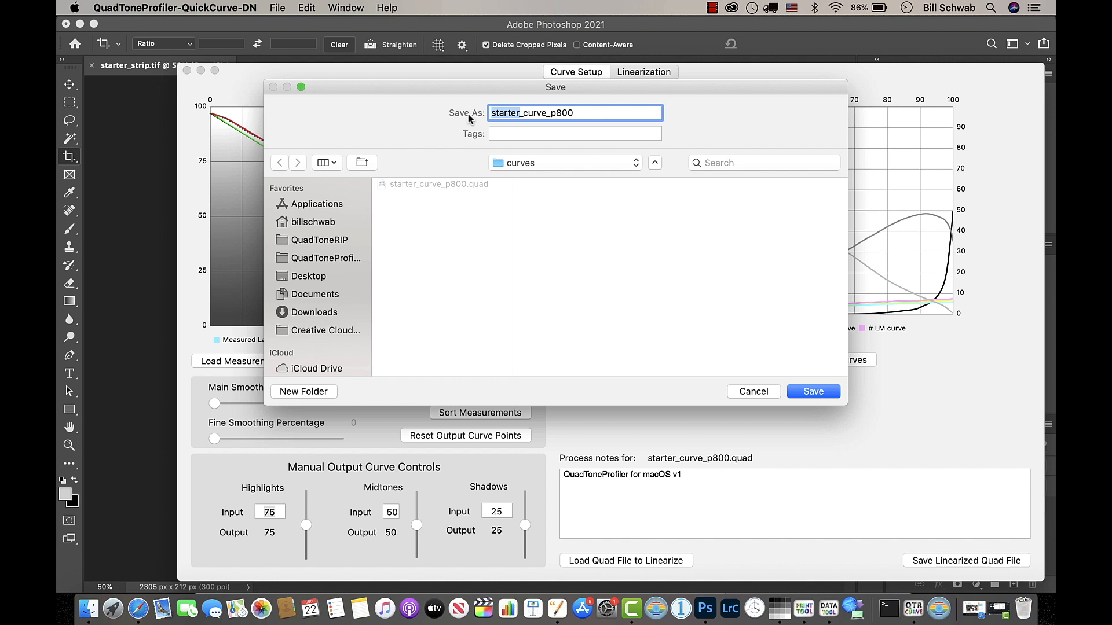
pyautogui.write('1')
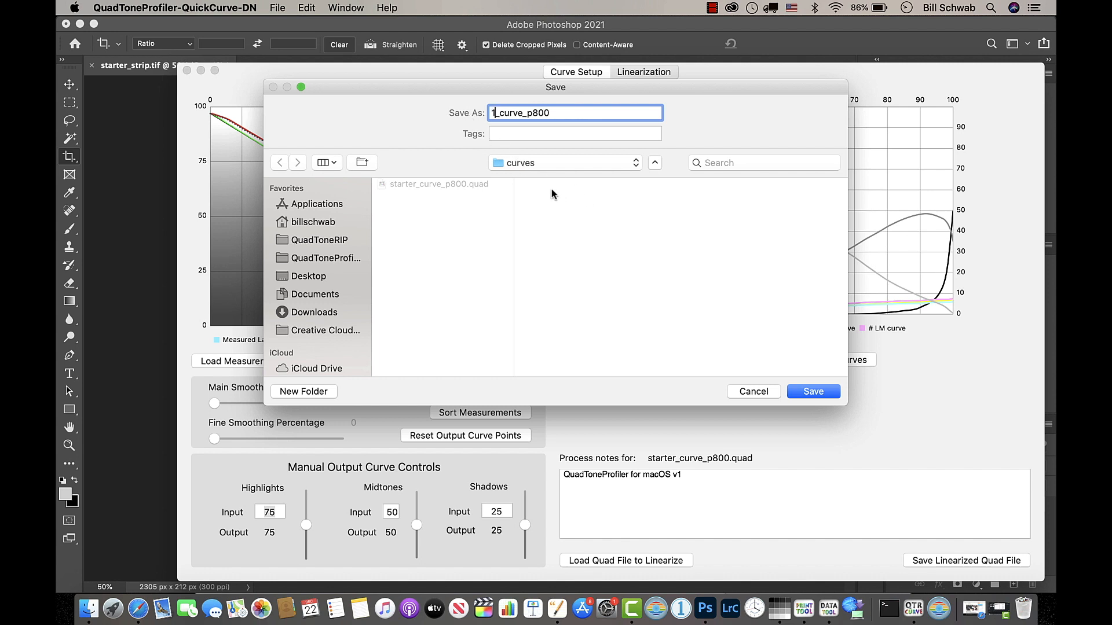
pyautogui.click(813, 391)
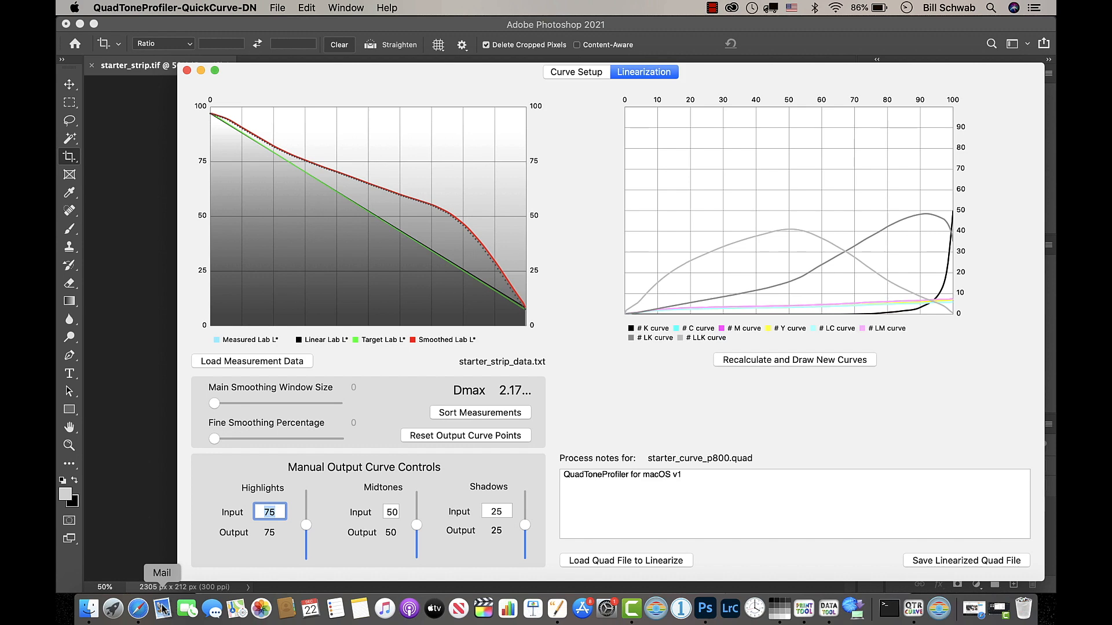
# In Finder, copy 1_curve_p800.quad from the curves folder into the P800-UC folder of the QuadToneRIP profiles
pyautogui.click(90, 608)
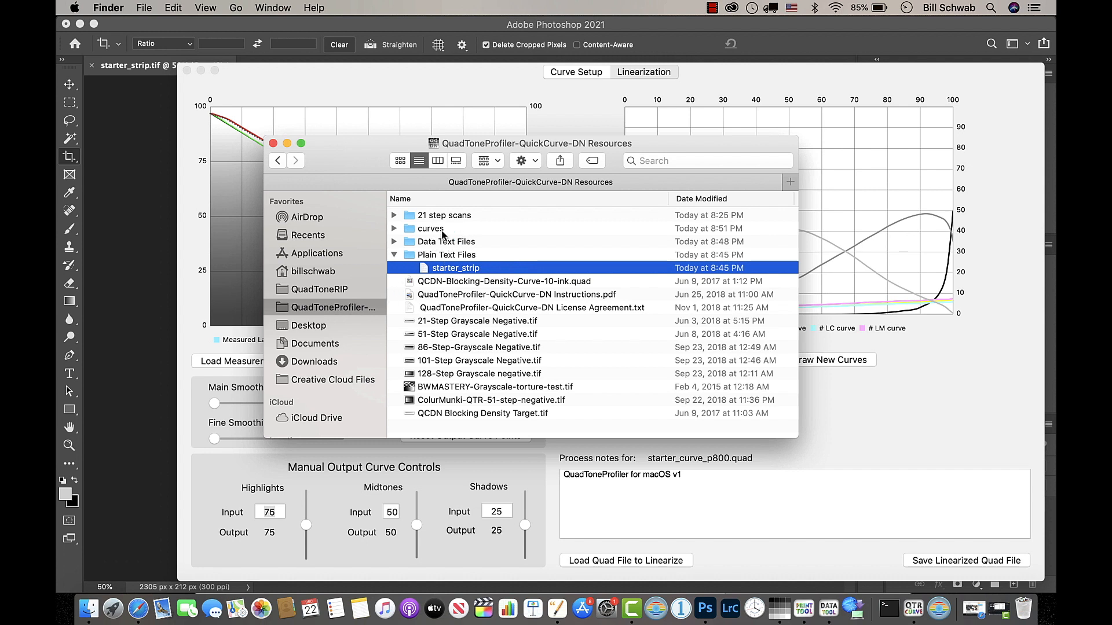
pyautogui.click(392, 229)
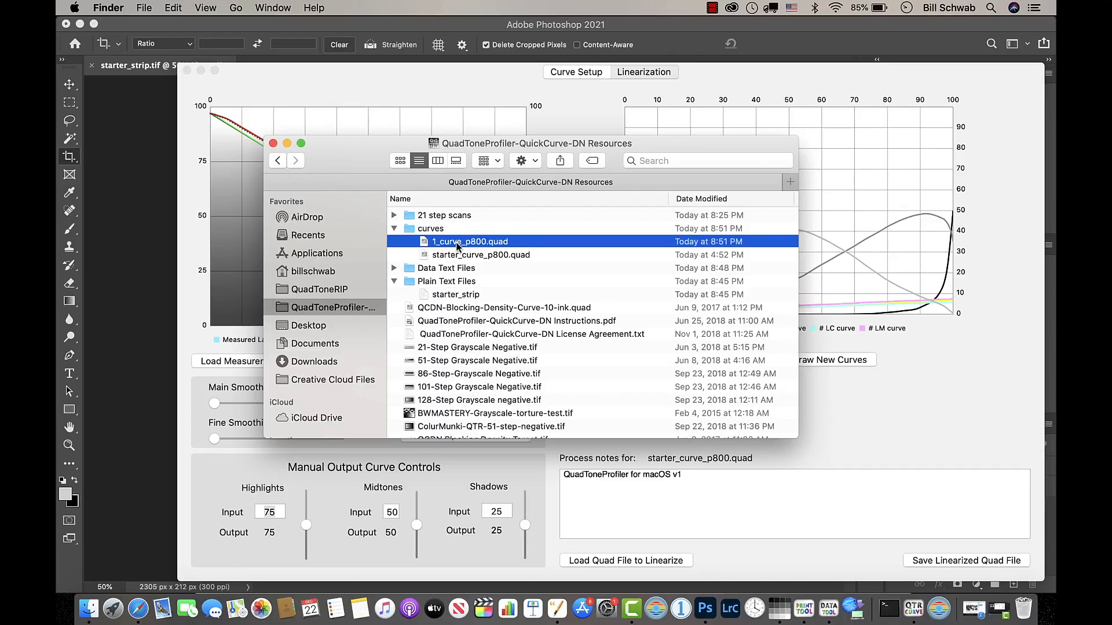
pyautogui.rightClick(456, 245)
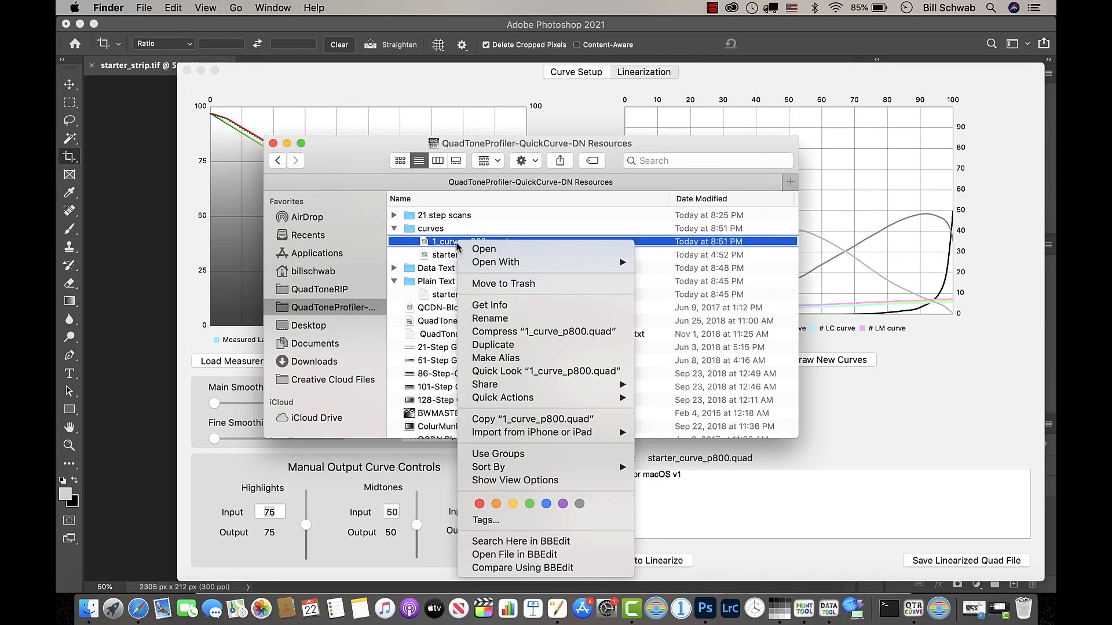
pyautogui.click(521, 420)
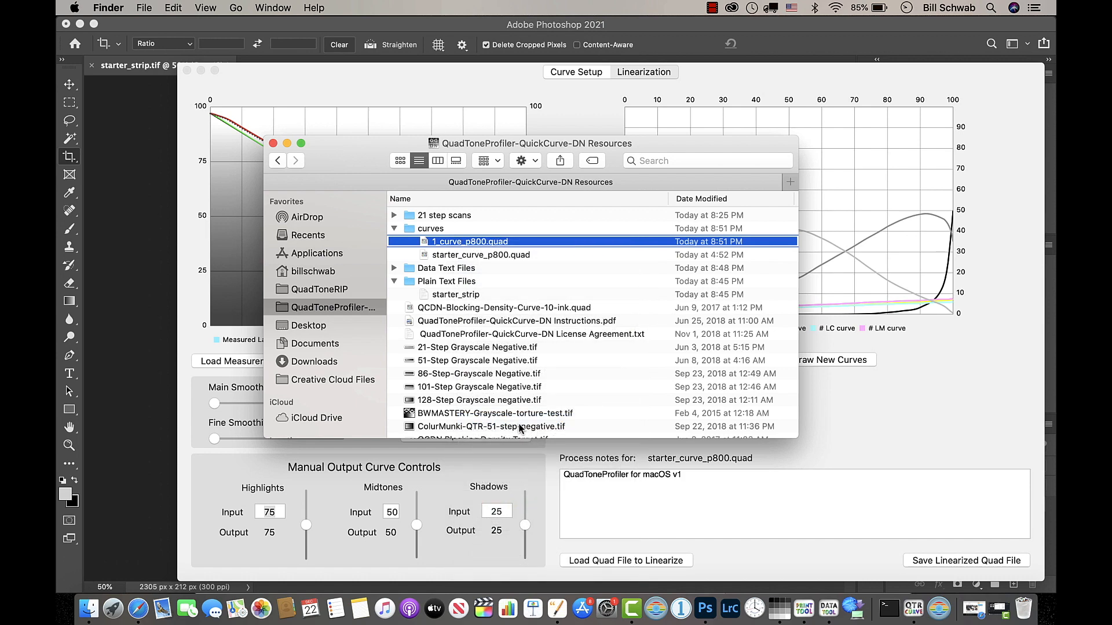
pyautogui.click(320, 289)
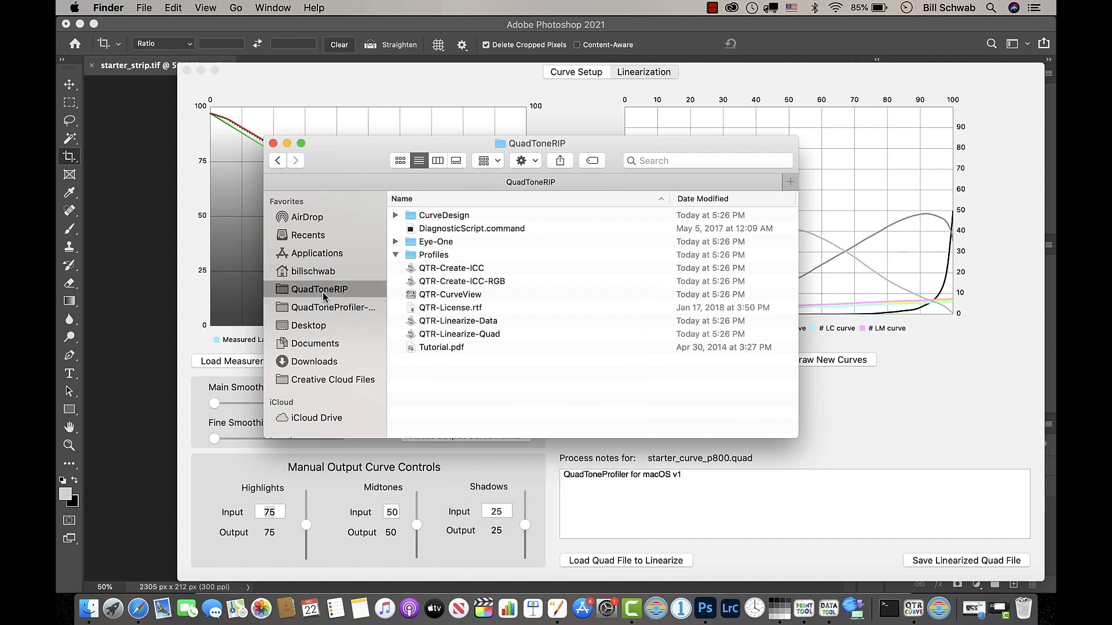
pyautogui.scroll(-5, 463, 355)
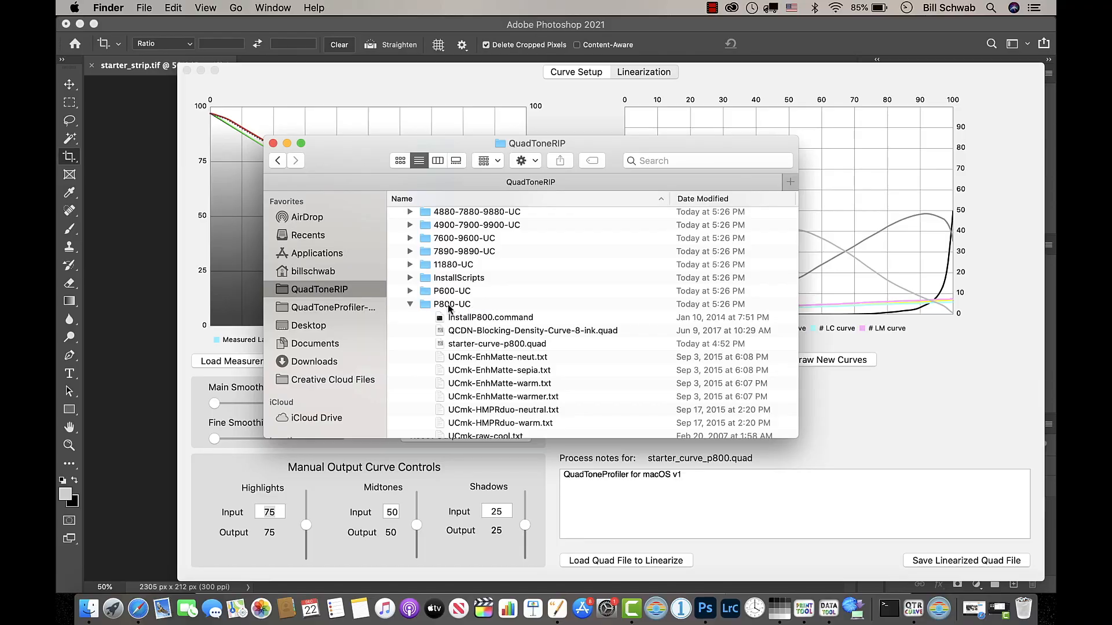
pyautogui.click(450, 308)
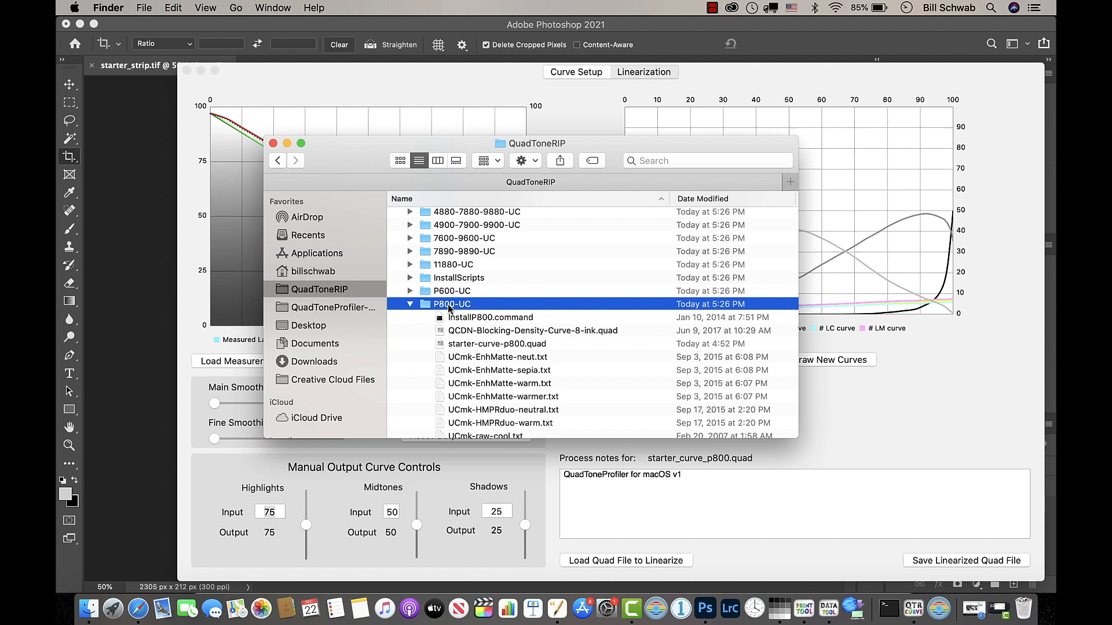
pyautogui.rightClick(449, 307)
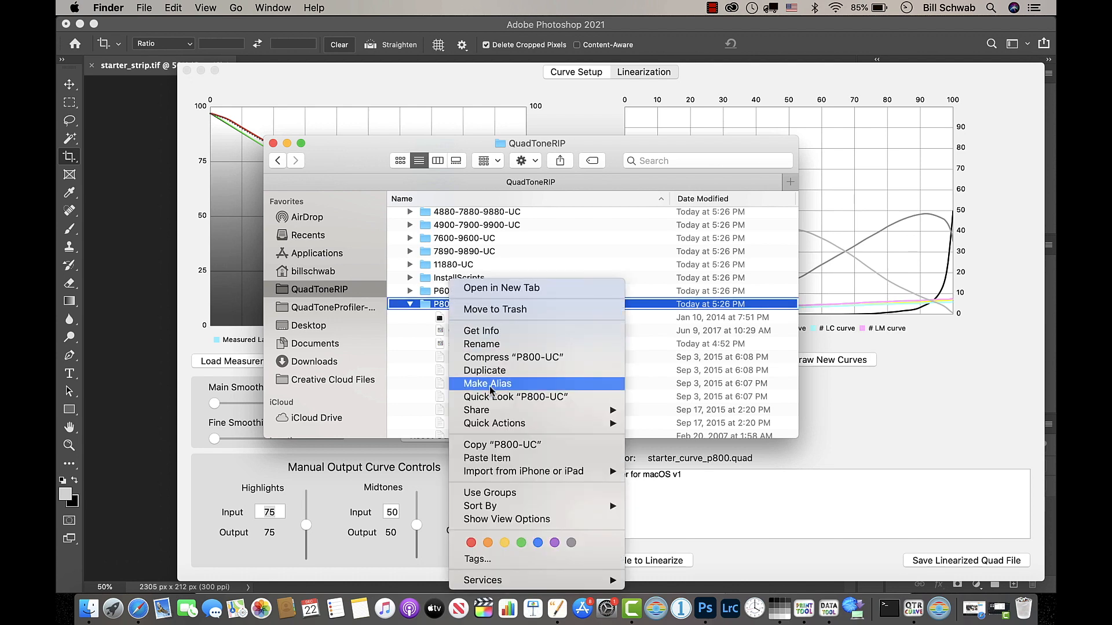
pyautogui.click(507, 460)
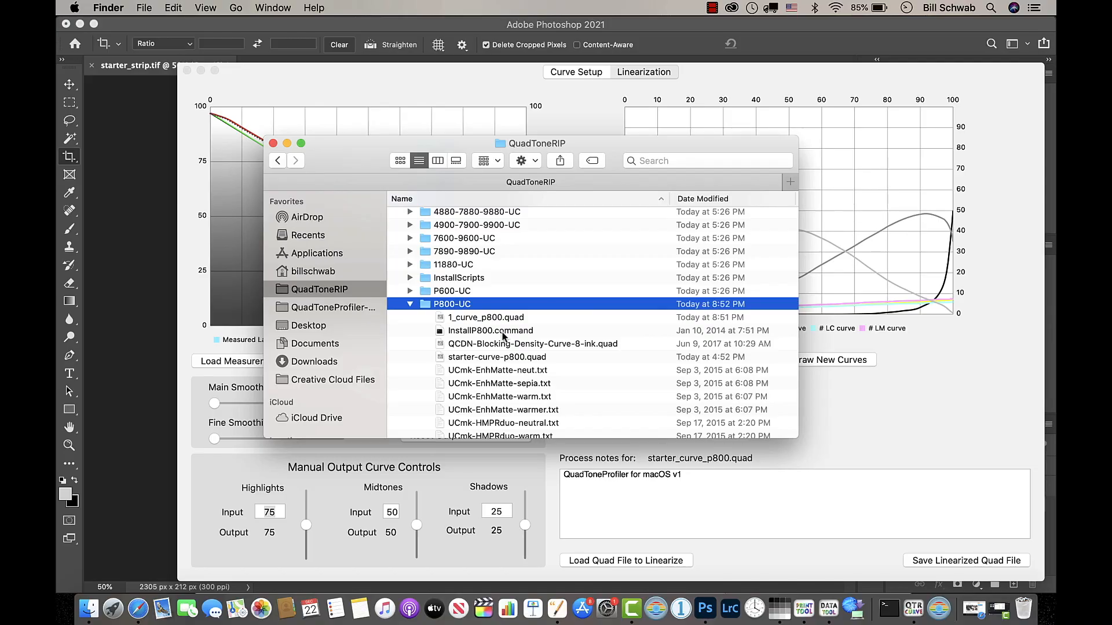
# Run InstallP800.command from the P800-UC folder to install the curves, review the Terminal output and close its window
pyautogui.doubleClick(503, 331)
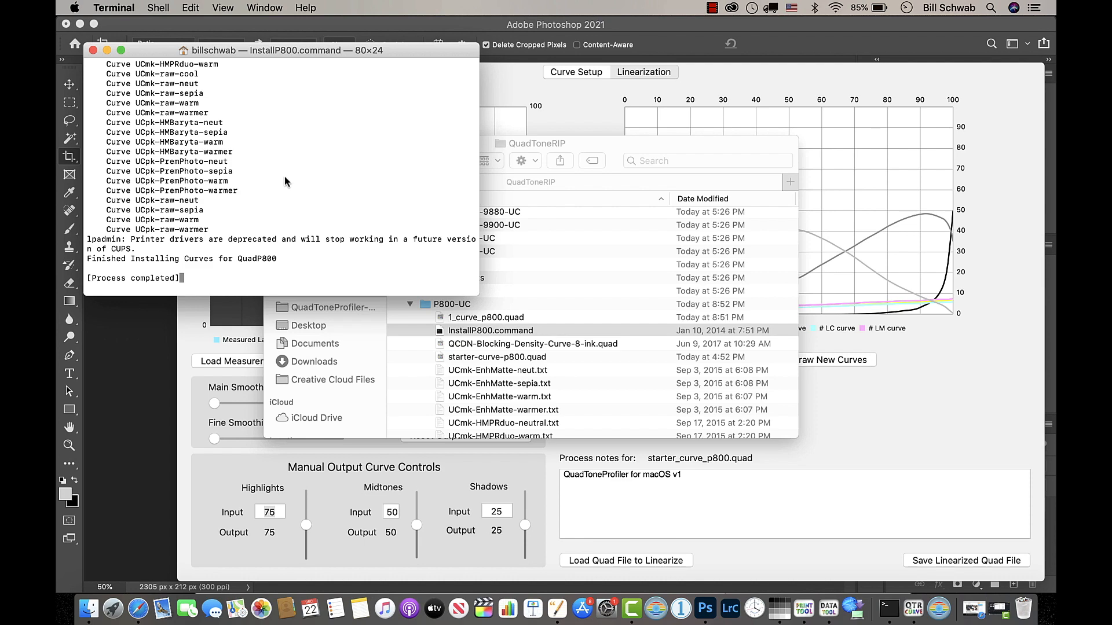
pyautogui.scroll(15, 283, 176)
pyautogui.scroll(10, 285, 181)
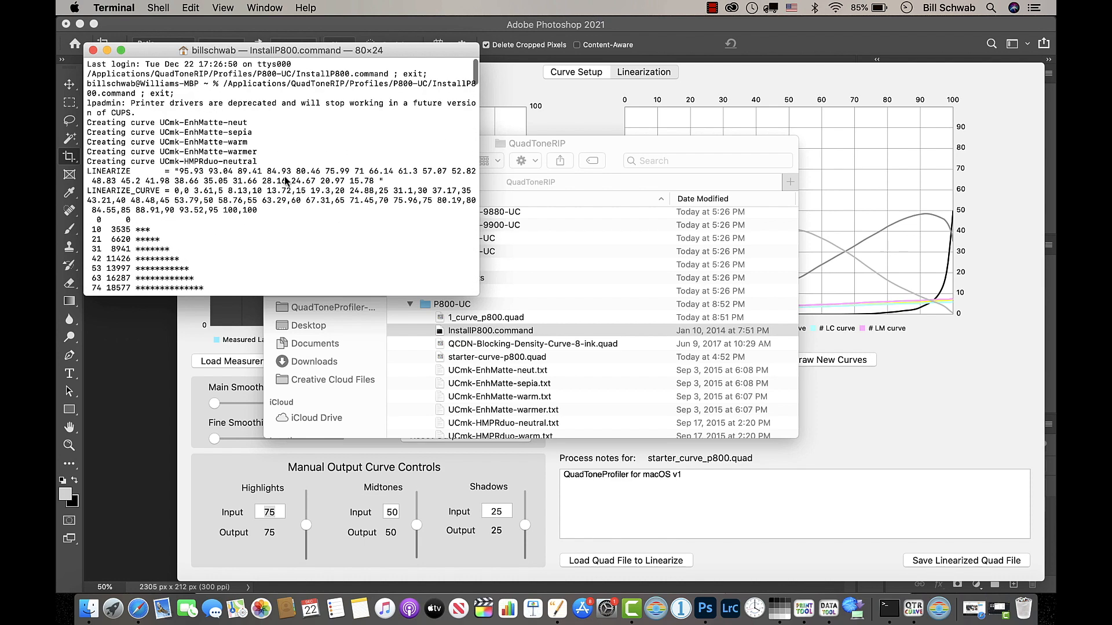
pyautogui.scroll(-10, 285, 181)
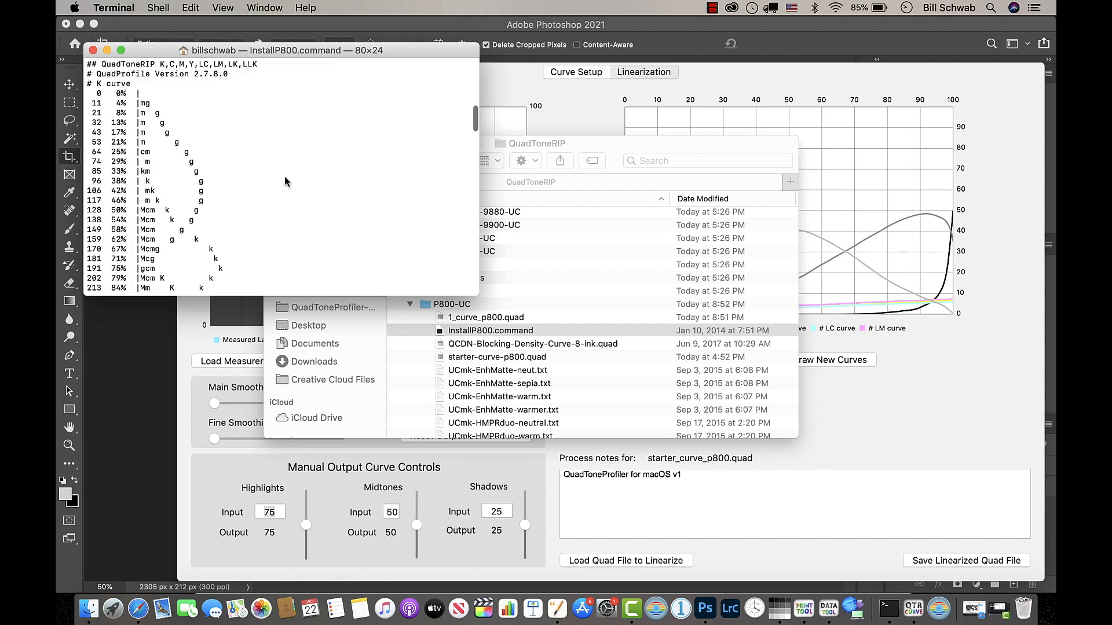
pyautogui.click(93, 50)
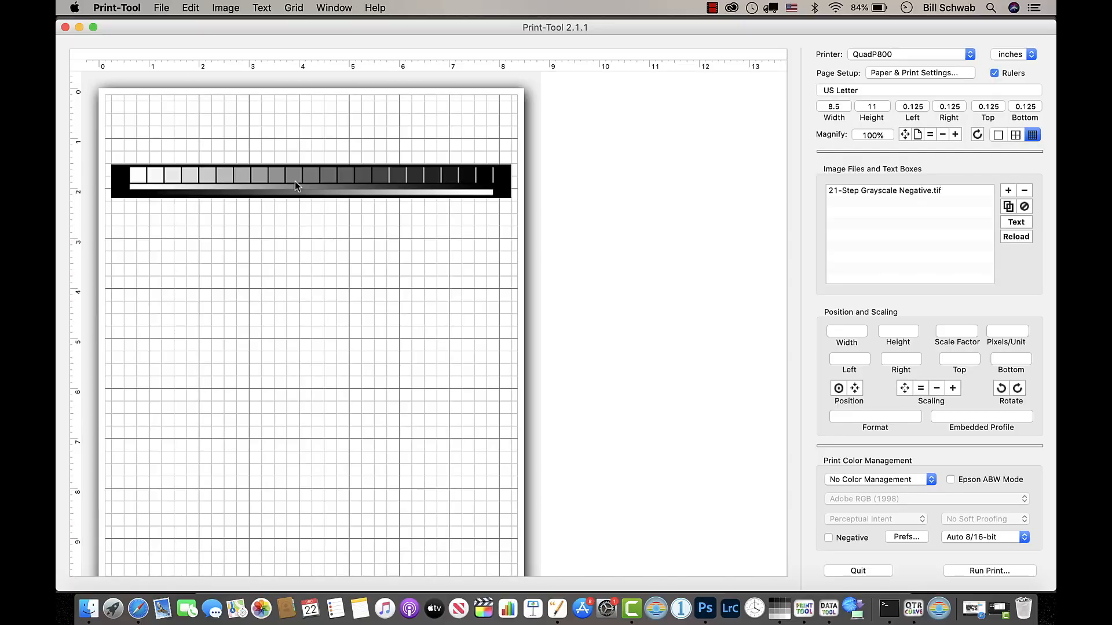
# Move the 21-step negative down to 2.25 inches from the page top and print it through QuadToneRIP with 1_curve_p800 as Curve 1
pyautogui.moveTo(294, 181); pyautogui.dragTo(300, 219)
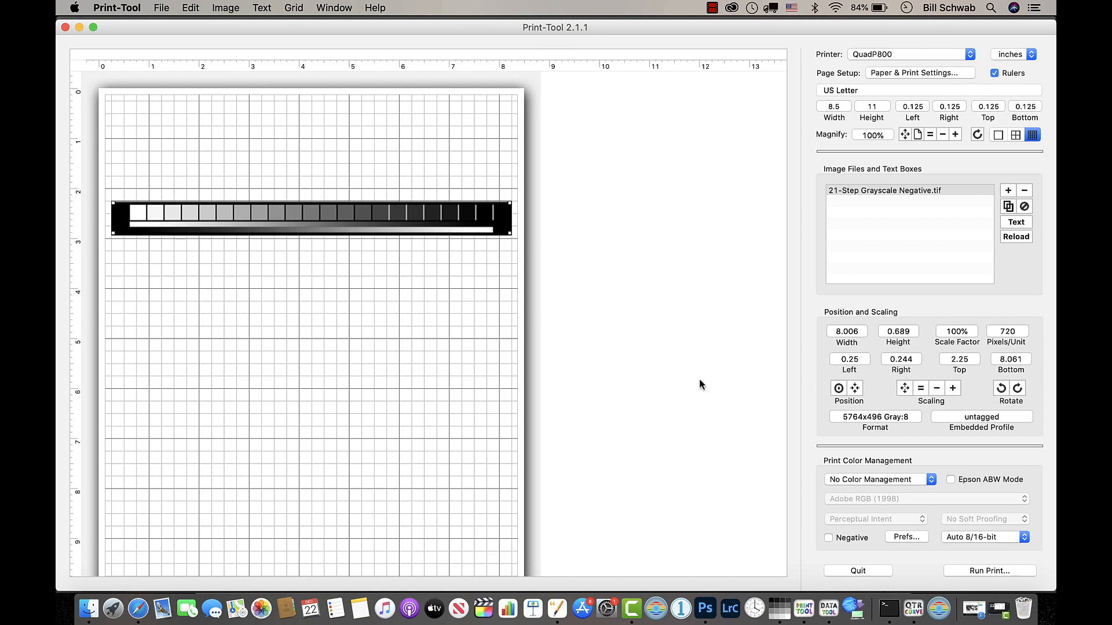
pyautogui.click(984, 571)
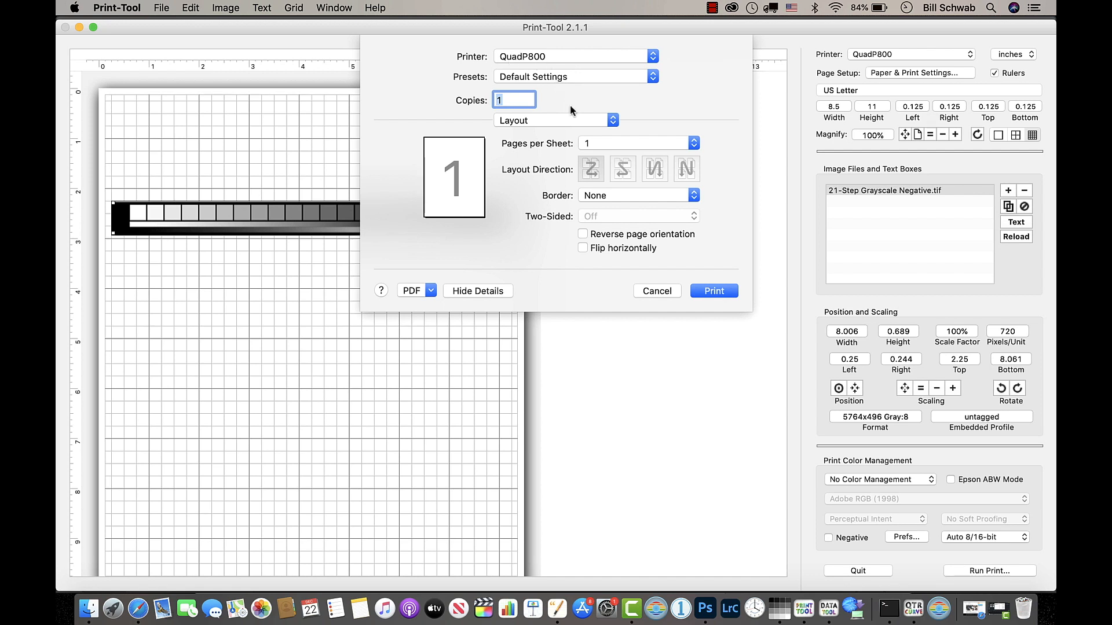
pyautogui.click(583, 120)
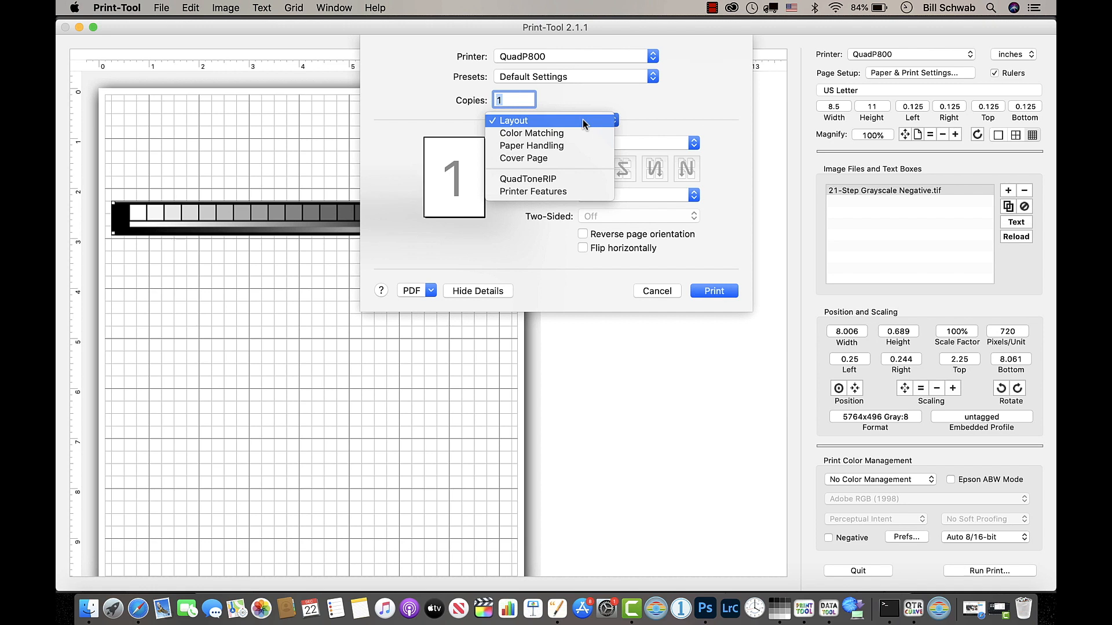
pyautogui.click(576, 180)
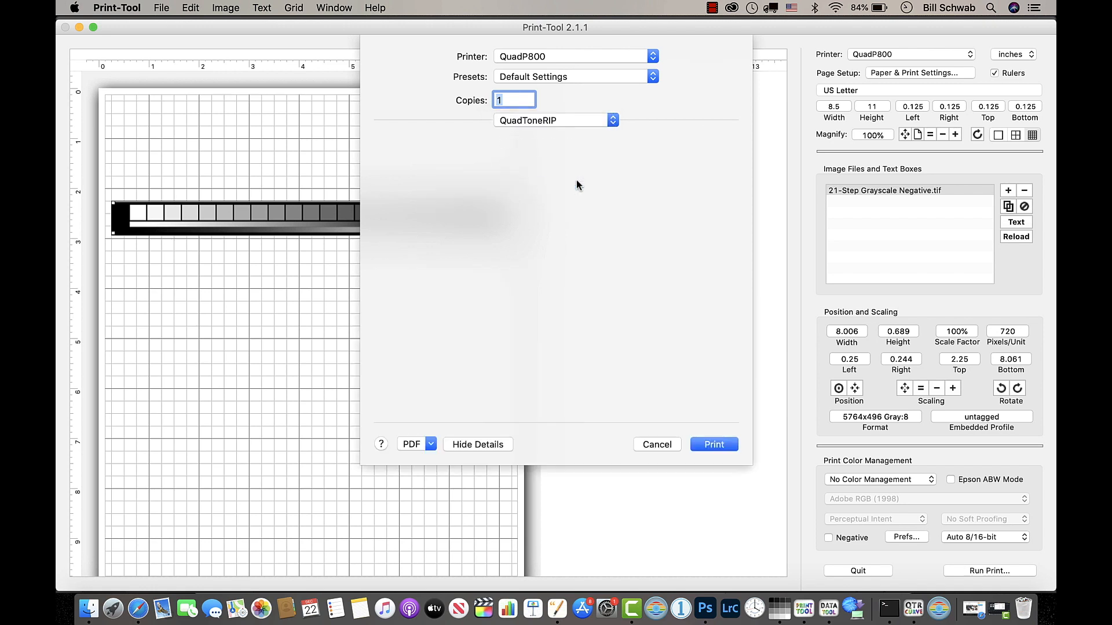
pyautogui.click(555, 180)
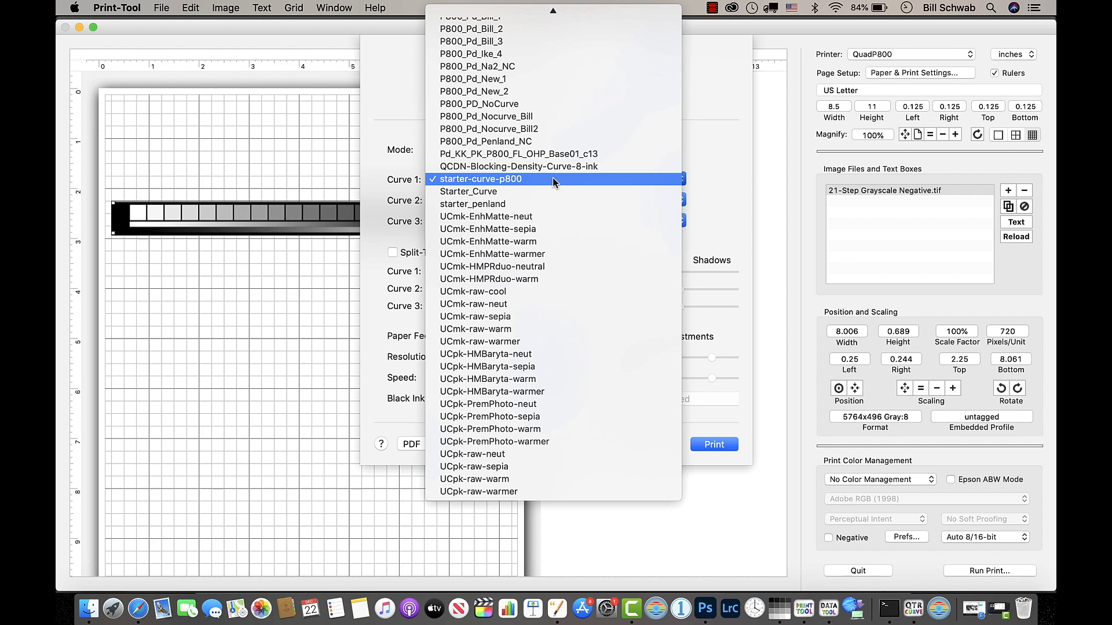
pyautogui.scroll(5, 553, 179)
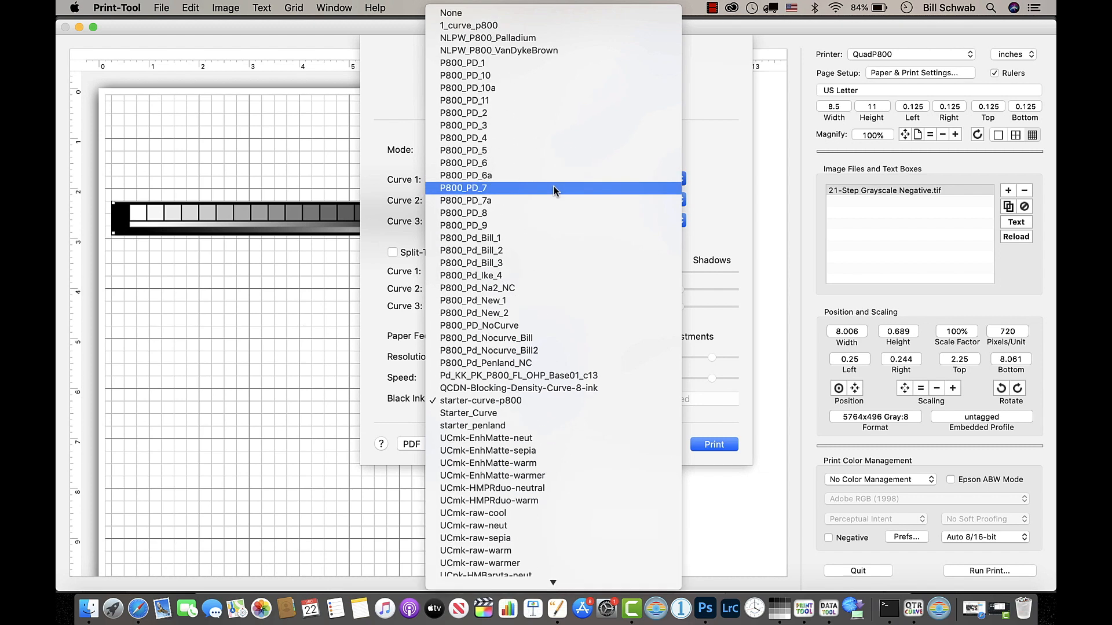
pyautogui.click(499, 27)
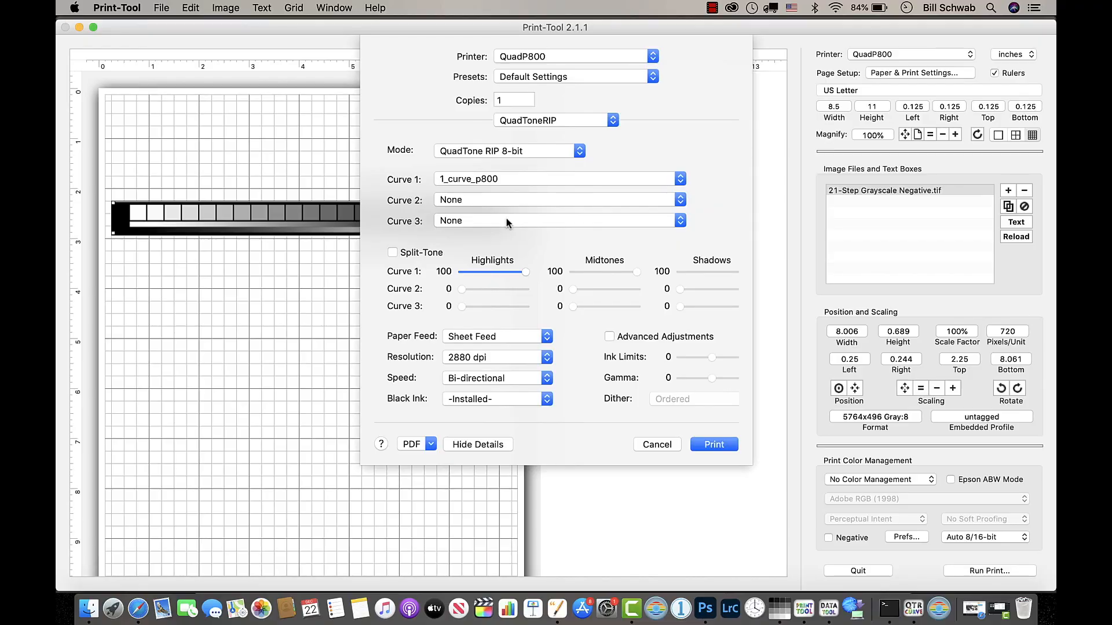
pyautogui.click(713, 445)
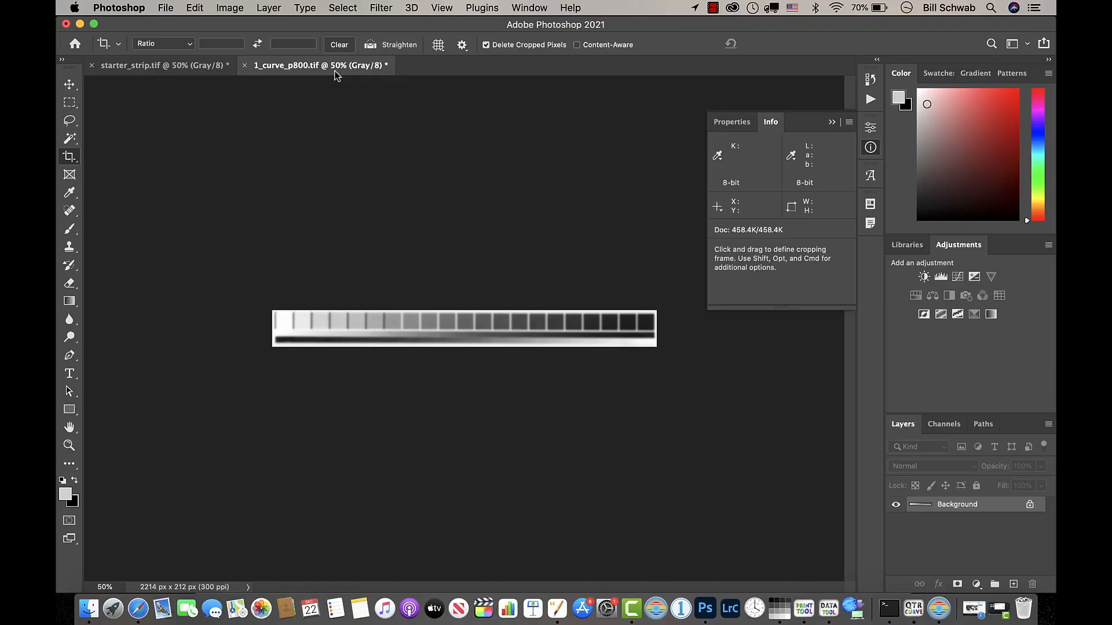
# In Photoshop, float the 1_curve_p800.tif scan above starter_strip.tif to compare the two strips, and dock it back
pyautogui.moveTo(336, 75); pyautogui.dragTo(379, 230)
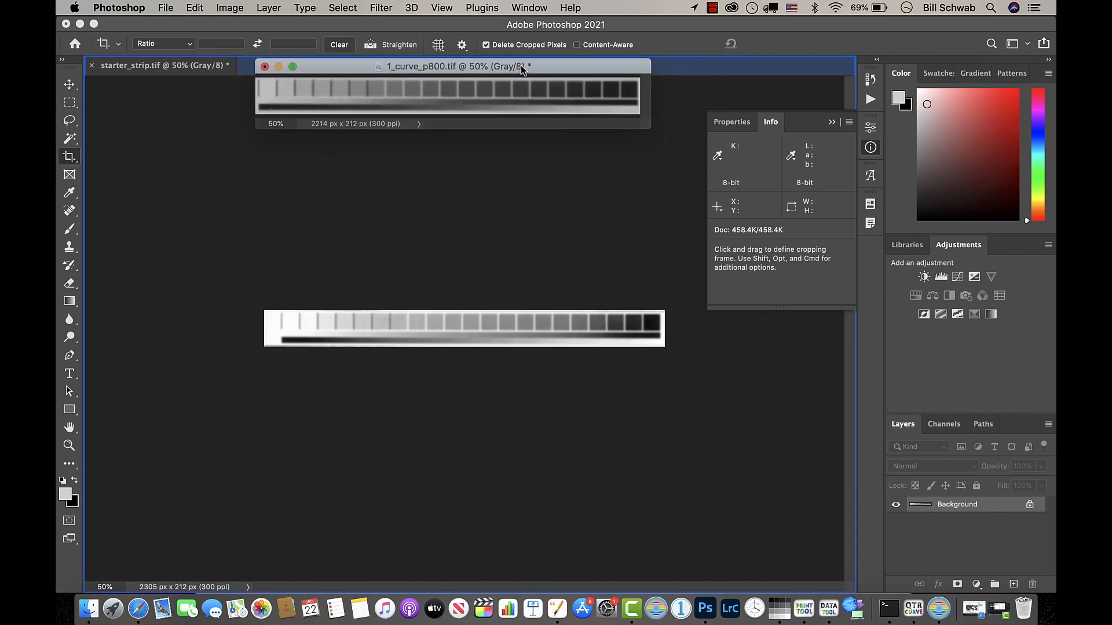
pyautogui.moveTo(521, 67); pyautogui.dragTo(523, 71)
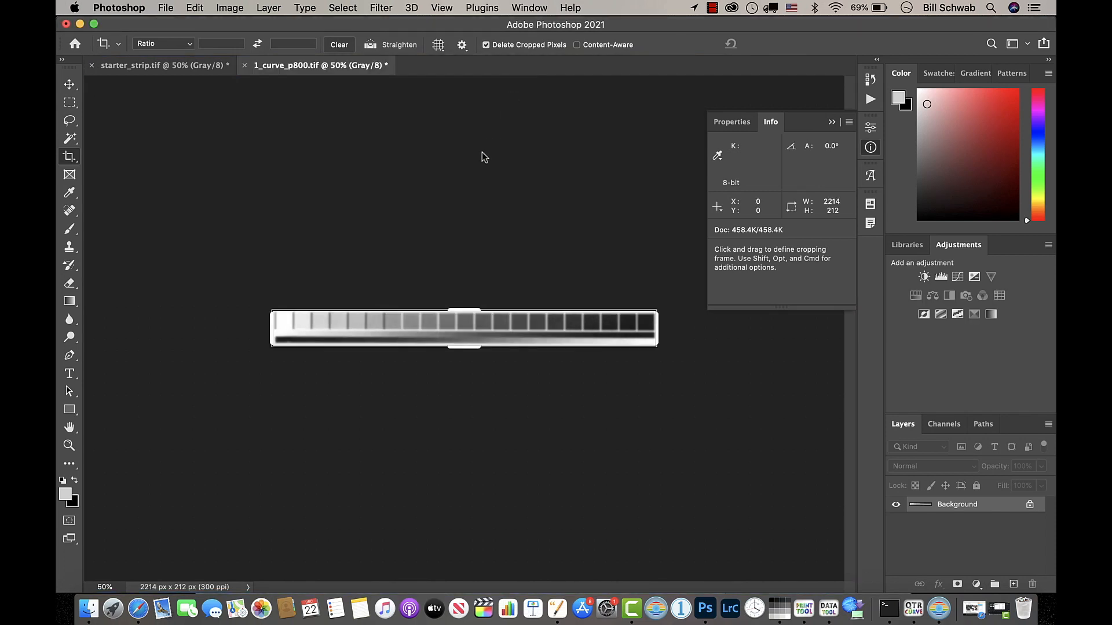
pyautogui.click(393, 285)
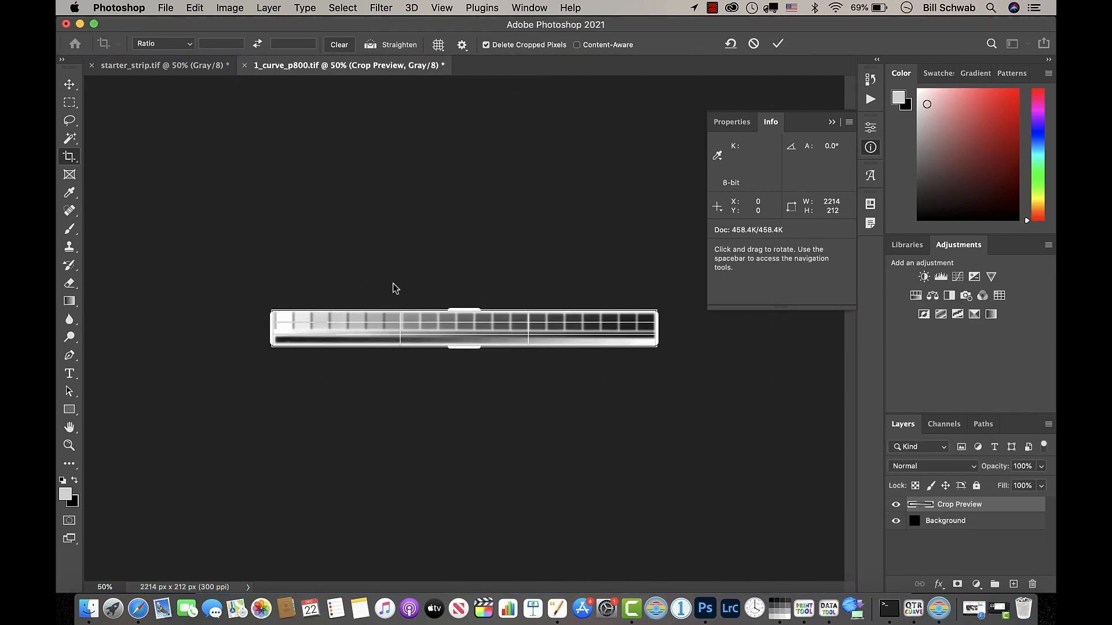
pyautogui.press('Escape')
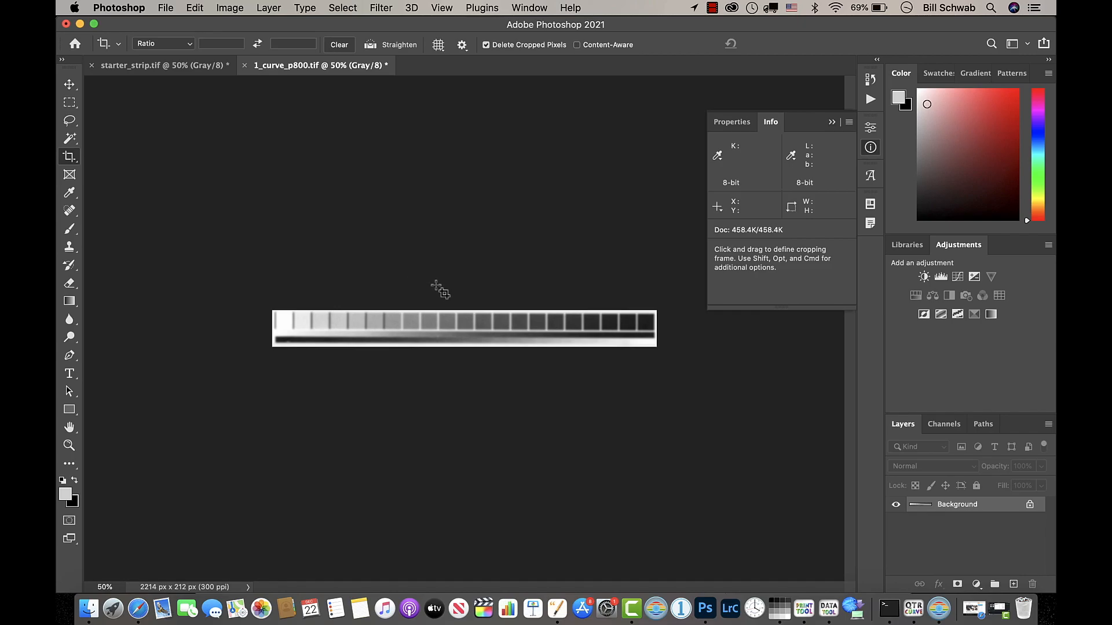
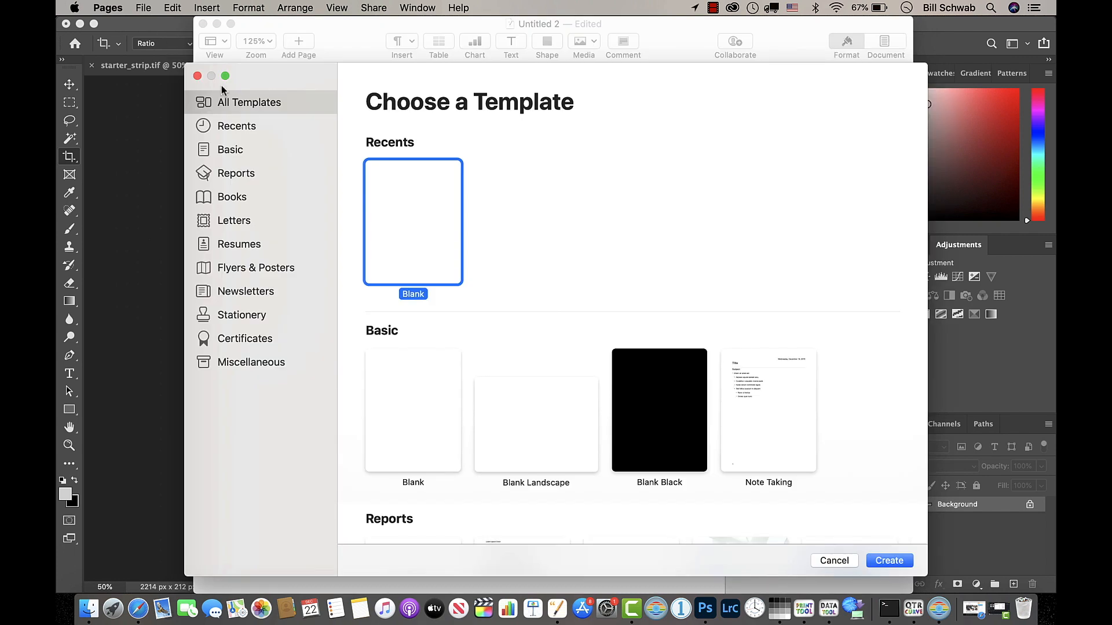
# In a blank Pages document, list vertically 98, 92, 85, 81, 78, 72, 64, 59, 55, 50, 44, 42, 38, 35, 31, 27, 24, 19, 17, 13, 11
pyautogui.doubleClick(390, 202)
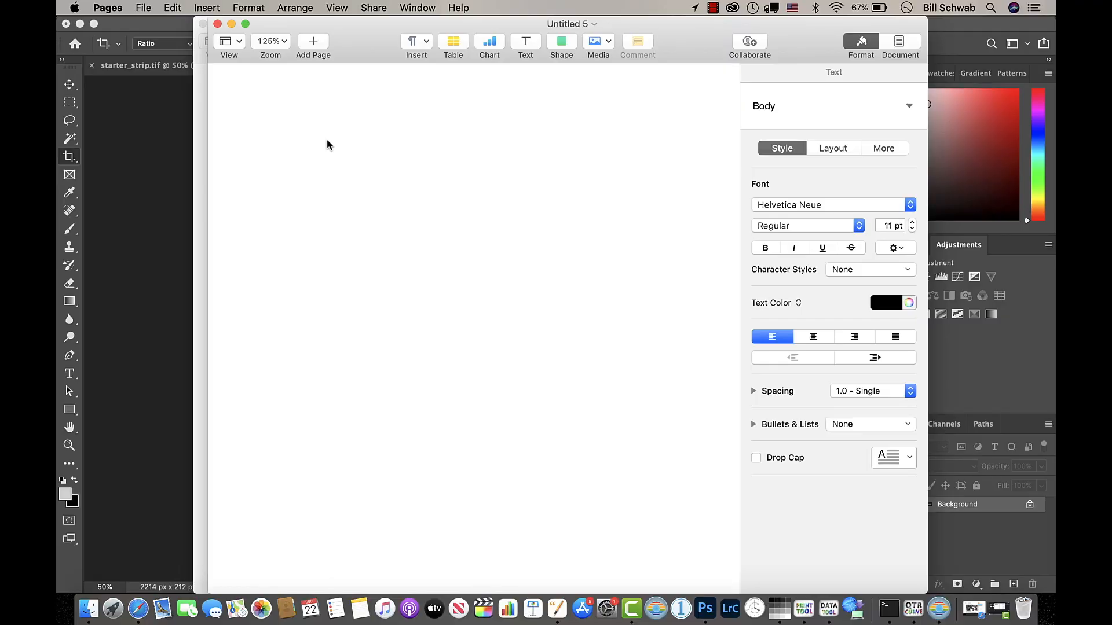
pyautogui.write('98')
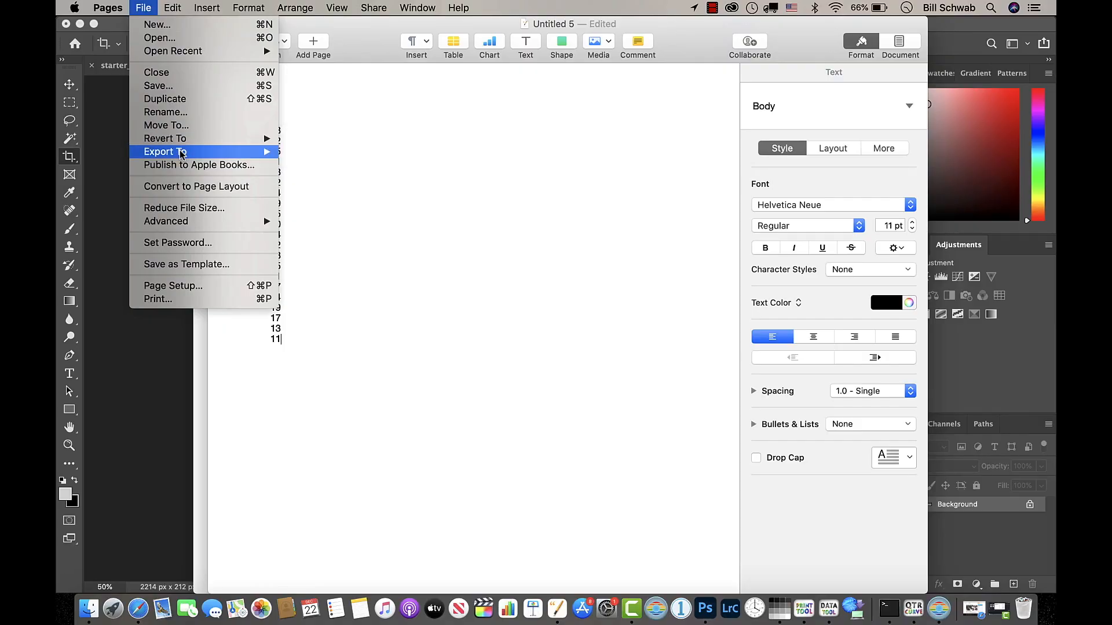
# Export the list of readings as plain text named 1_curve_p800 into the Plain Text Files folder
pyautogui.moveTo(242, 153)
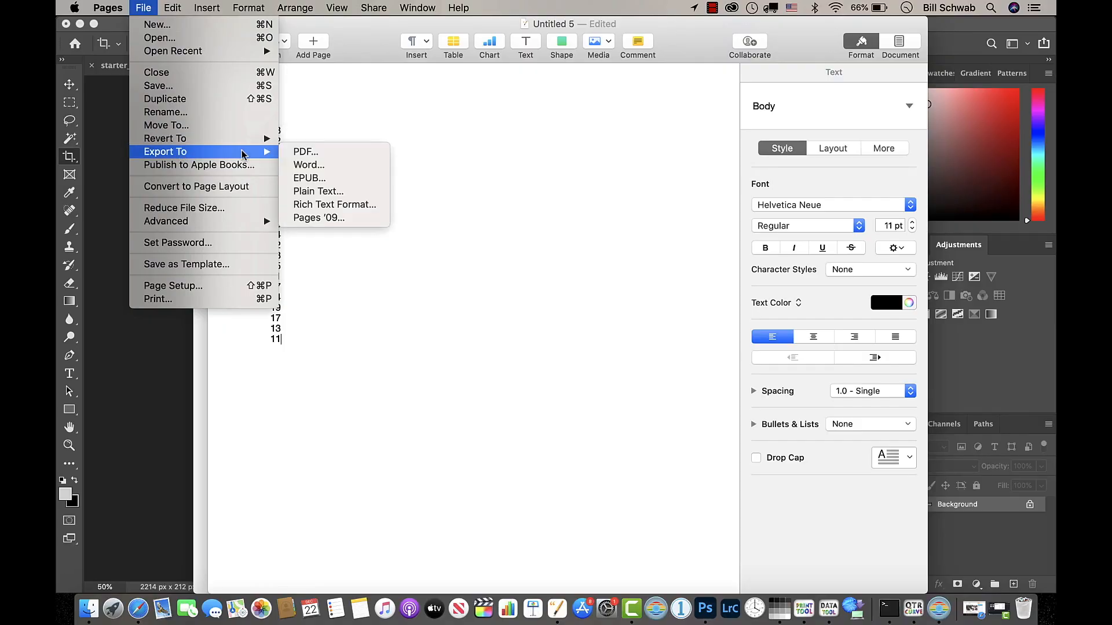
pyautogui.click(318, 192)
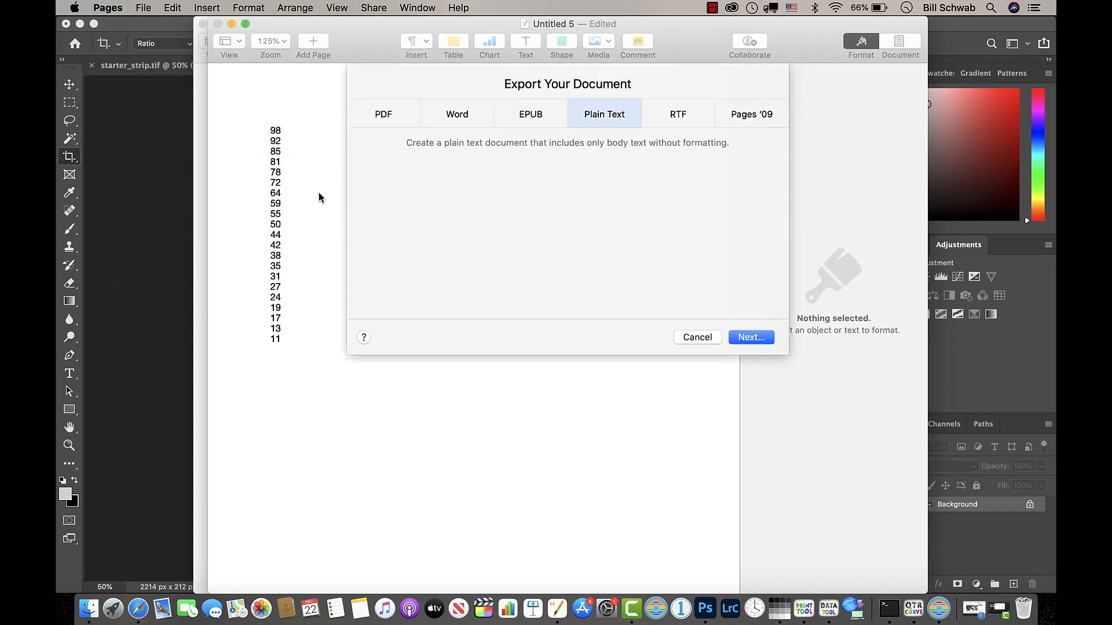
pyautogui.click(746, 347)
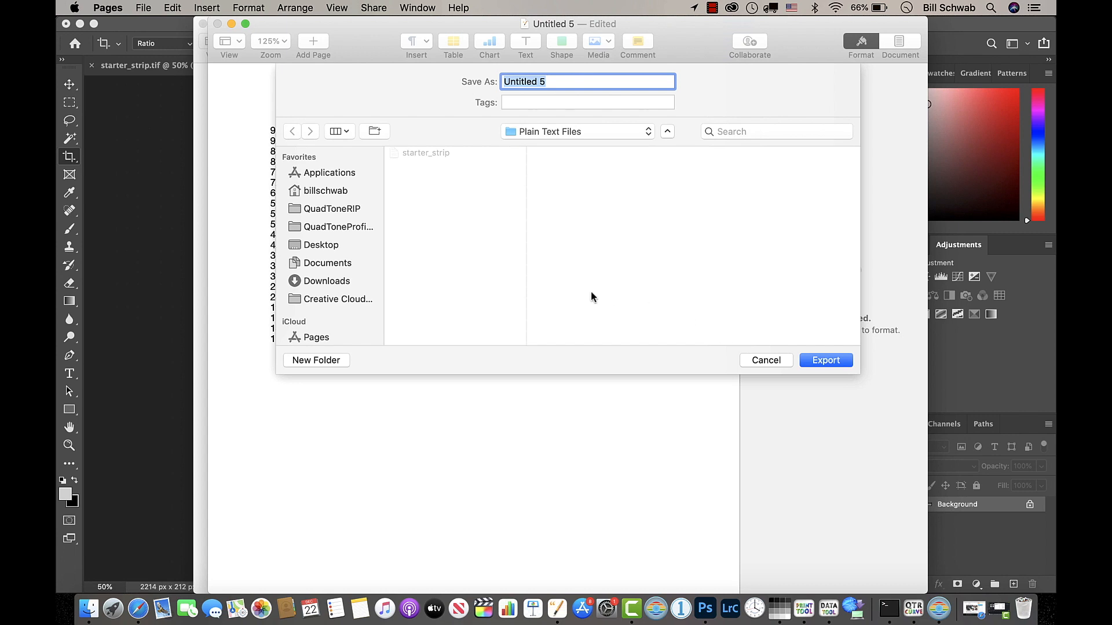
pyautogui.click(572, 132)
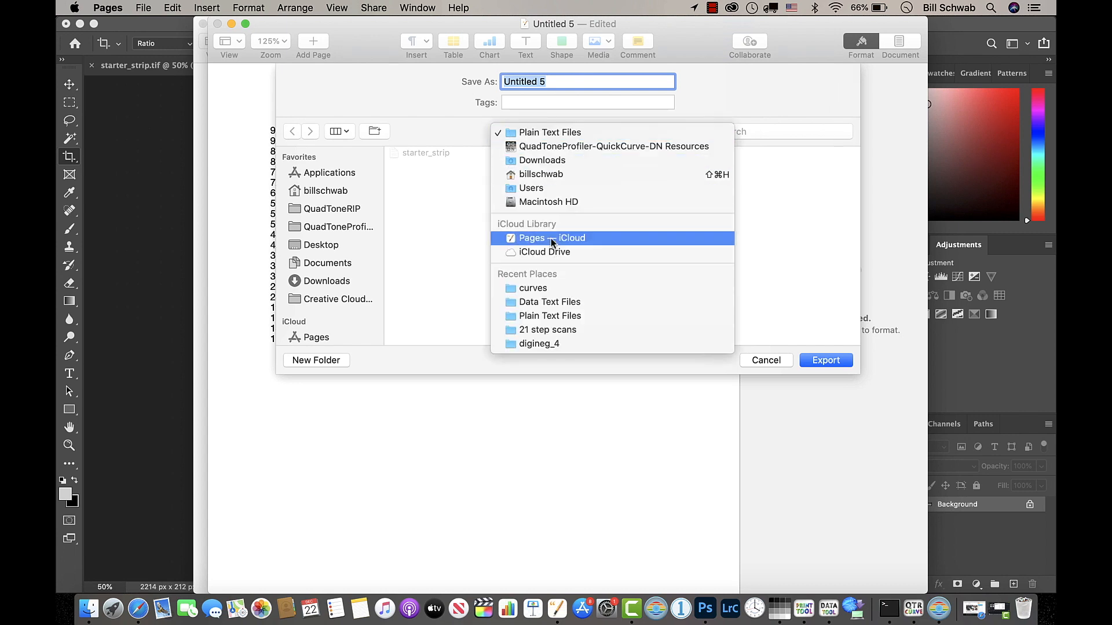
pyautogui.click(553, 316)
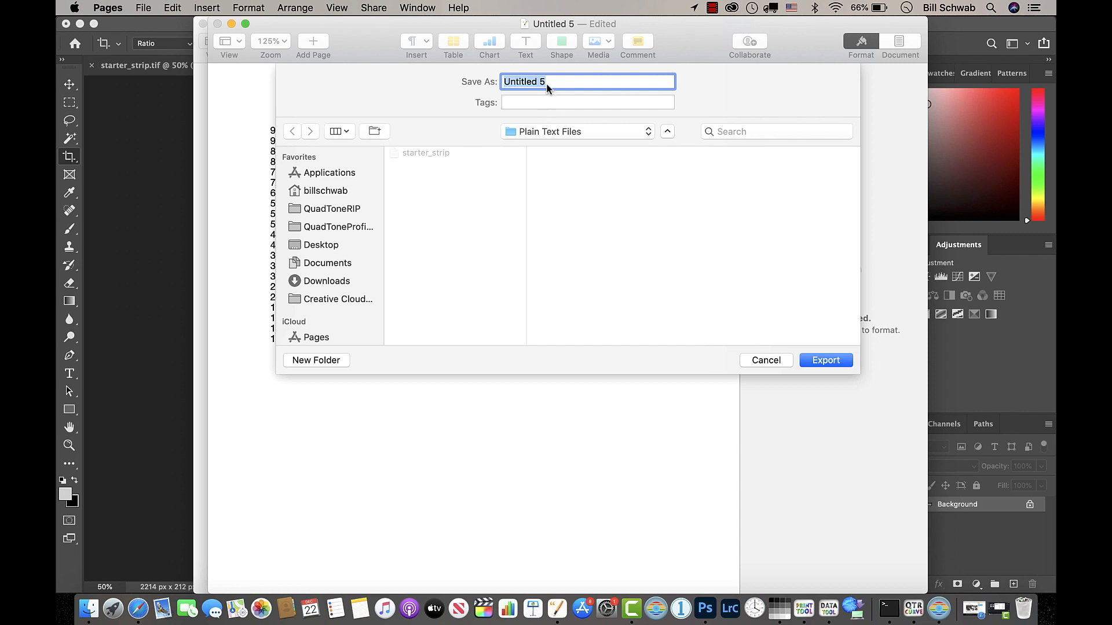
pyautogui.moveTo(547, 83); pyautogui.dragTo(479, 81)
pyautogui.write('1')
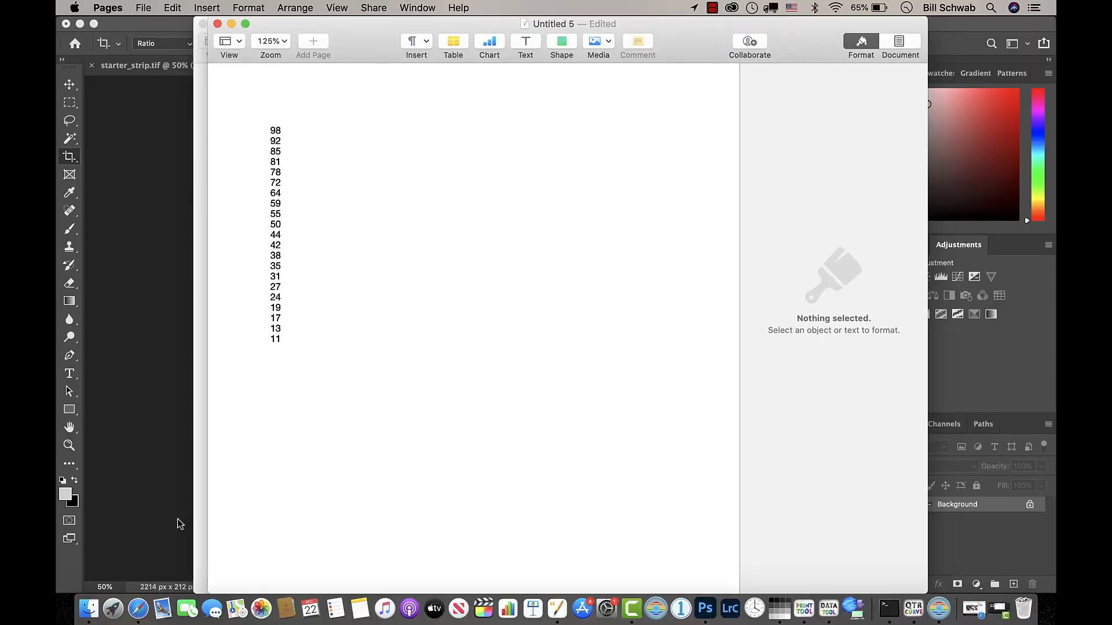
# In Finder, locate 1_curve_p800 in the Plain Text Files folder and open it with Data-Tool
pyautogui.click(89, 608)
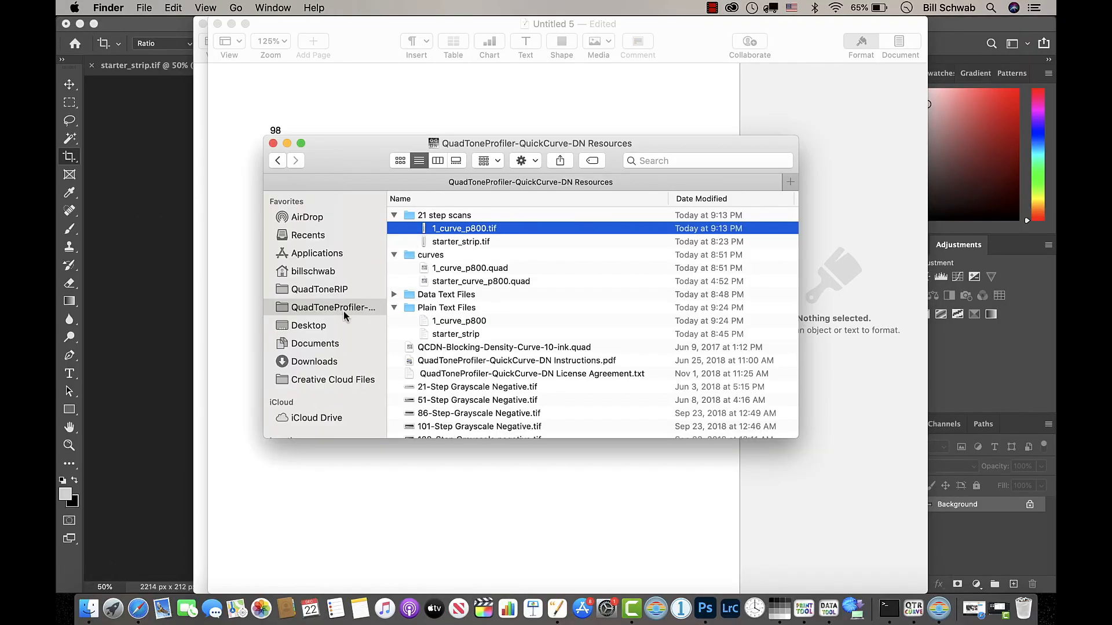
pyautogui.click(439, 310)
pyautogui.doubleClick(438, 310)
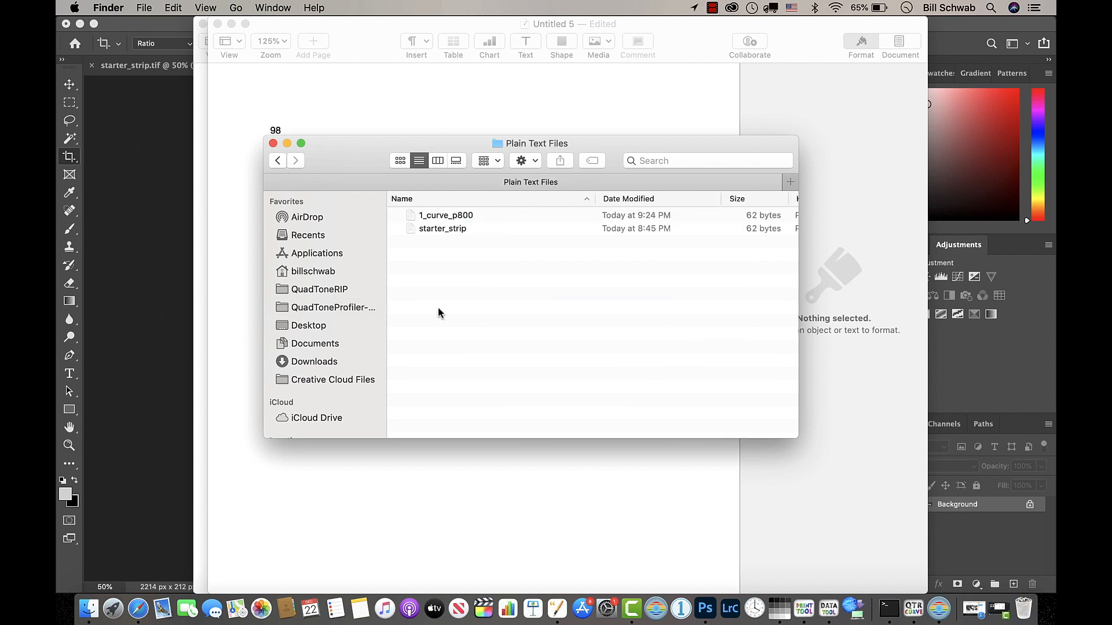
pyautogui.click(444, 216)
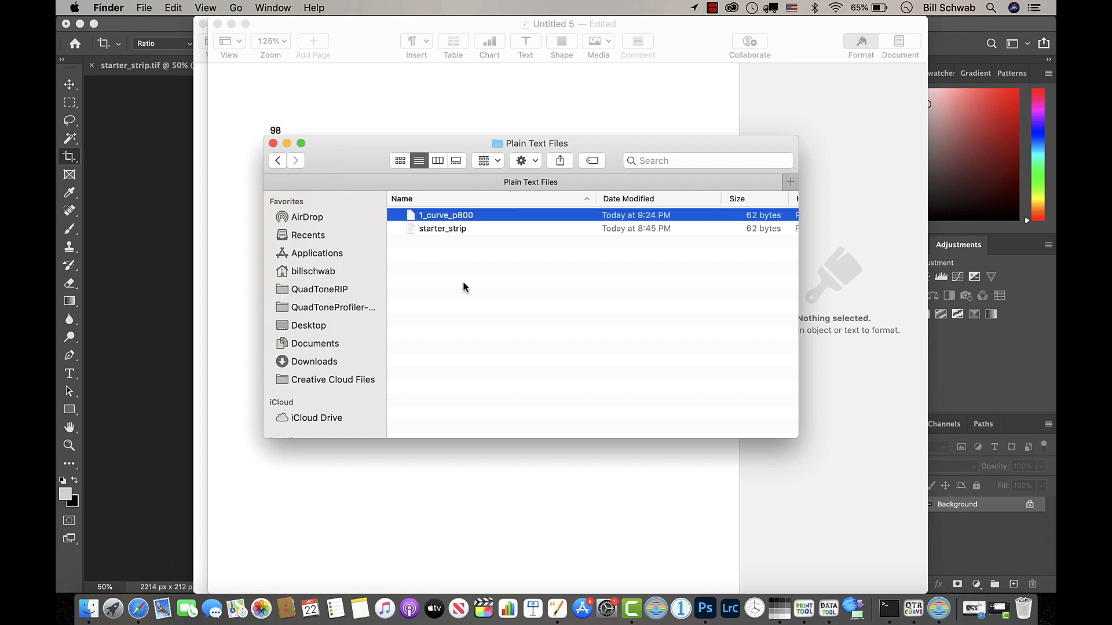
pyautogui.moveTo(412, 217); pyautogui.dragTo(827, 610)
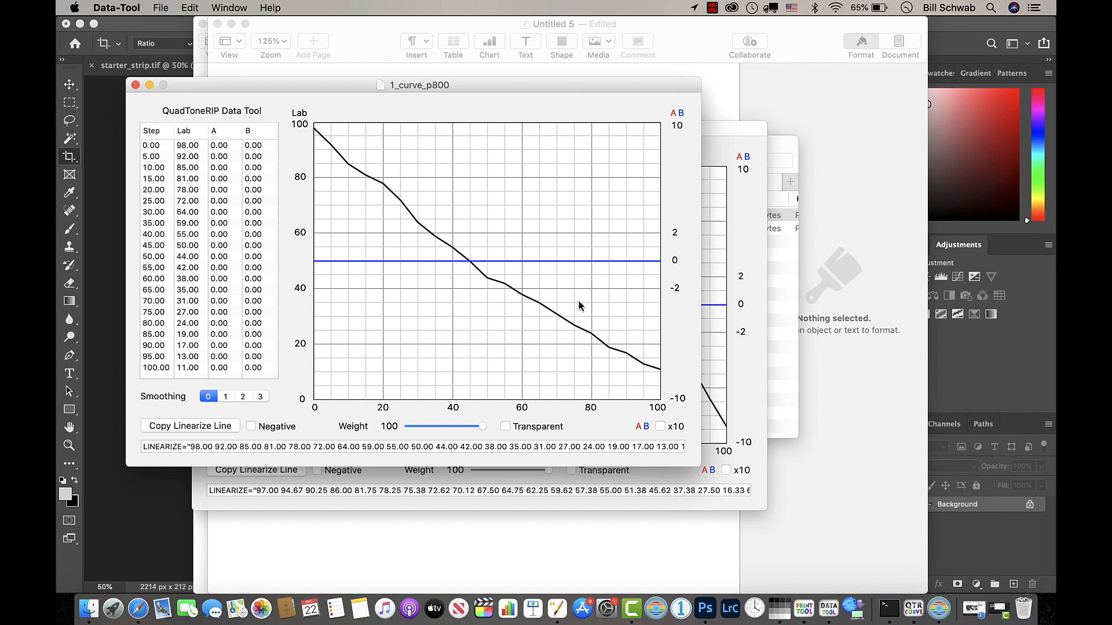
# Compare the new graph with the starter_strip graph, and set the smoothing of 1_curve_p800 to 2
pyautogui.click(745, 140)
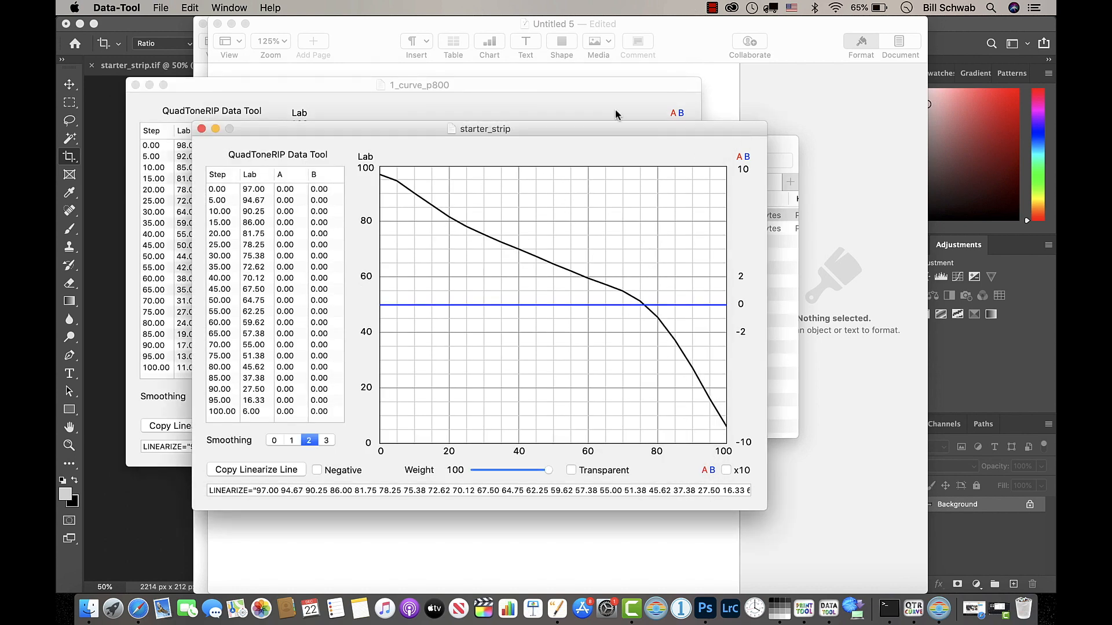
pyautogui.click(584, 85)
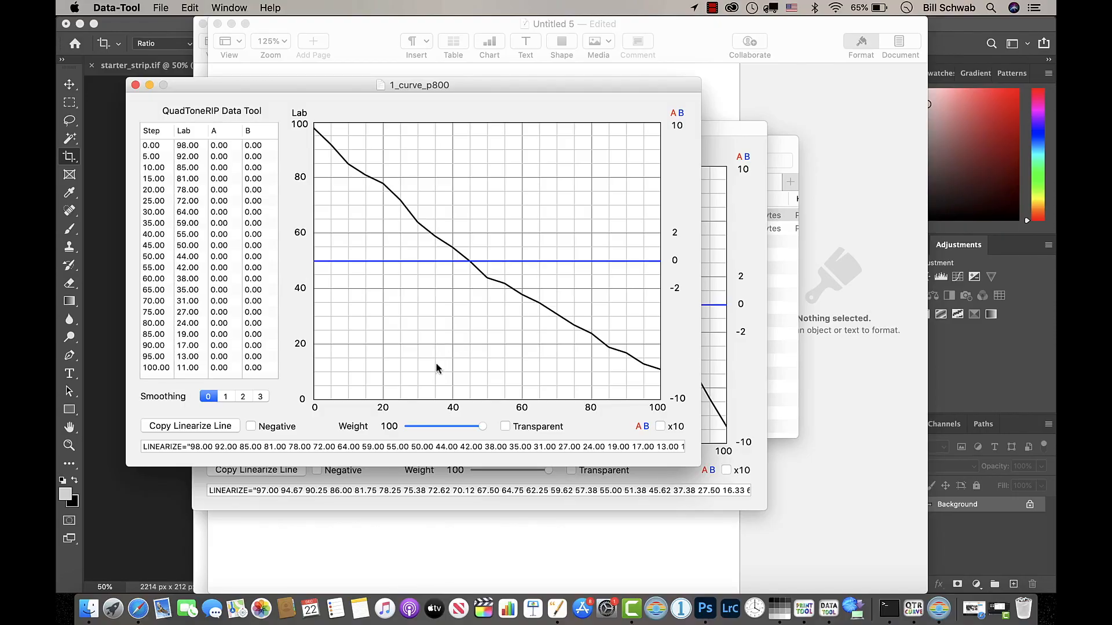
pyautogui.click(242, 398)
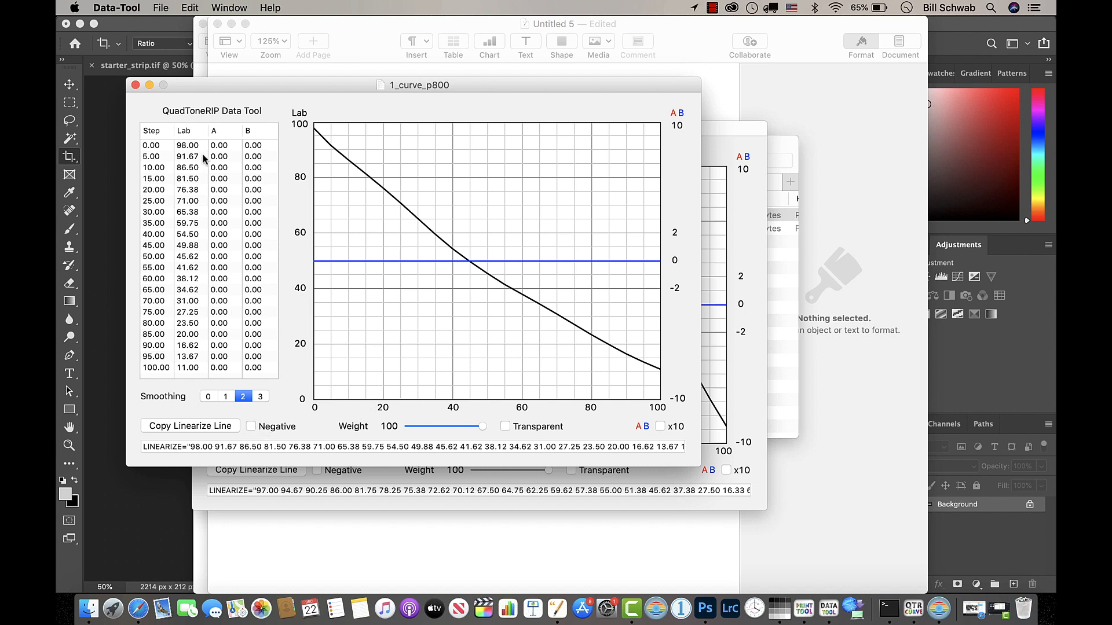
# Export the smoothed data as 1_curve_p800_data.txt in Text Data File format to the Data Text Files folder
pyautogui.click(161, 8)
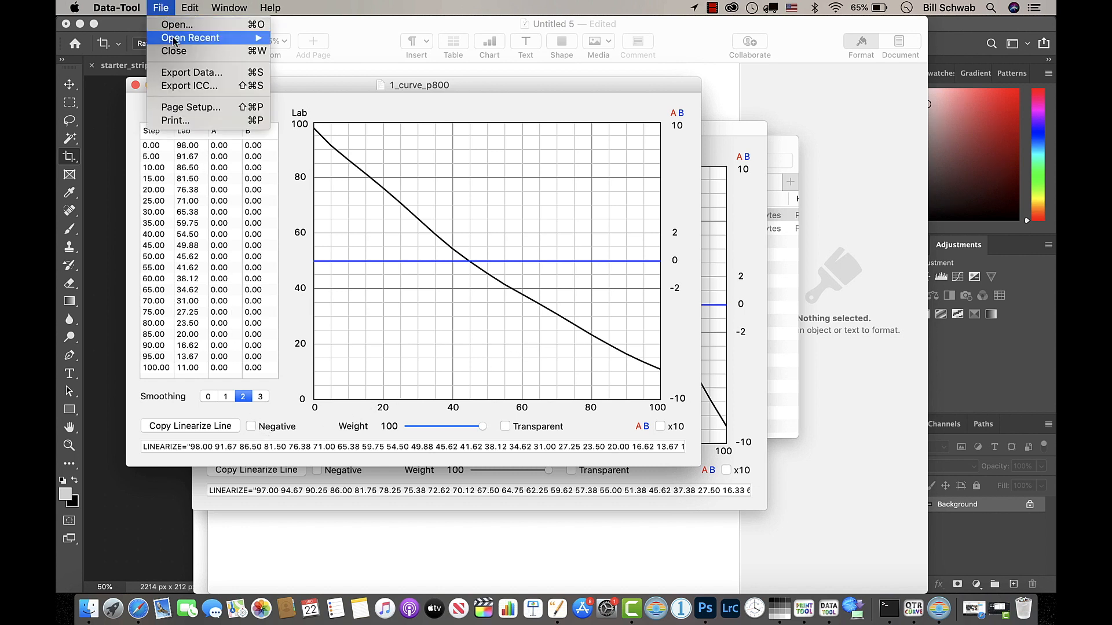
pyautogui.click(192, 72)
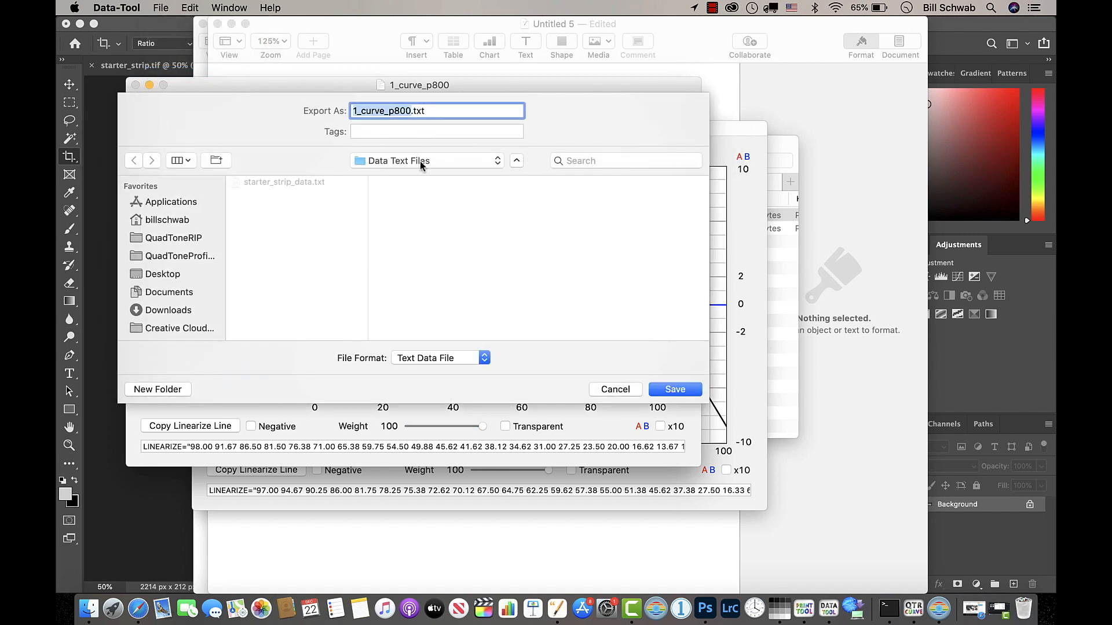
pyautogui.click(420, 161)
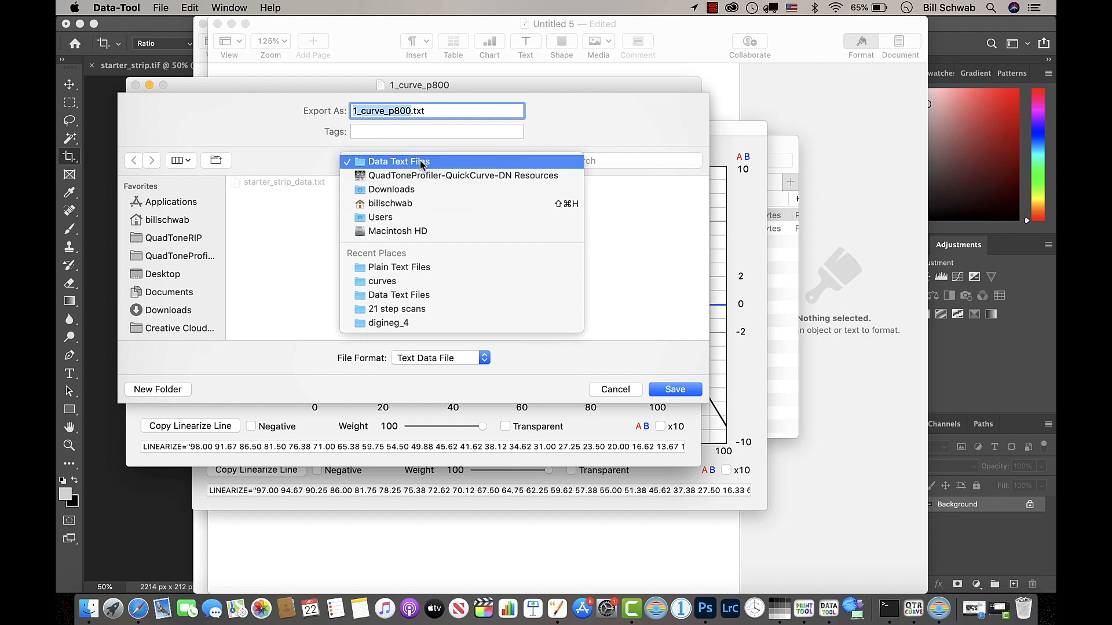
pyautogui.click(399, 296)
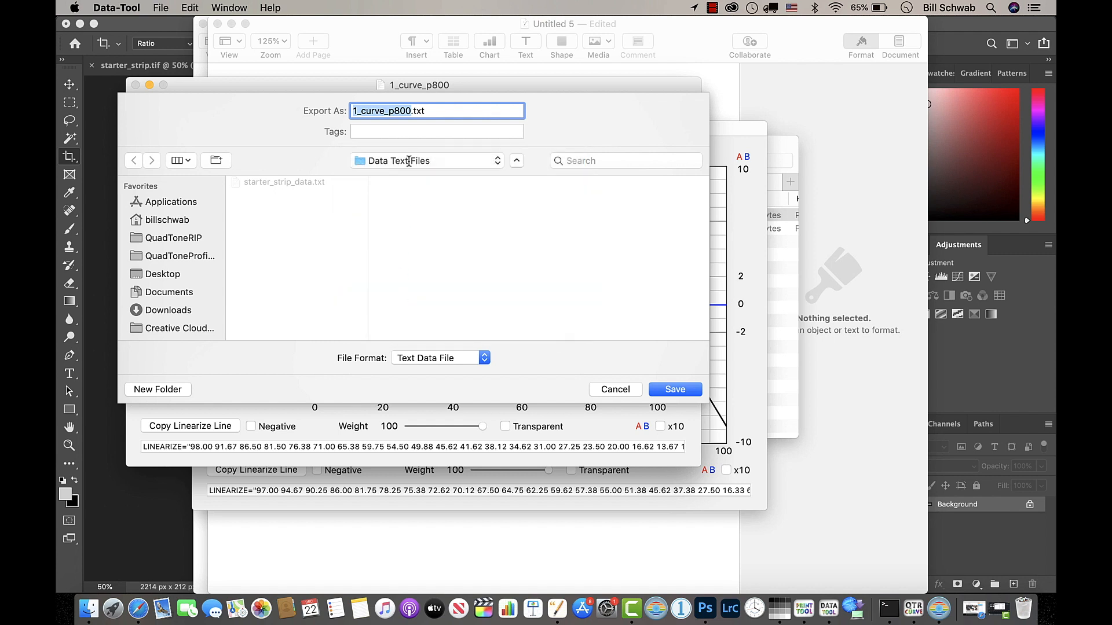
pyautogui.click(409, 111)
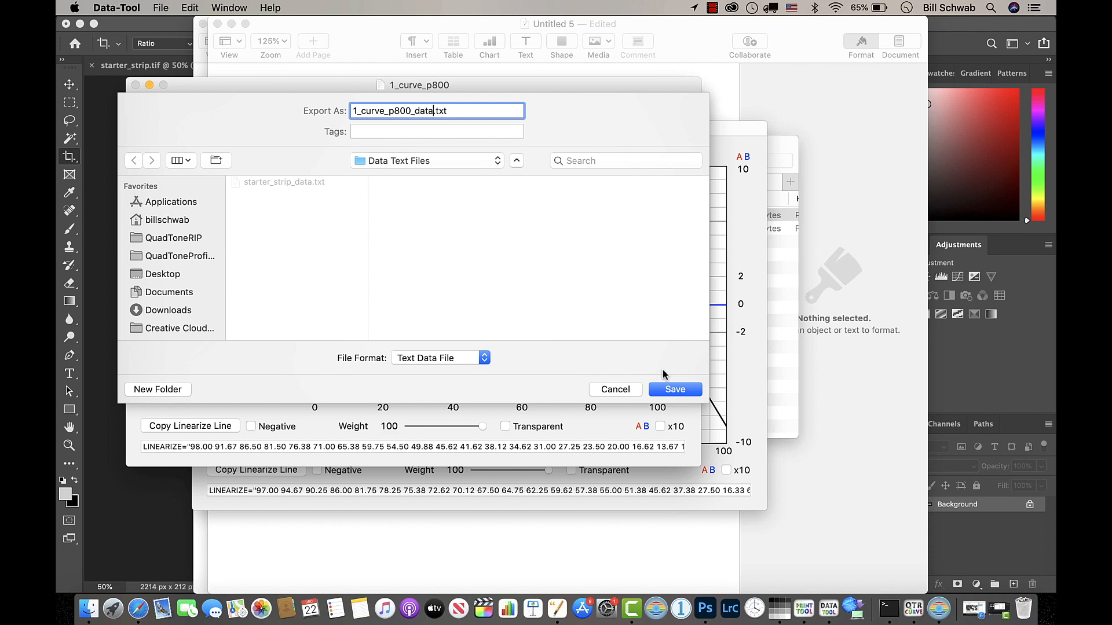
pyautogui.click(671, 391)
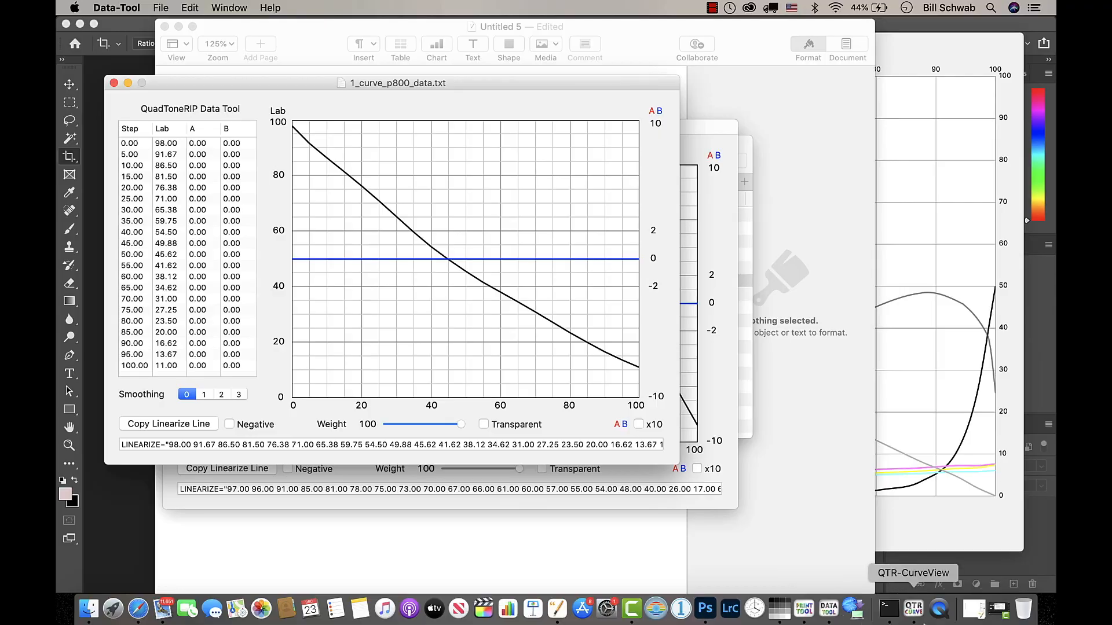
# Switch to QuickCurve-DN and load 1_curve_p800_data.txt from the Data Text Files folder as the linearization measurement data
pyautogui.click(780, 609)
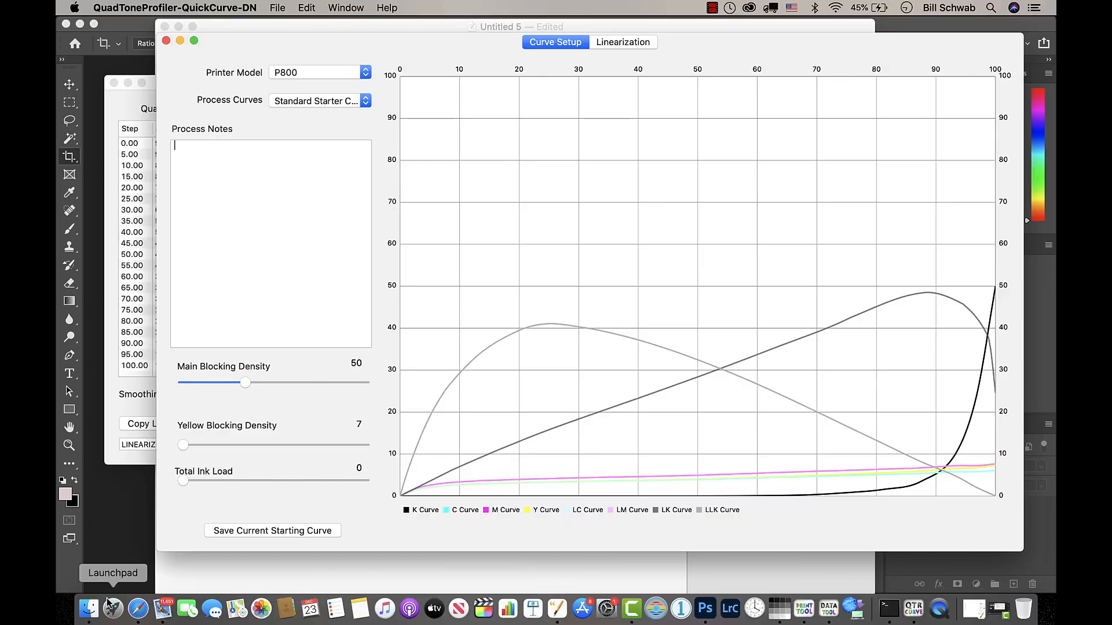
pyautogui.click(89, 608)
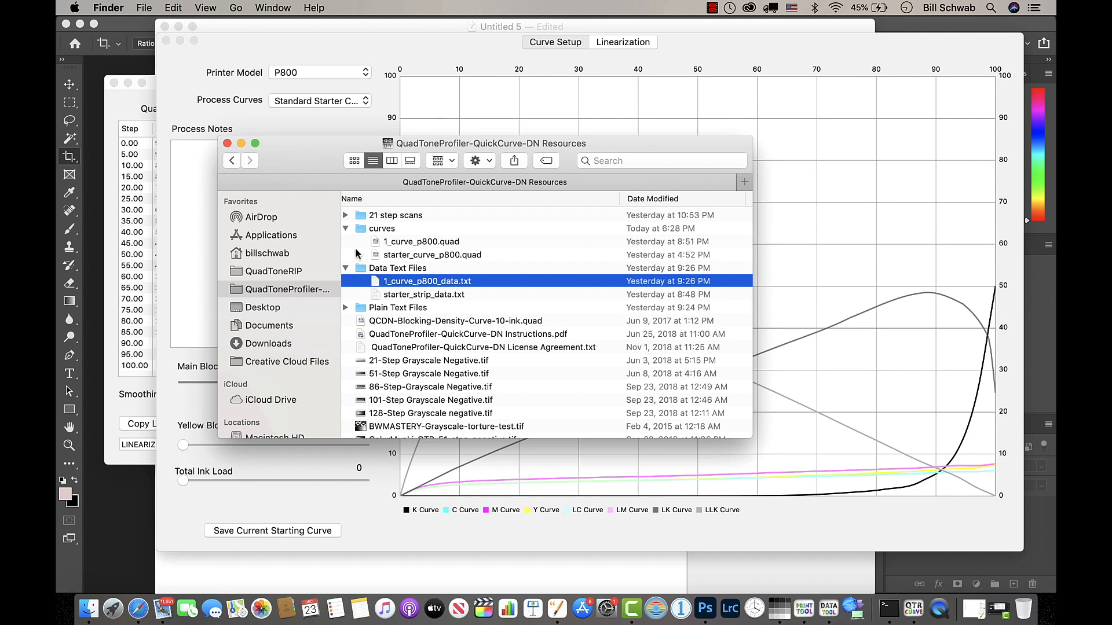
pyautogui.click(305, 126)
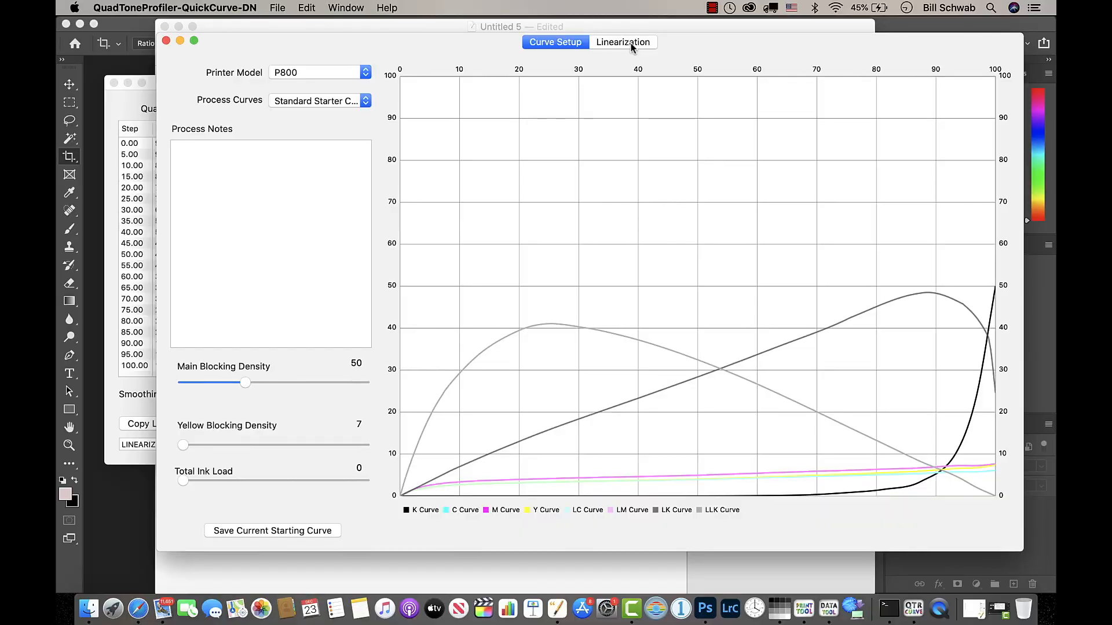
pyautogui.click(631, 43)
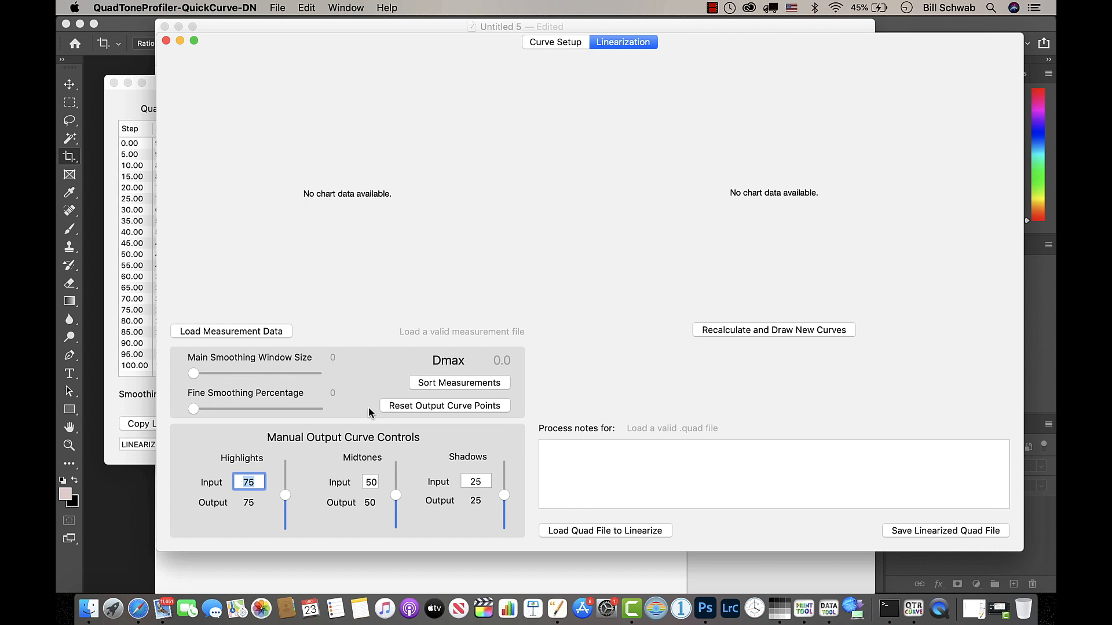
pyautogui.click(259, 336)
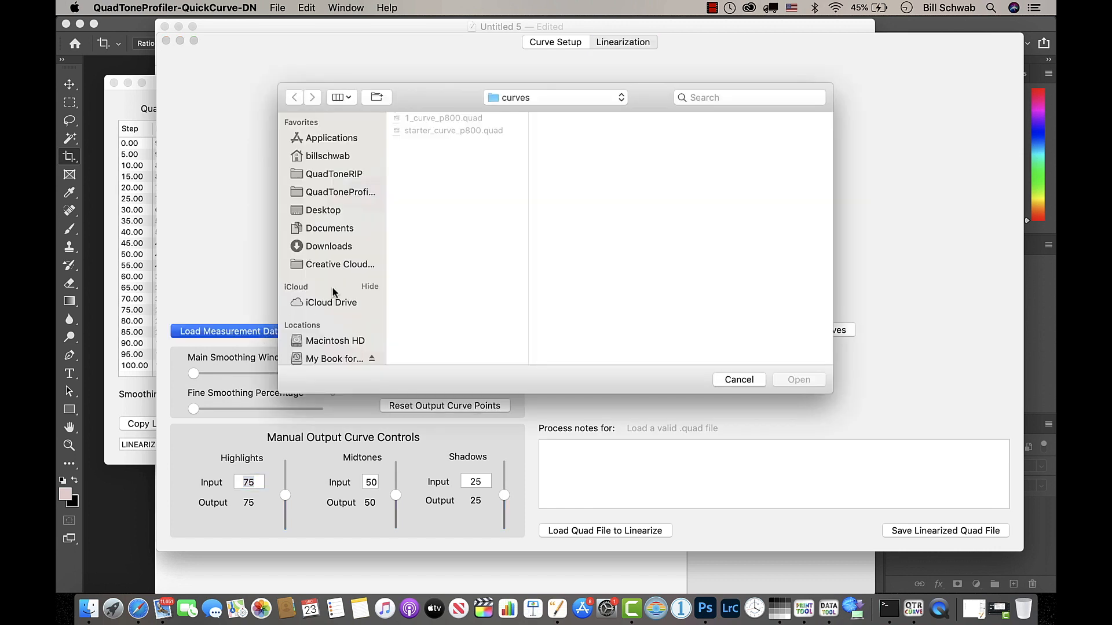
pyautogui.click(548, 99)
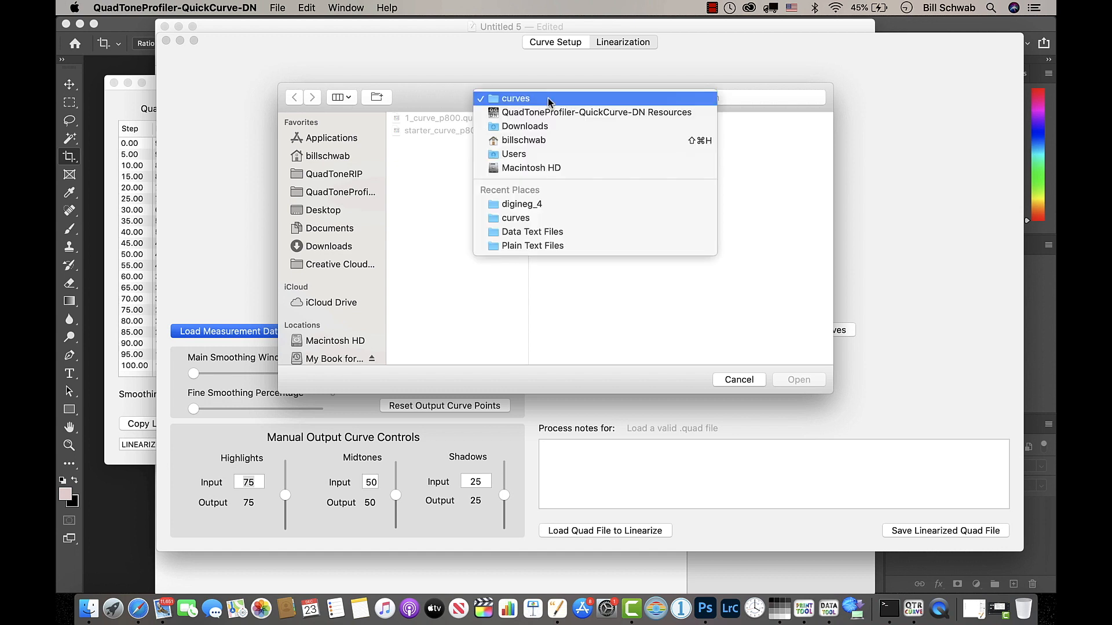
pyautogui.click(533, 233)
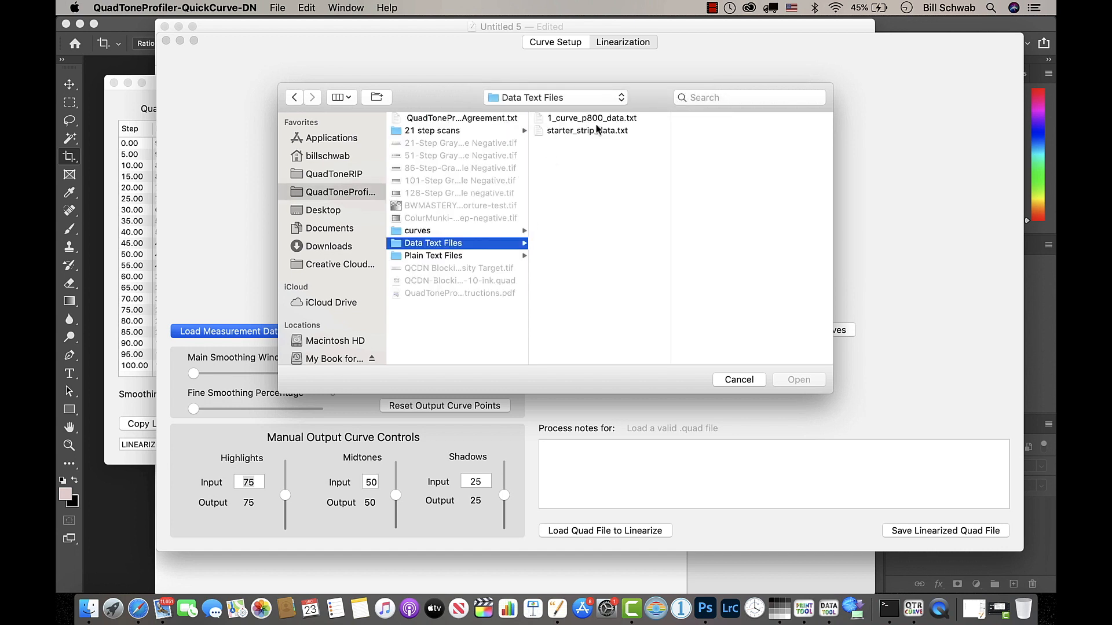
pyautogui.click(582, 118)
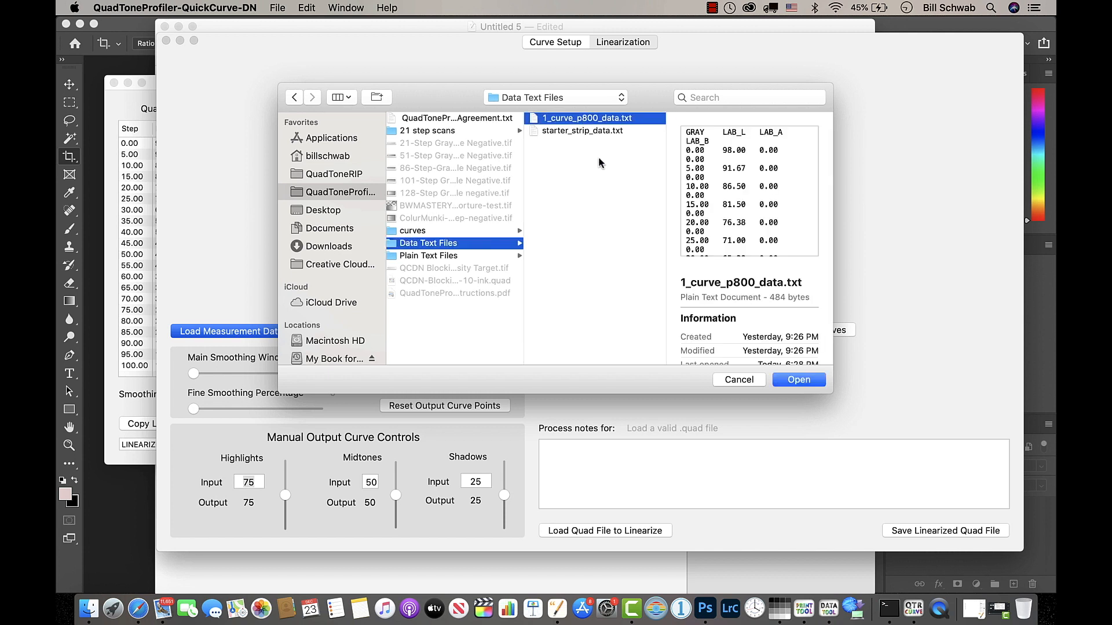
pyautogui.click(798, 380)
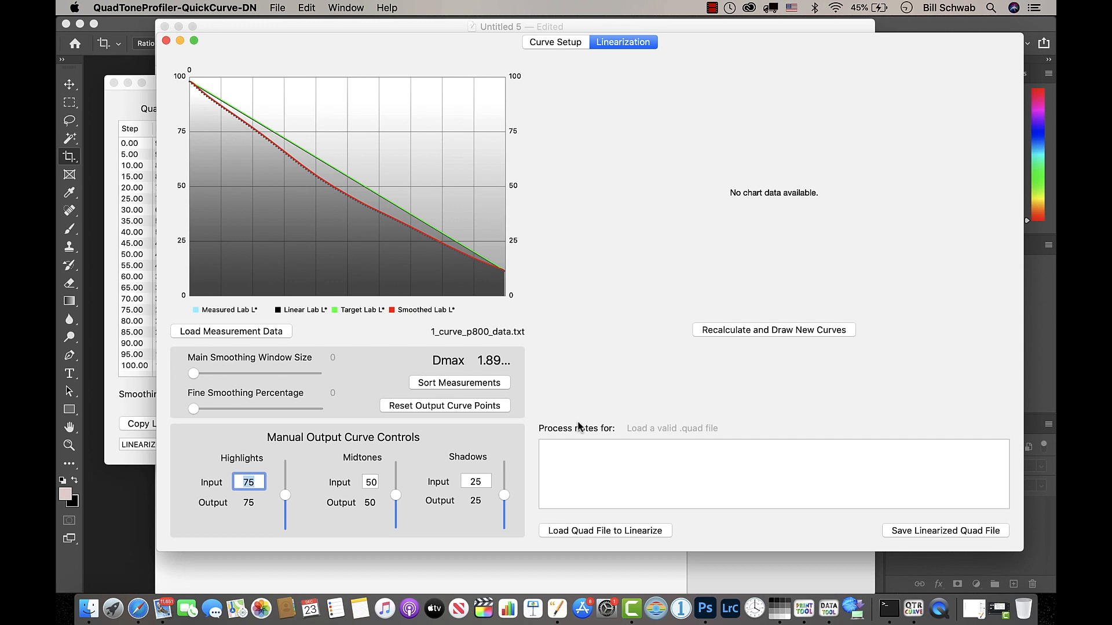
# Load 1_curve_p800.quad from the curves folder as the quad file to linearize, and recalculate and draw the new curves
pyautogui.click(618, 531)
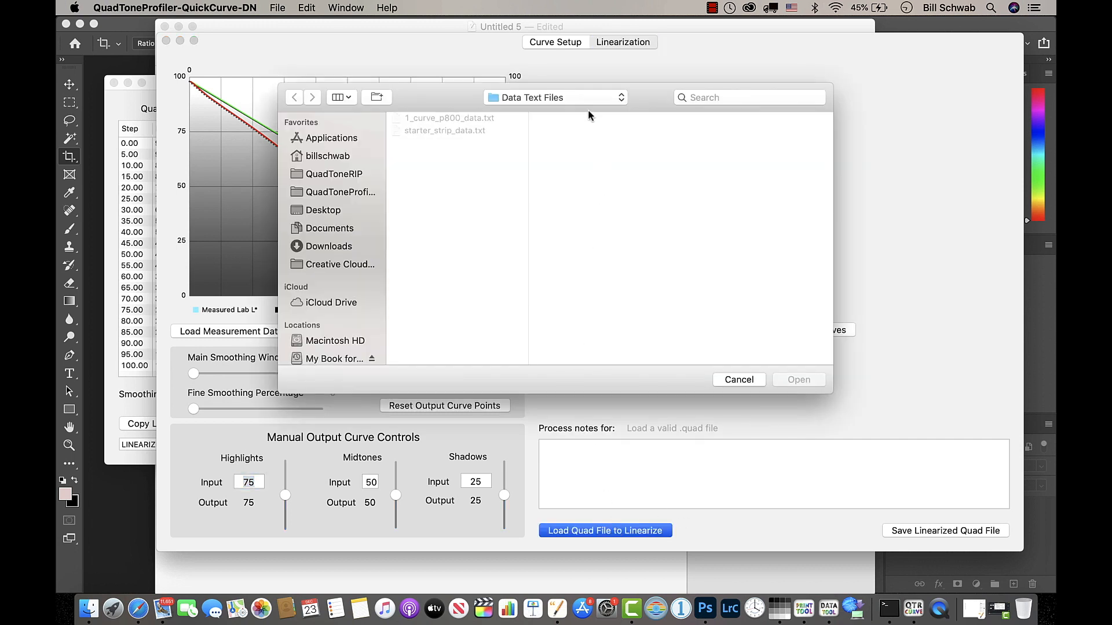
pyautogui.click(615, 102)
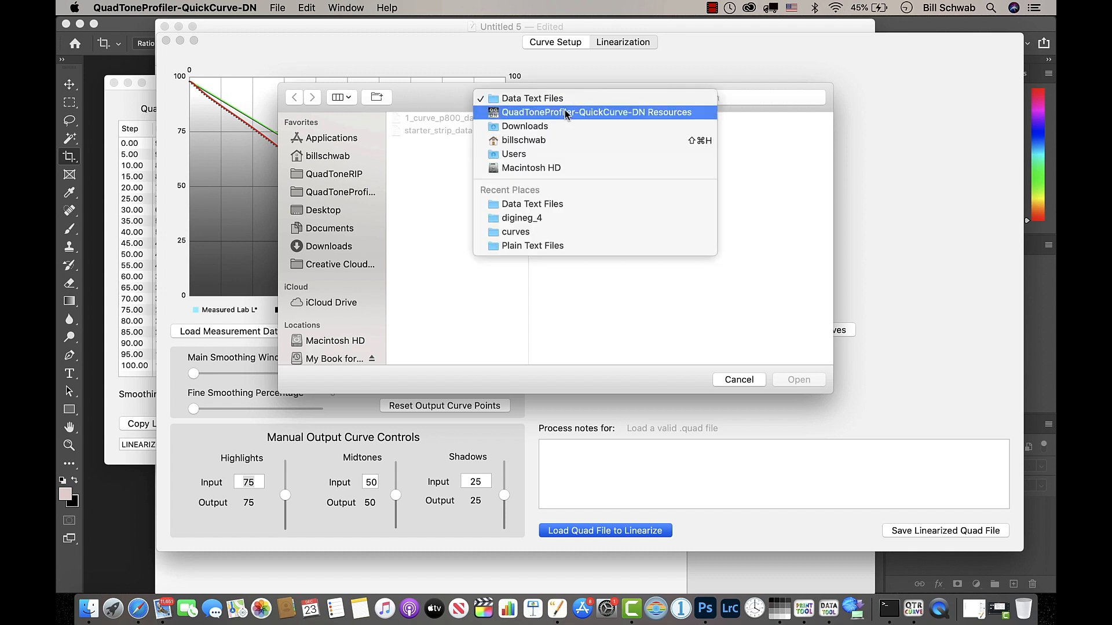
pyautogui.click(522, 231)
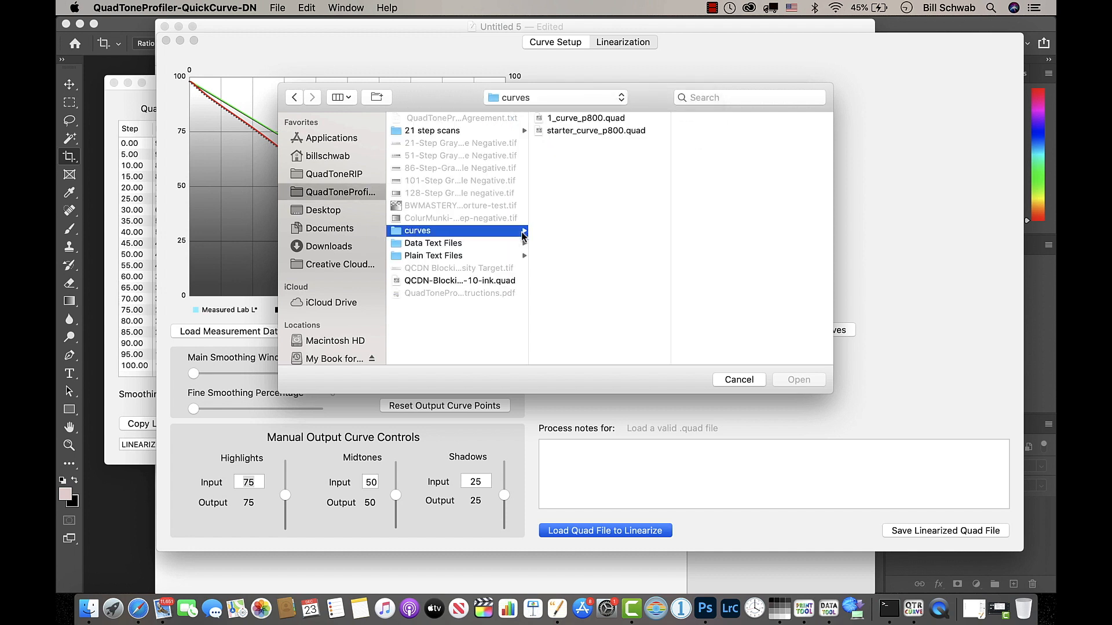
pyautogui.doubleClick(566, 119)
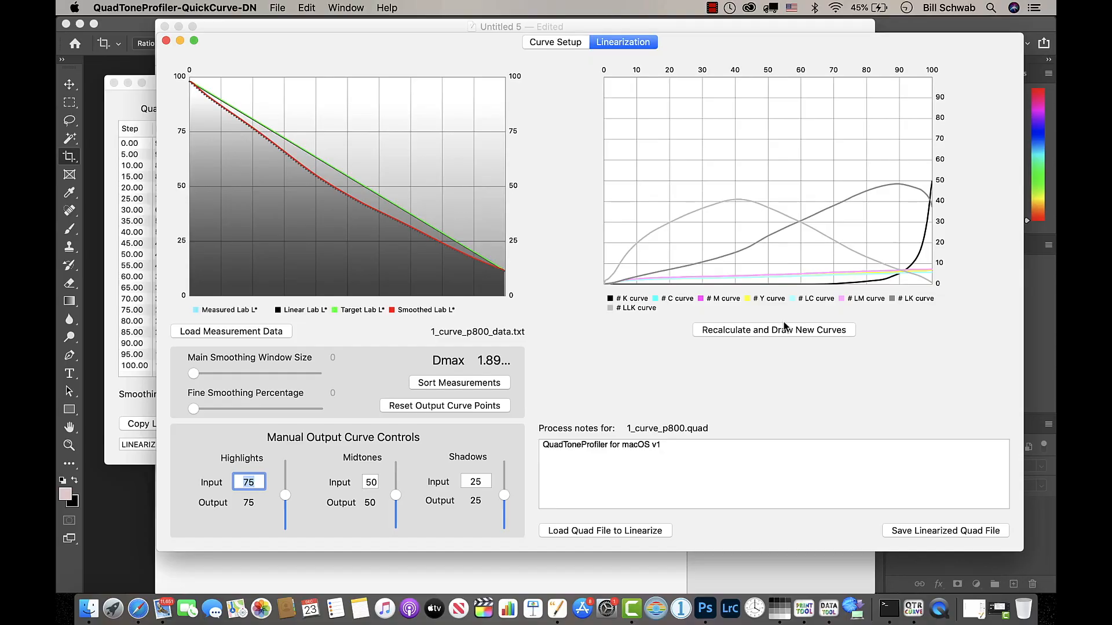
pyautogui.click(781, 335)
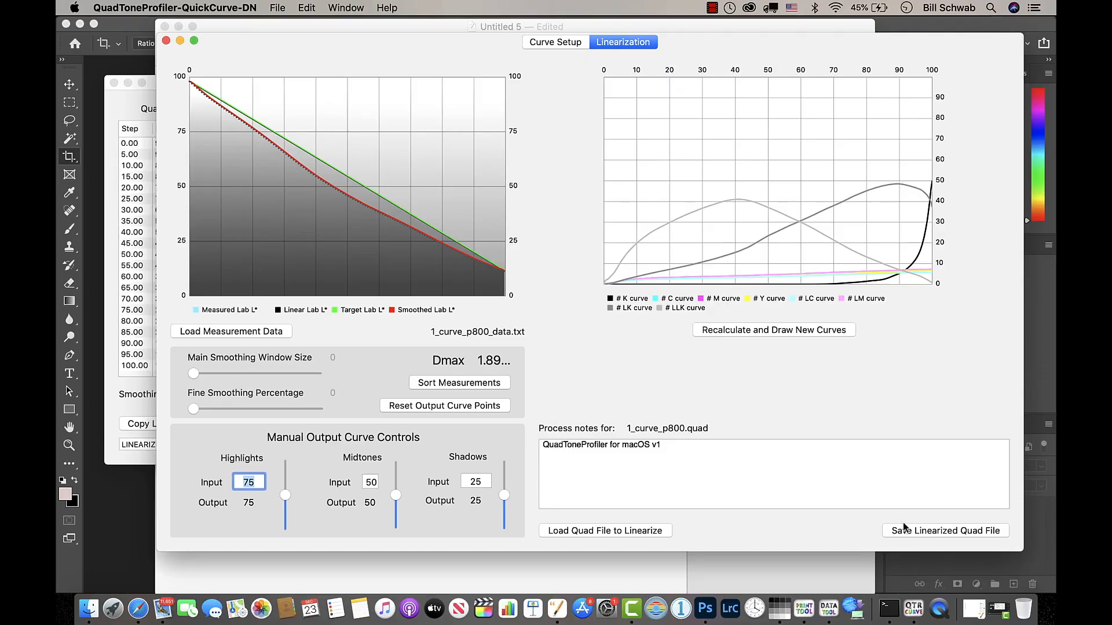
# Save the linearized quad file as 2_curve_p800 in the curves folder
pyautogui.click(937, 530)
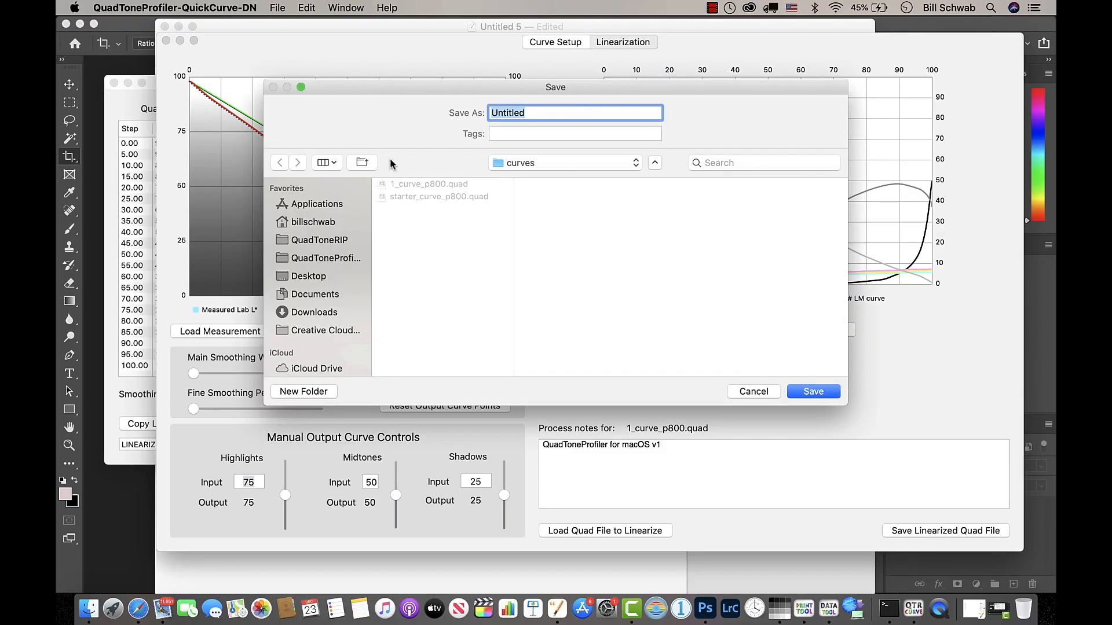
pyautogui.click(410, 184)
pyautogui.doubleClick(495, 114)
pyautogui.write('2_curve_p800')
pyautogui.click(813, 392)
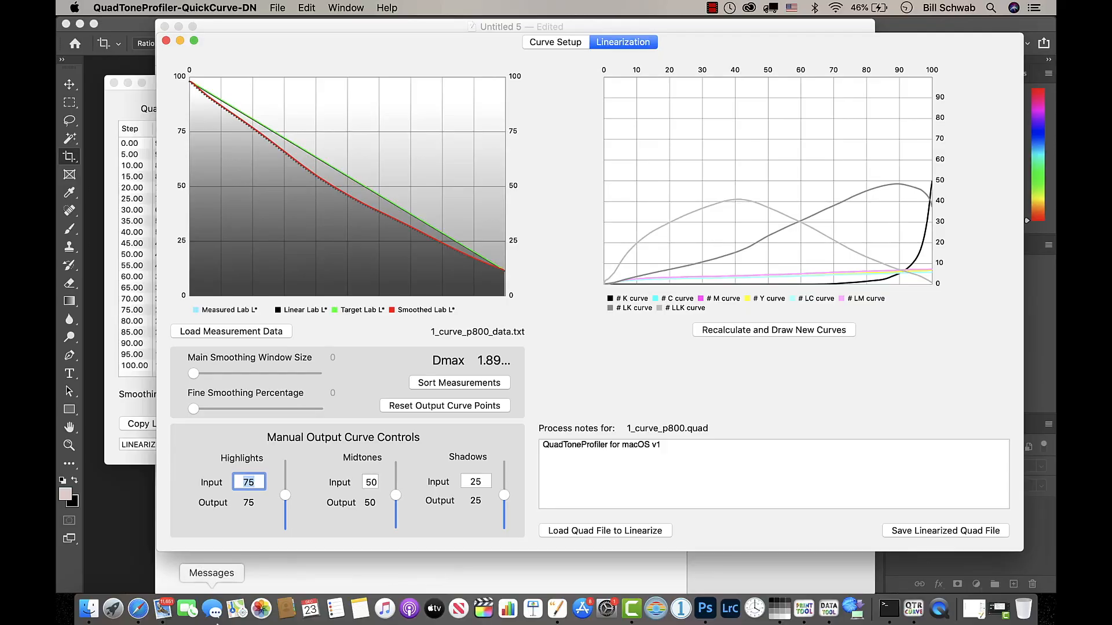
# In Finder, move 2_curve_p800.quad from the curves folder into the P800-UC folder under QuadToneRIP Profiles and check it there
pyautogui.click(89, 609)
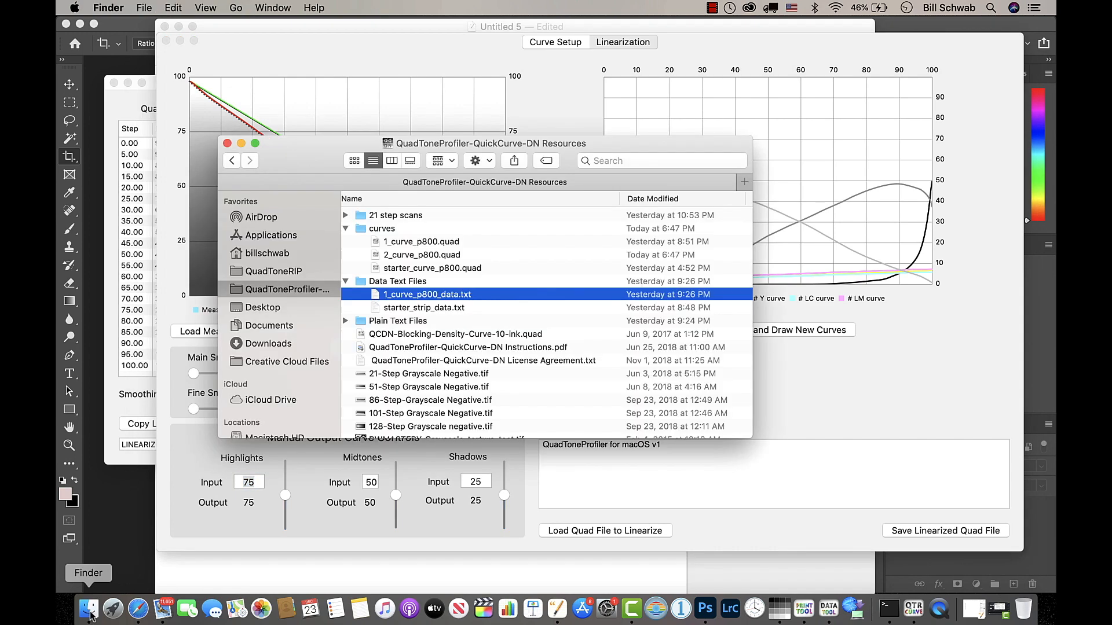
pyautogui.click(404, 258)
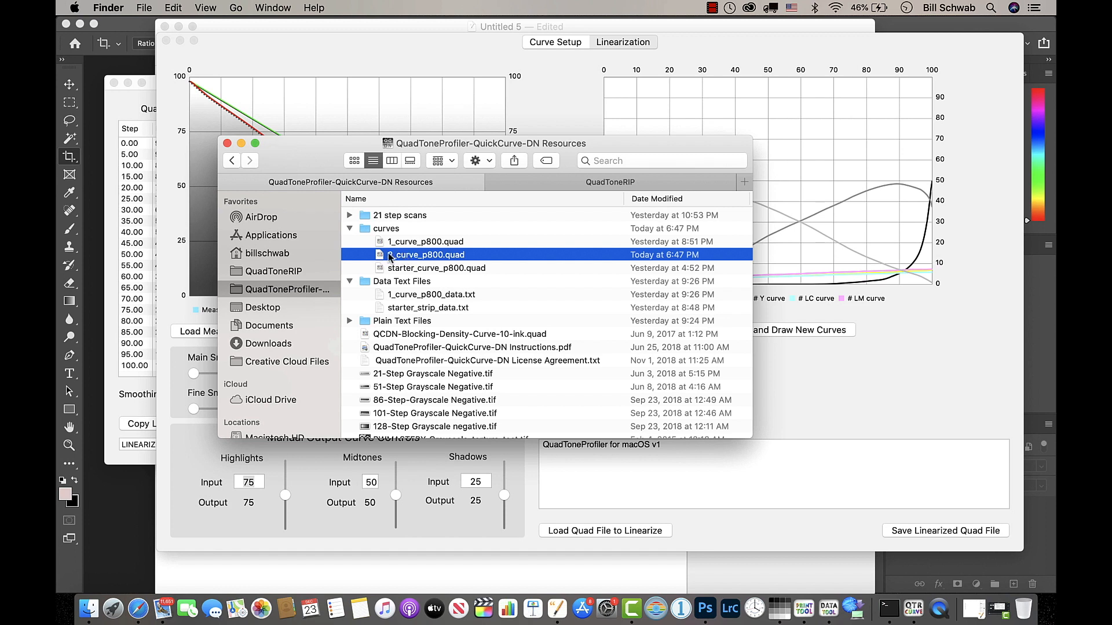
pyautogui.moveTo(390, 259); pyautogui.dragTo(548, 182)
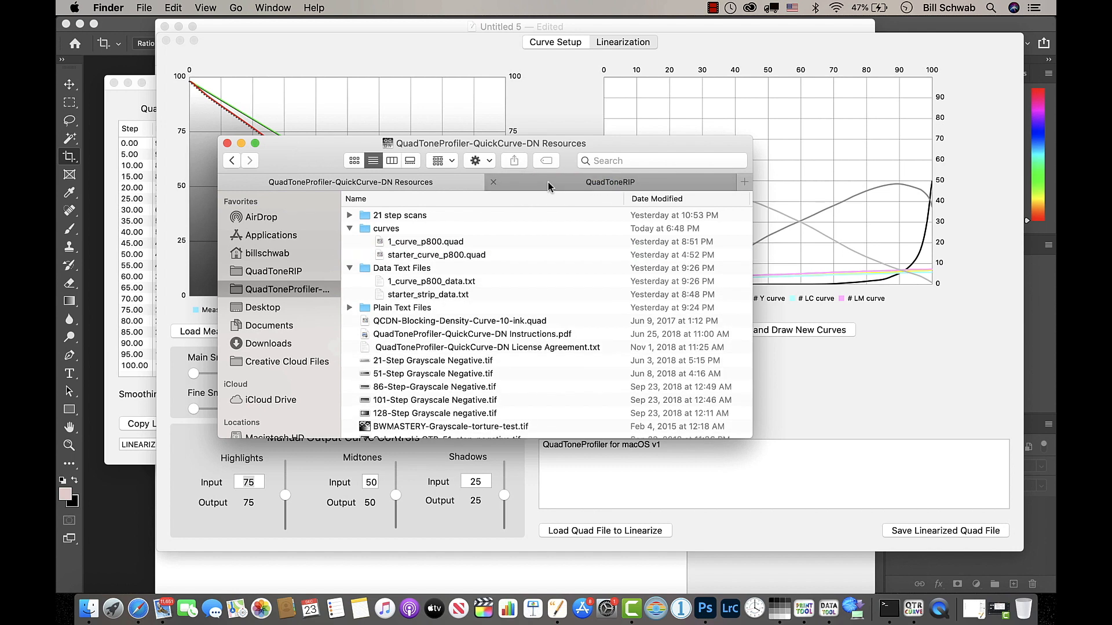
pyautogui.click(546, 182)
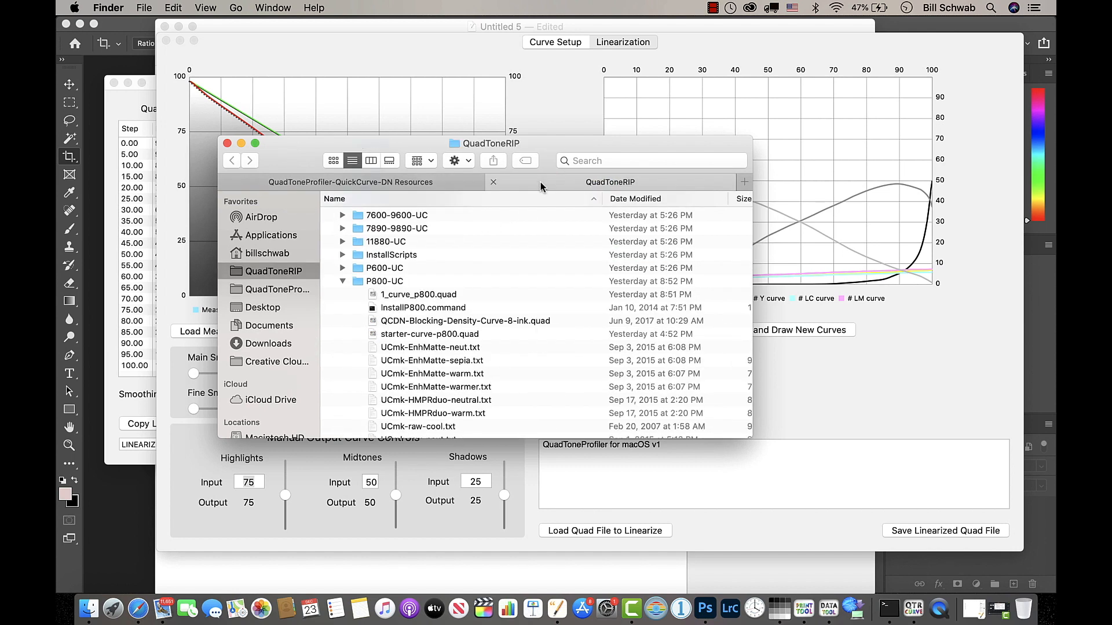
pyautogui.scroll(10, 405, 289)
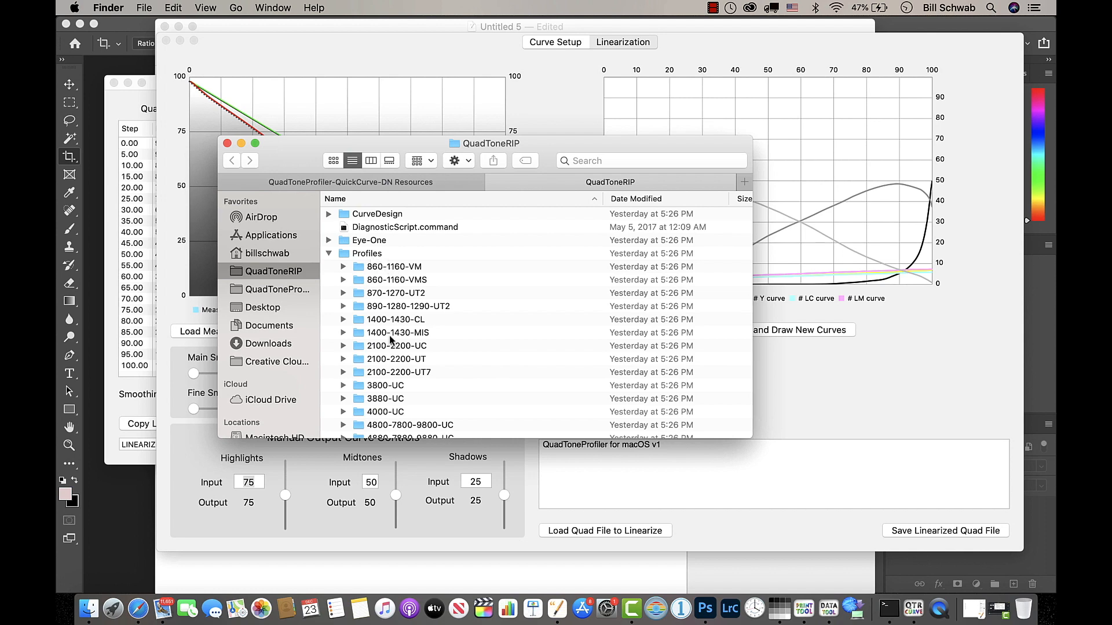
pyautogui.scroll(-10, 391, 337)
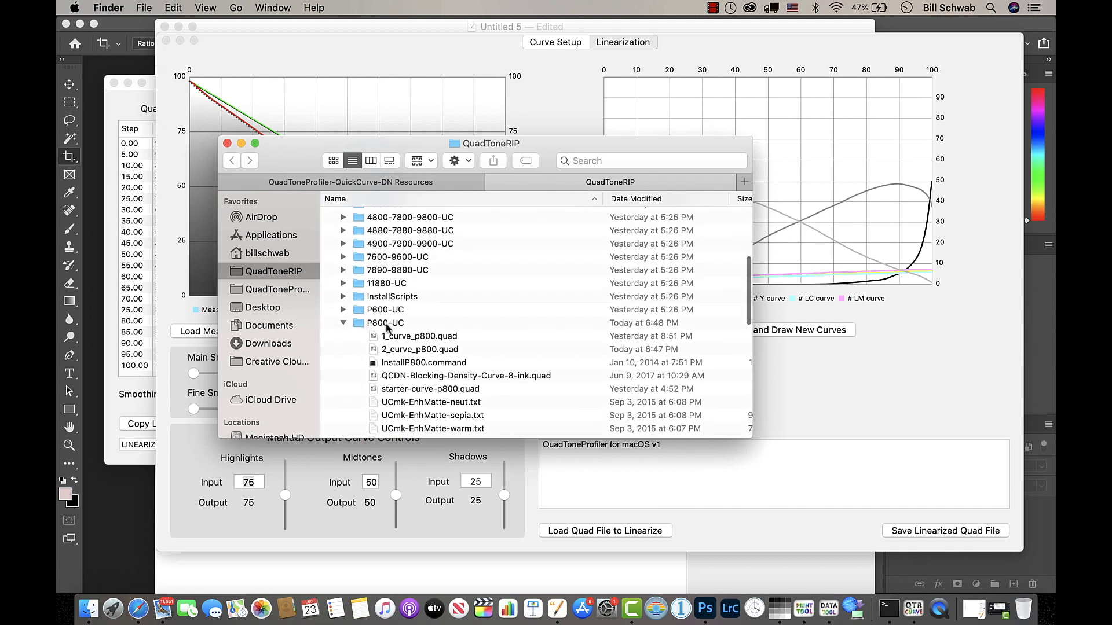
pyautogui.click(386, 325)
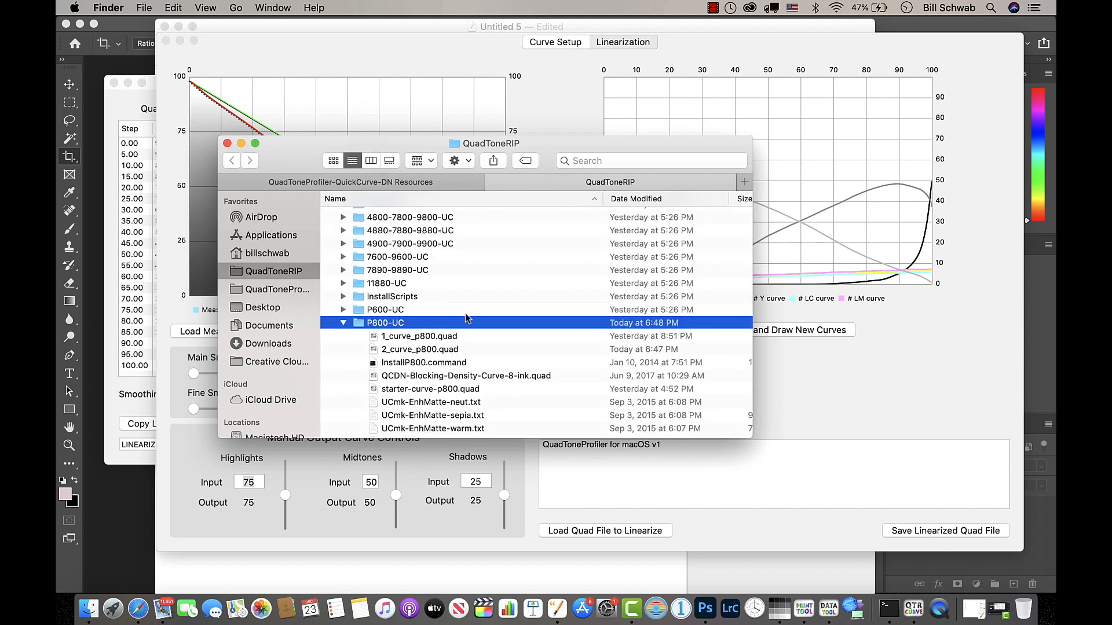
pyautogui.click(399, 352)
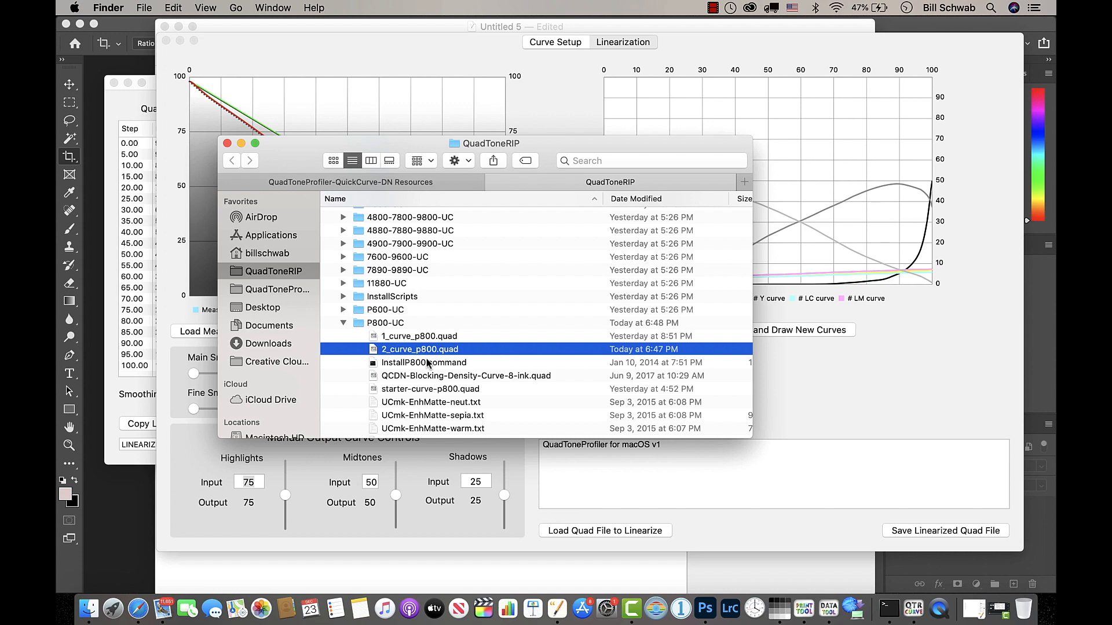
# Run InstallP800.command from the P800-UC folder to install the curves, and review its Terminal output
pyautogui.doubleClick(427, 363)
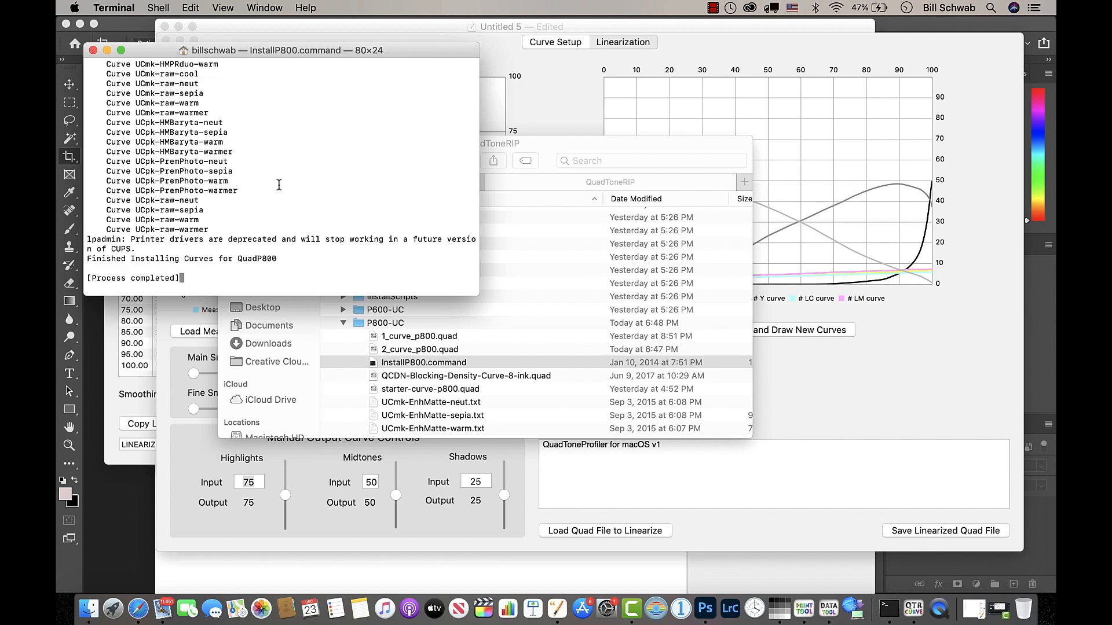
pyautogui.scroll(20, 322, 169)
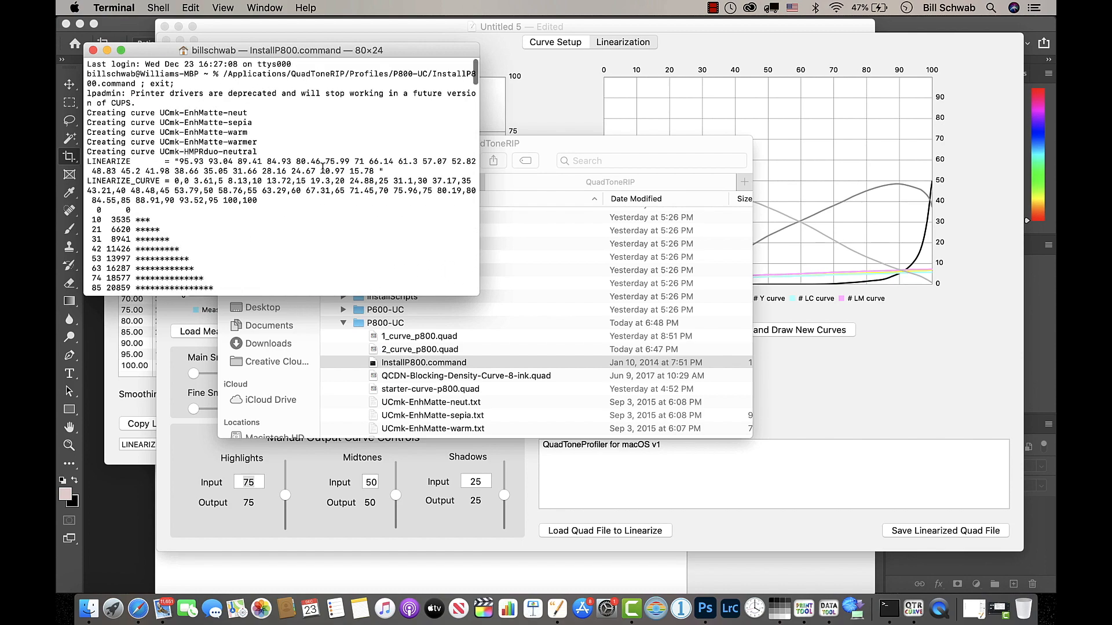
pyautogui.scroll(-20, 323, 170)
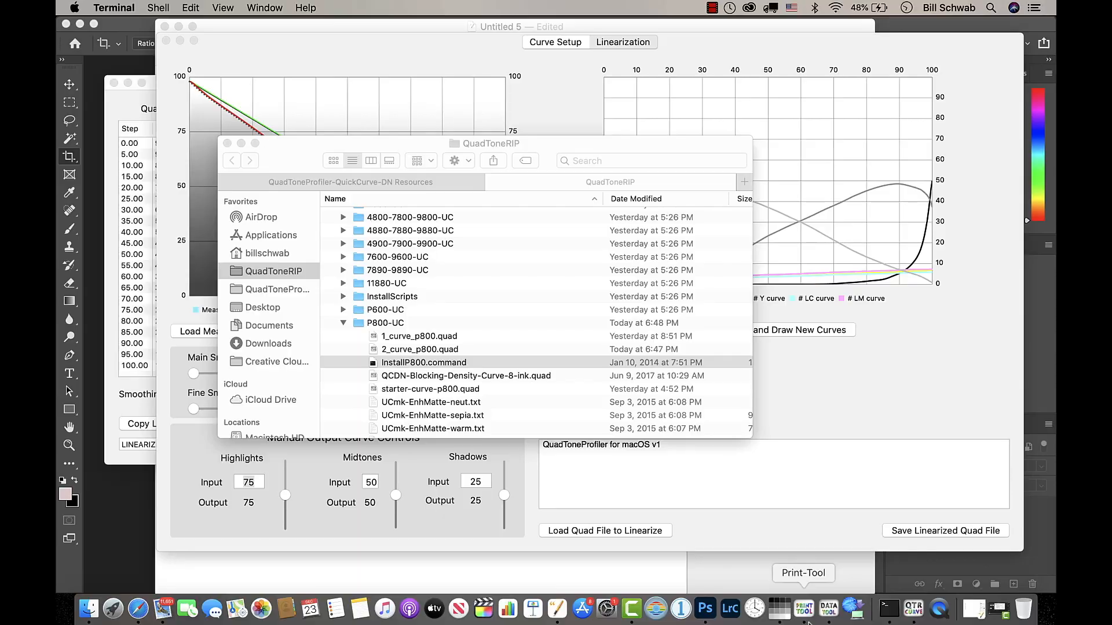
# Switch to Print-Tool and move the 21-step grayscale negative down the page to about 3.375 inches from the top
pyautogui.click(804, 614)
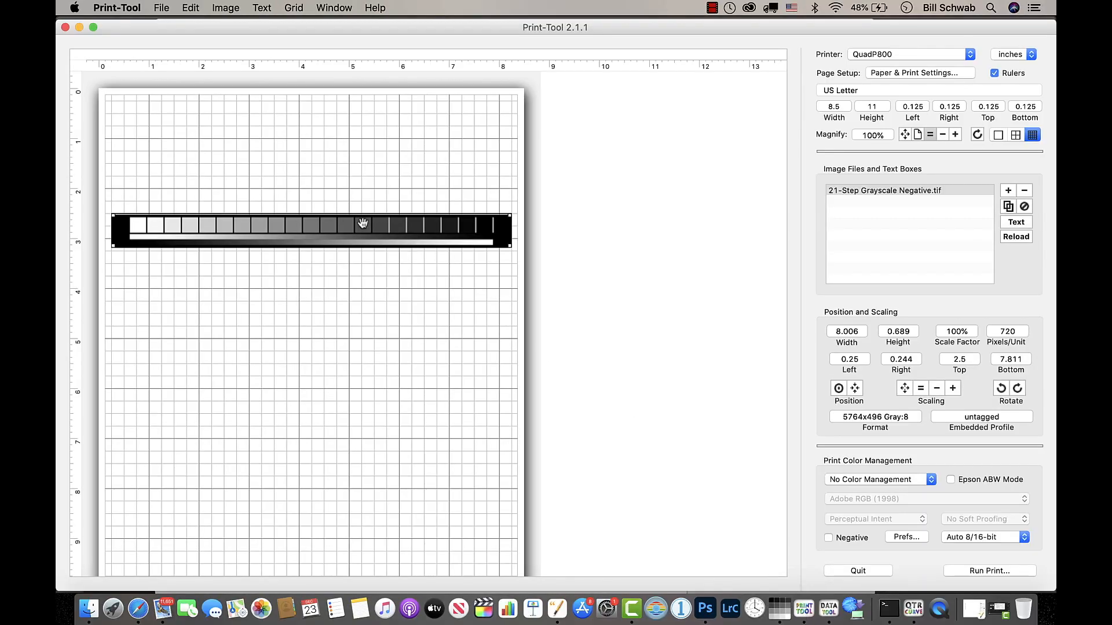
pyautogui.moveTo(358, 231); pyautogui.dragTo(358, 272)
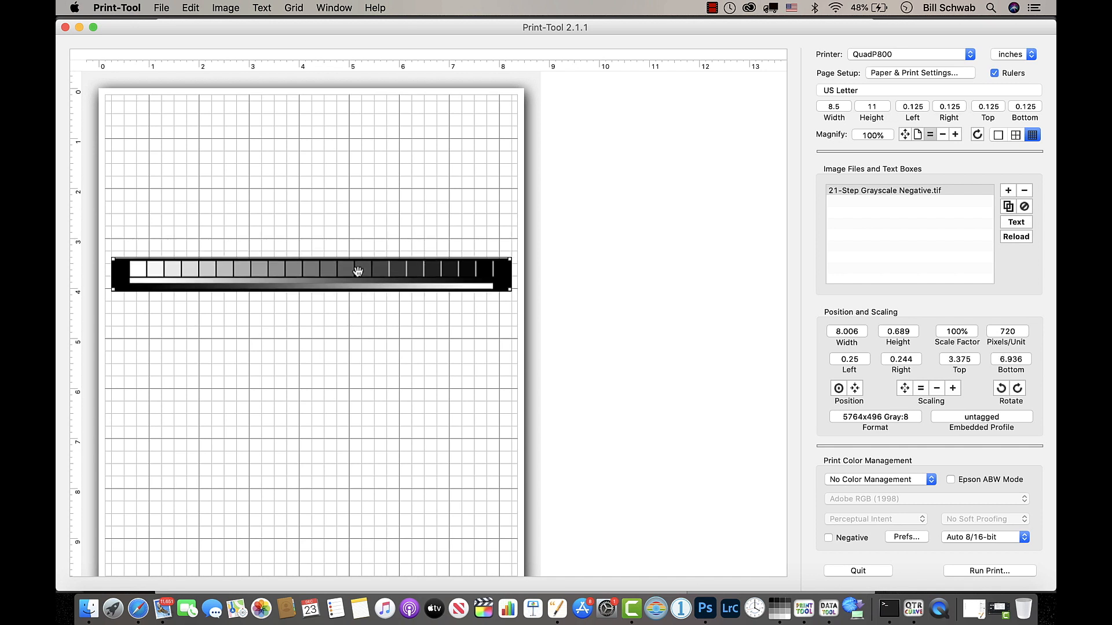